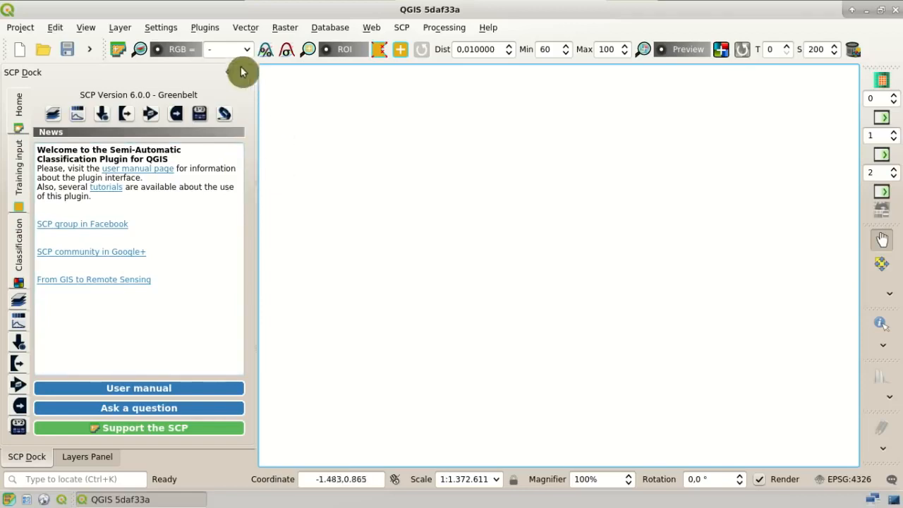
click(212, 31)
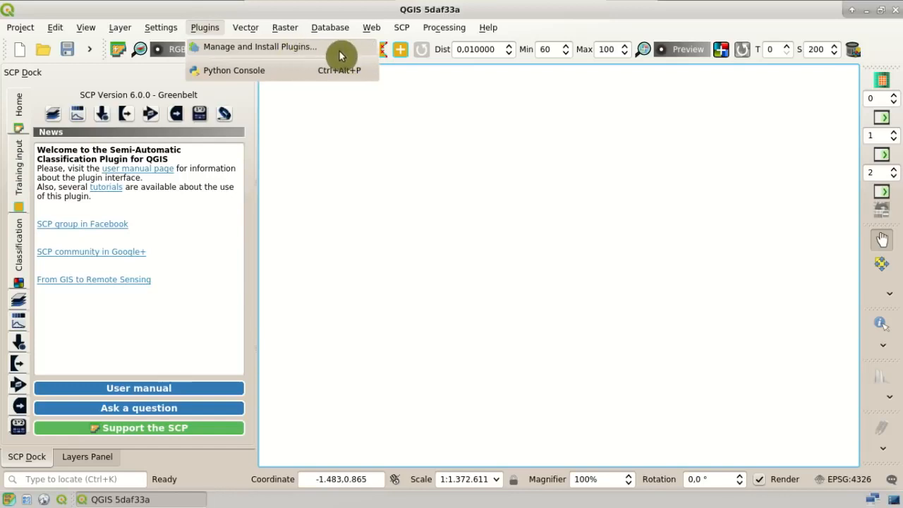
click(290, 134)
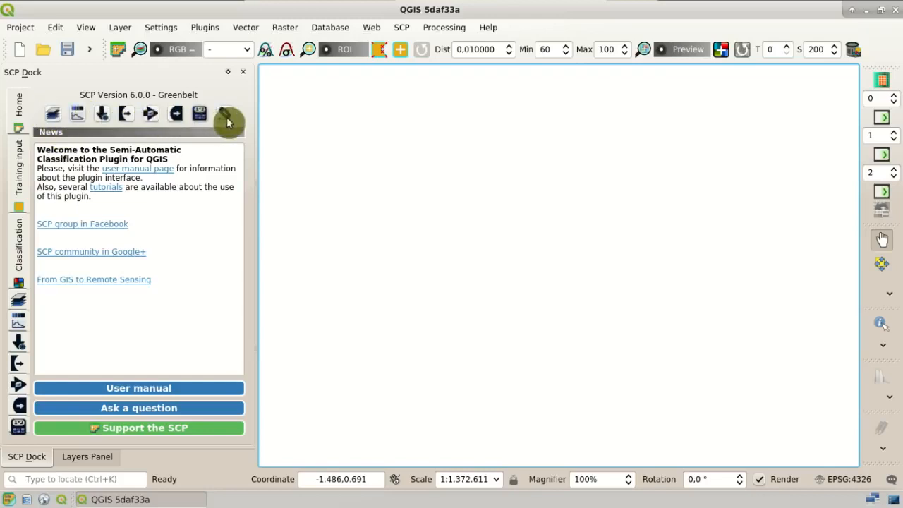
Step: Open the Semi-Automatic Classification Plugin window and review its Band set, Basic tools, Download products and Preprocessing sections
click(51, 117)
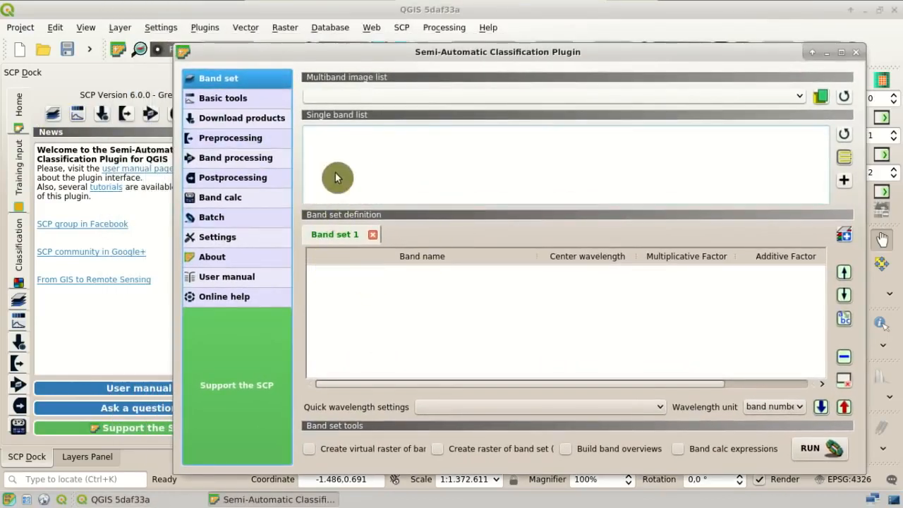
click(262, 99)
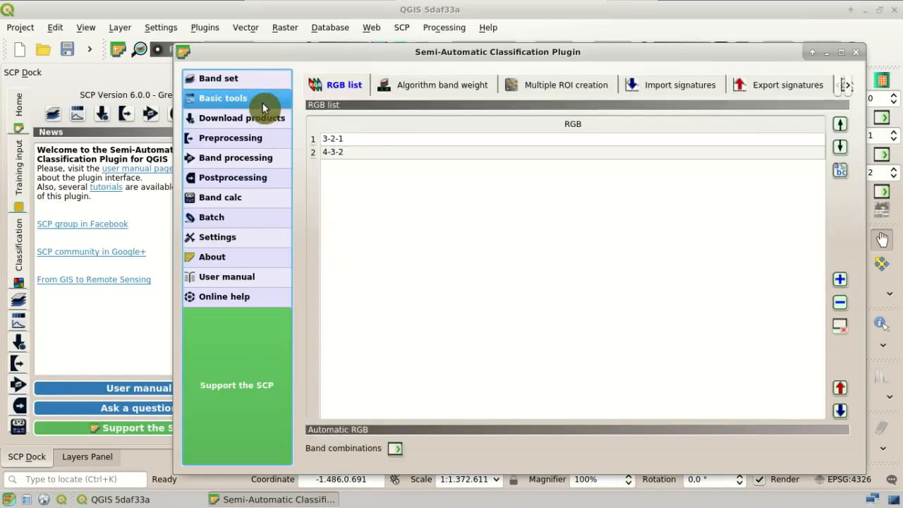
click(260, 120)
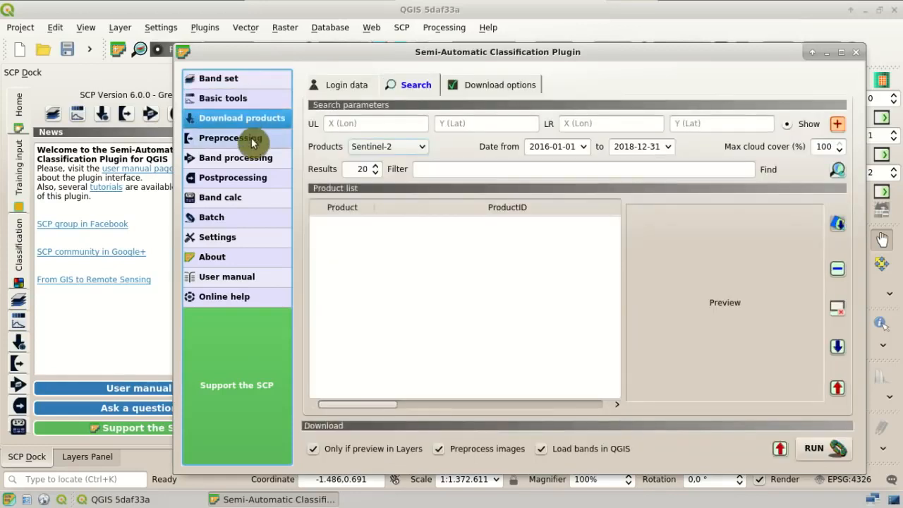
click(254, 141)
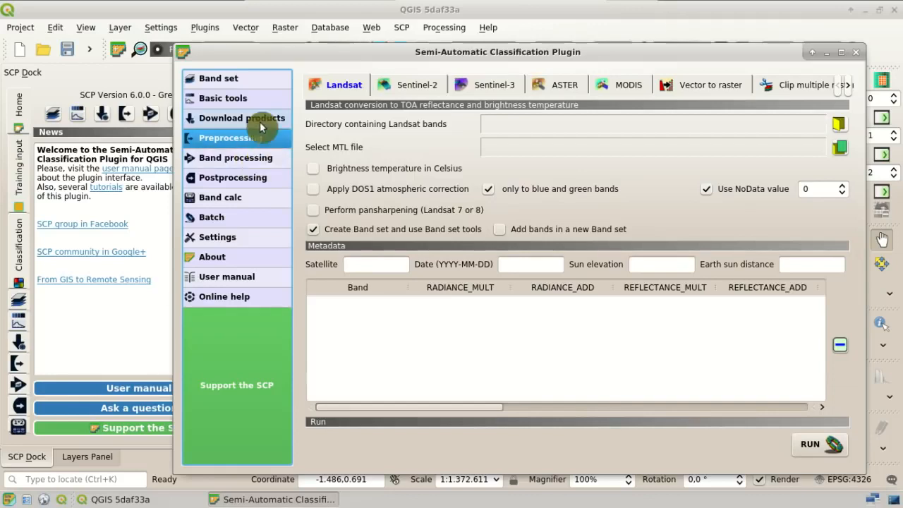
click(242, 82)
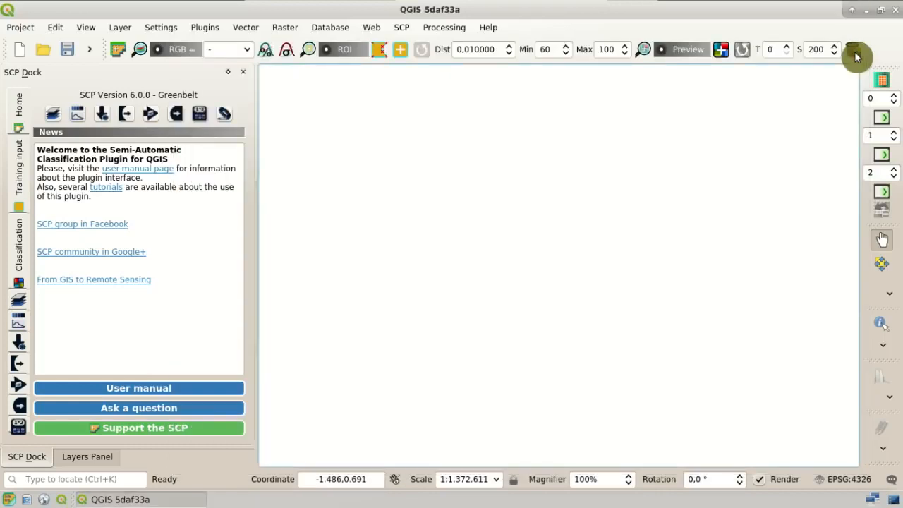
click(856, 55)
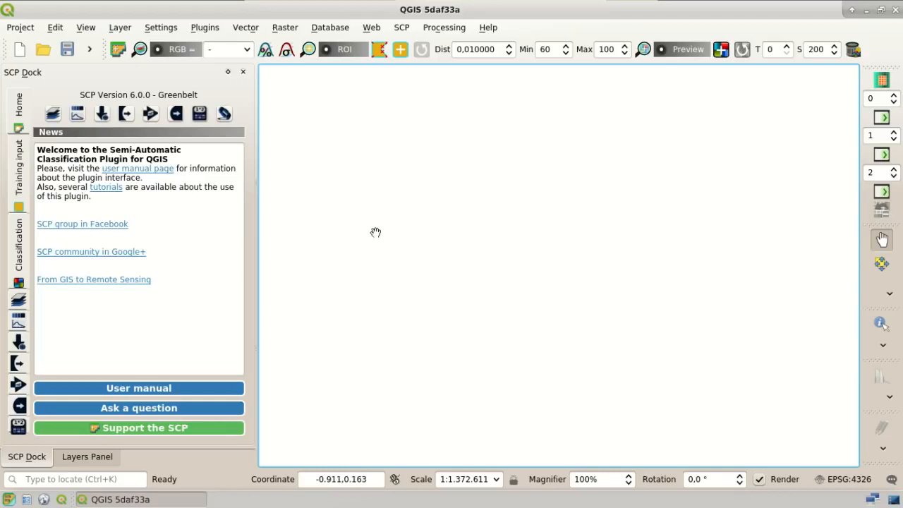
click(404, 30)
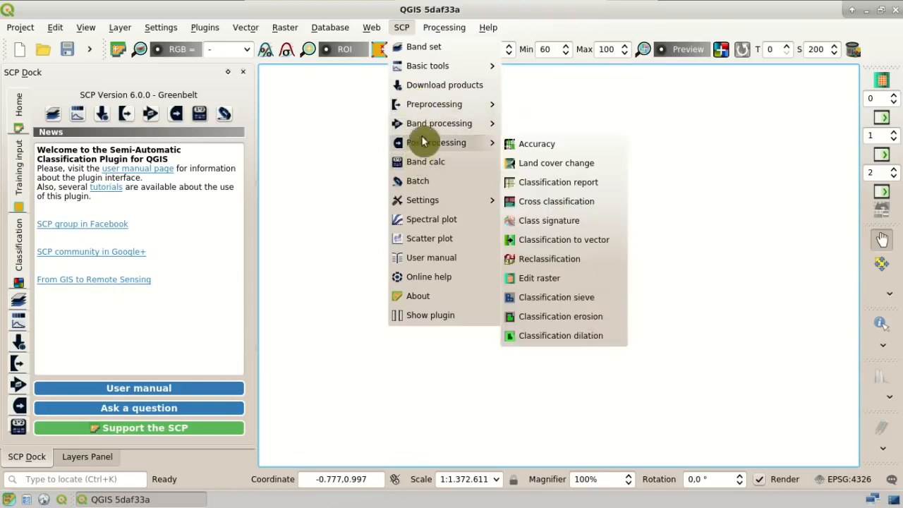
mouse_move(432, 70)
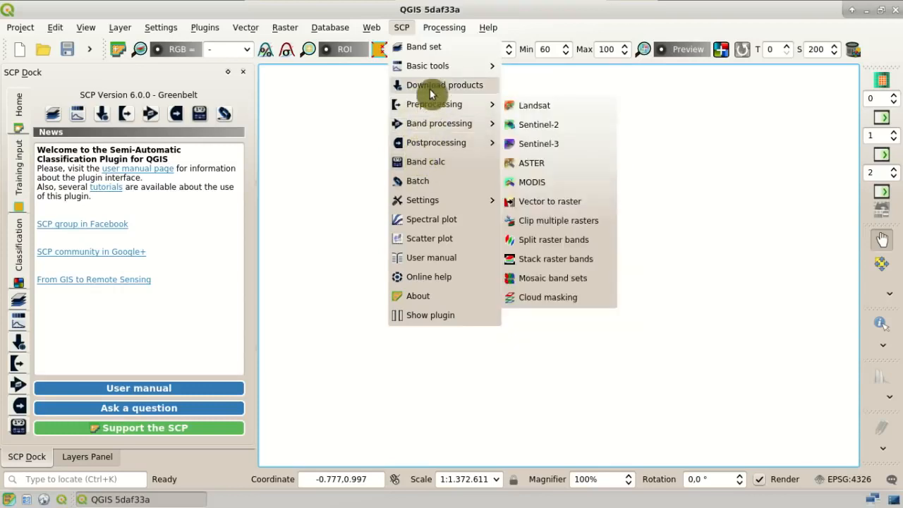
click(323, 139)
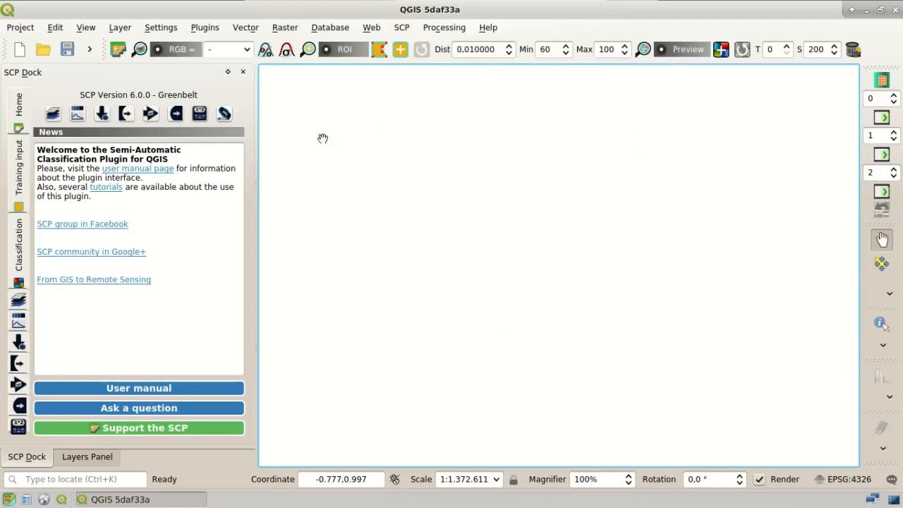
drag(127, 80, 168, 143)
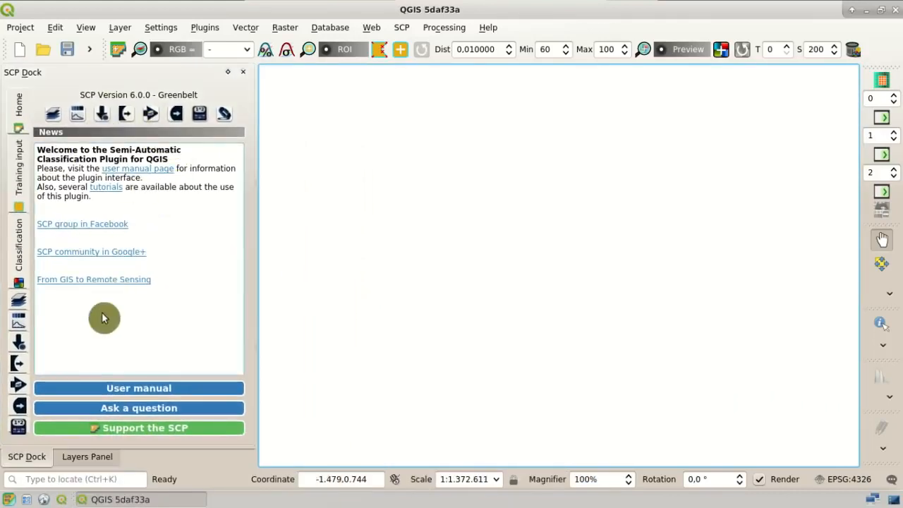
click(88, 458)
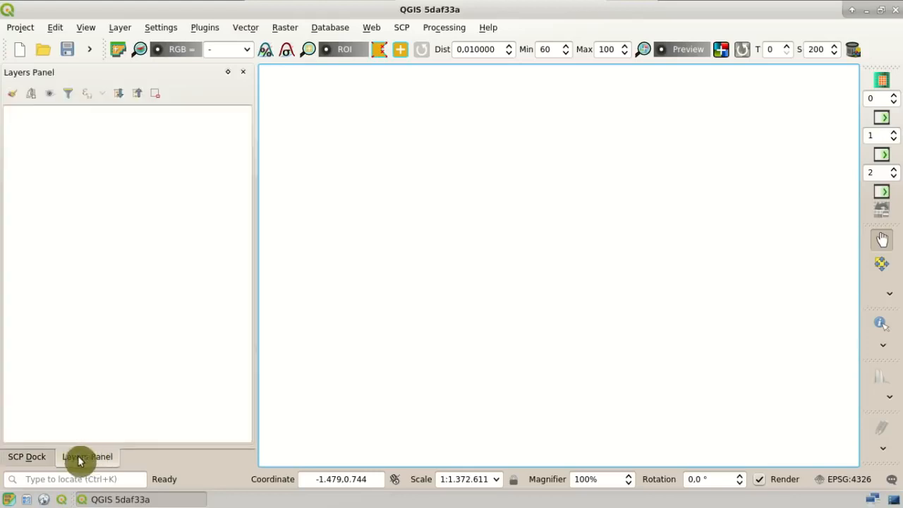
click(28, 457)
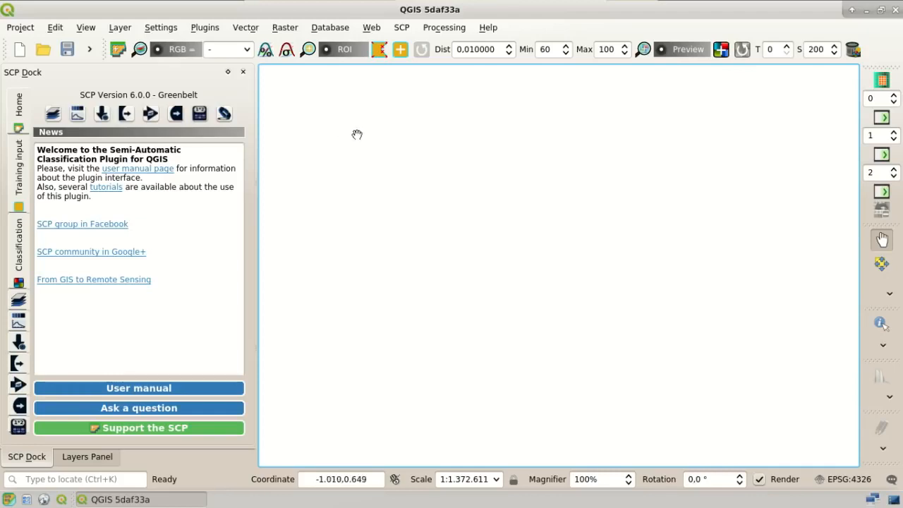
Step: Open the Download products search of the Semi-Automatic Classification Plugin and reposition its window
click(404, 27)
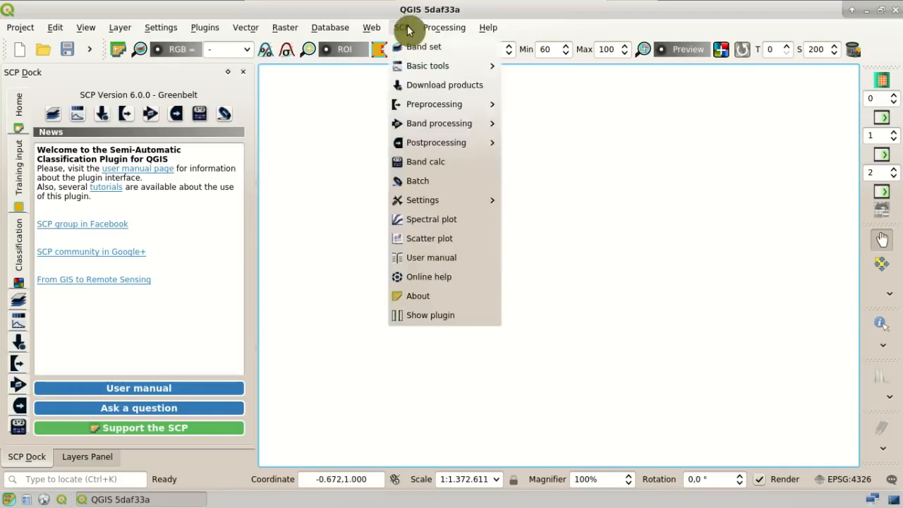
click(483, 96)
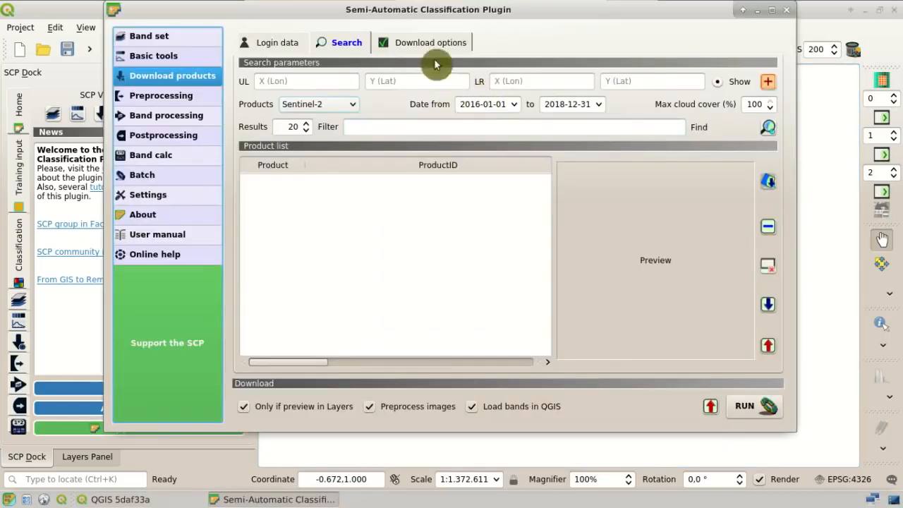
drag(419, 18, 447, 47)
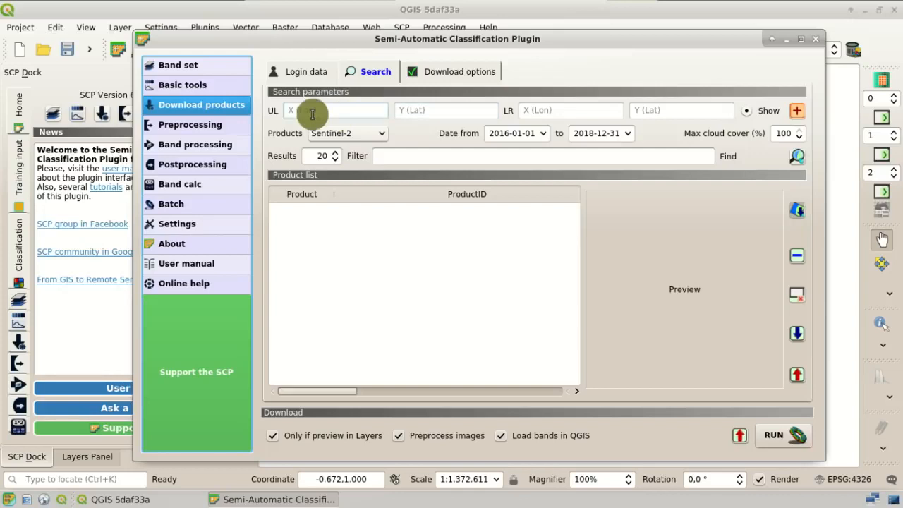
Step: Draw a rectangular search area on the map from about -0.61, 0.56 to about 0.21, -0.23 and return to the search parameters
click(799, 115)
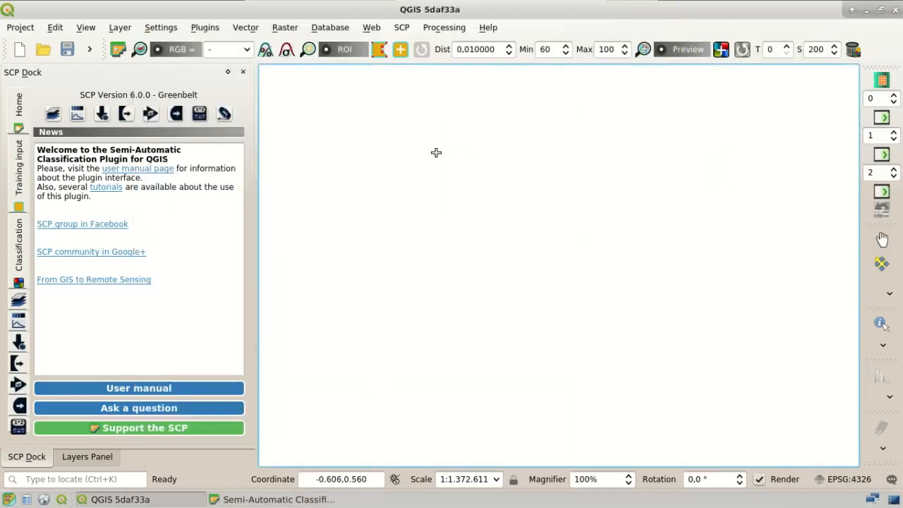
right_click(600, 313)
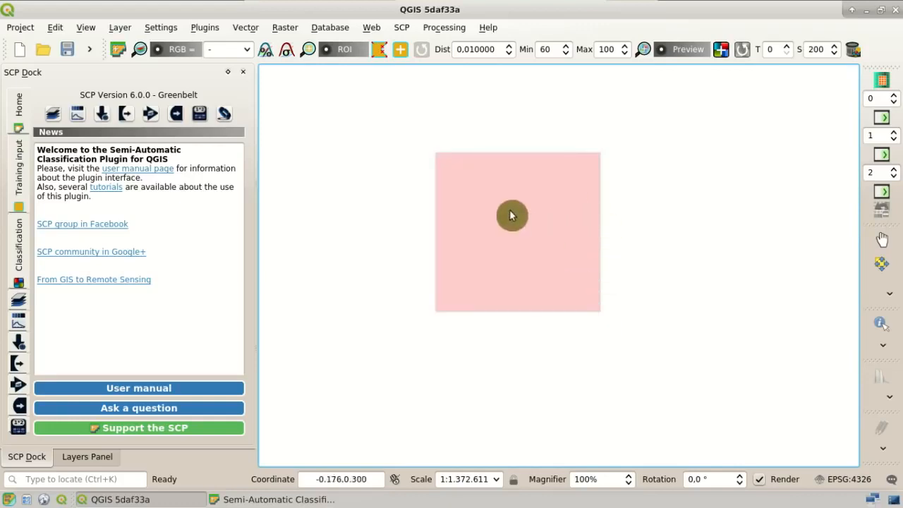
click(311, 500)
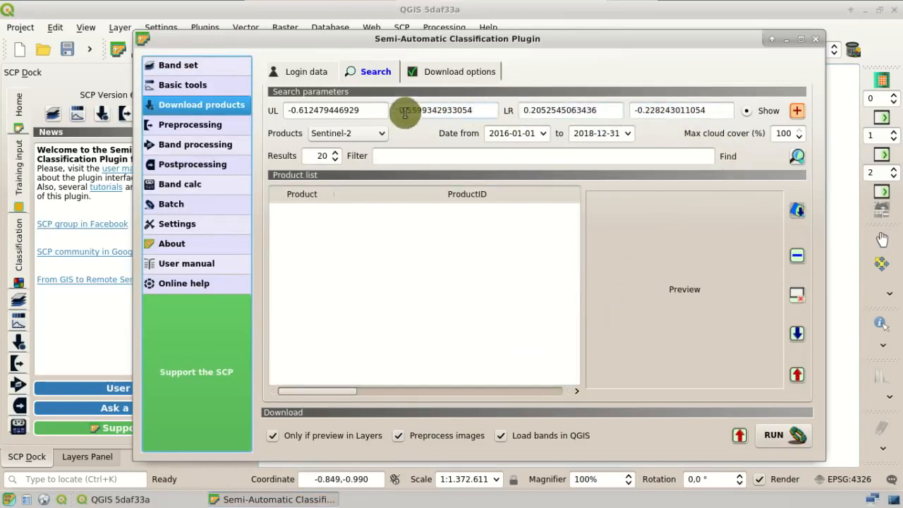
Step: Clear the upper-left and lower-right coordinates of the drawn search area
drag(366, 116, 274, 112)
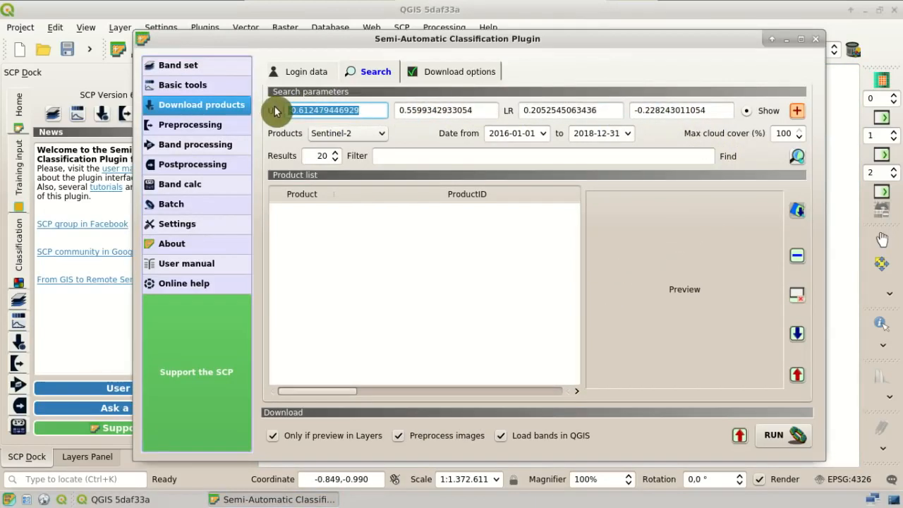
key(BackSpace)
drag(474, 111, 385, 110)
key(BackSpace)
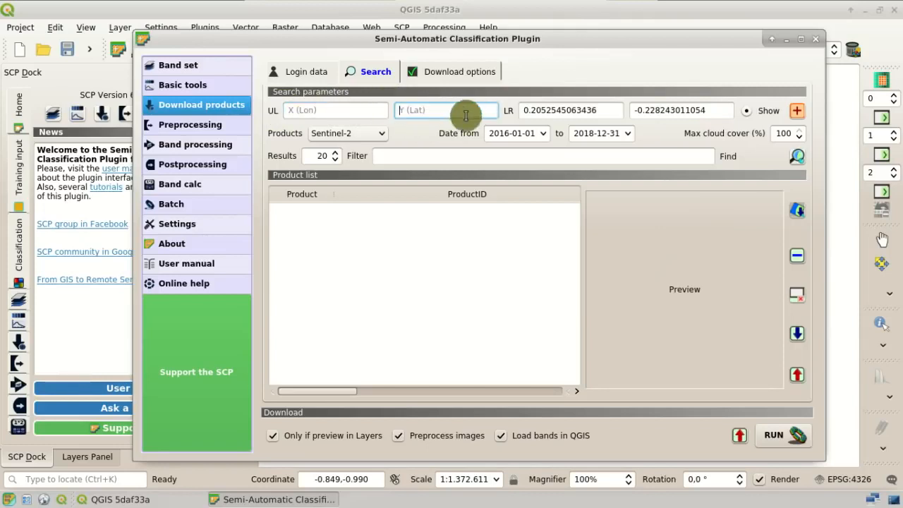
drag(595, 110, 534, 111)
key(BackSpace)
drag(688, 118, 625, 107)
key(BackSpace)
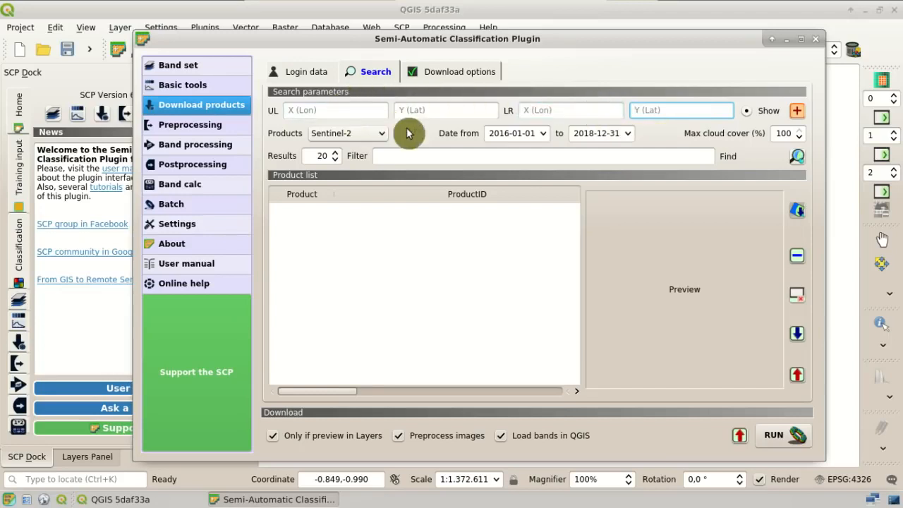
Step: Set the search area's upper-left corner to longitude -77, latitude 39 and its lower-right corner to longitude -76.9, latitude 38.9
click(373, 110)
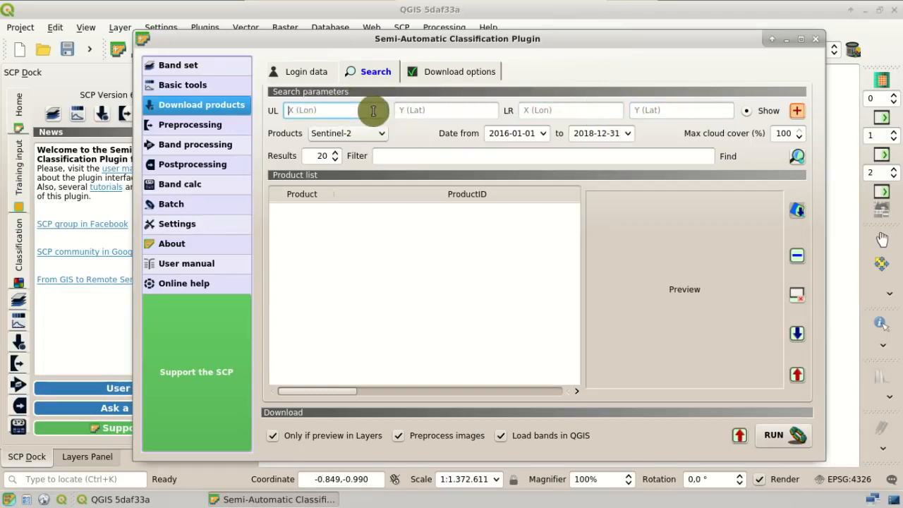
click(415, 111)
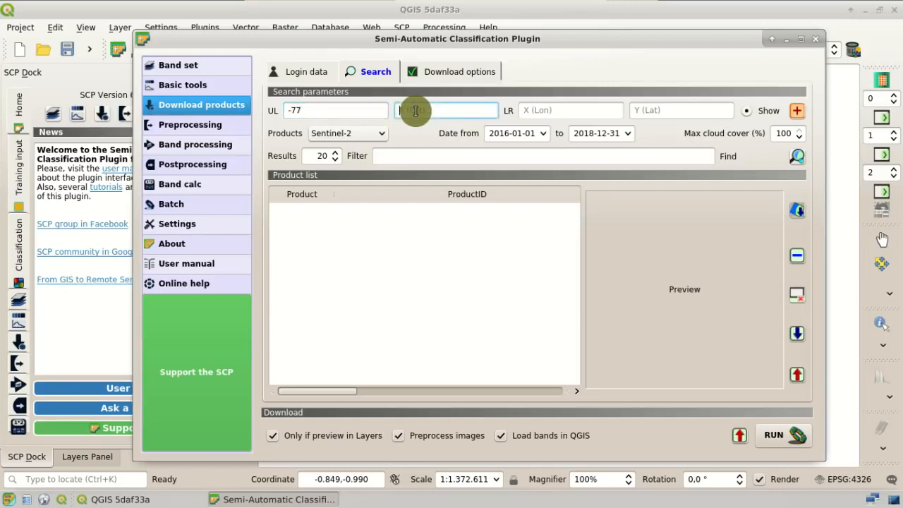
text(39)
click(528, 112)
text(-76)
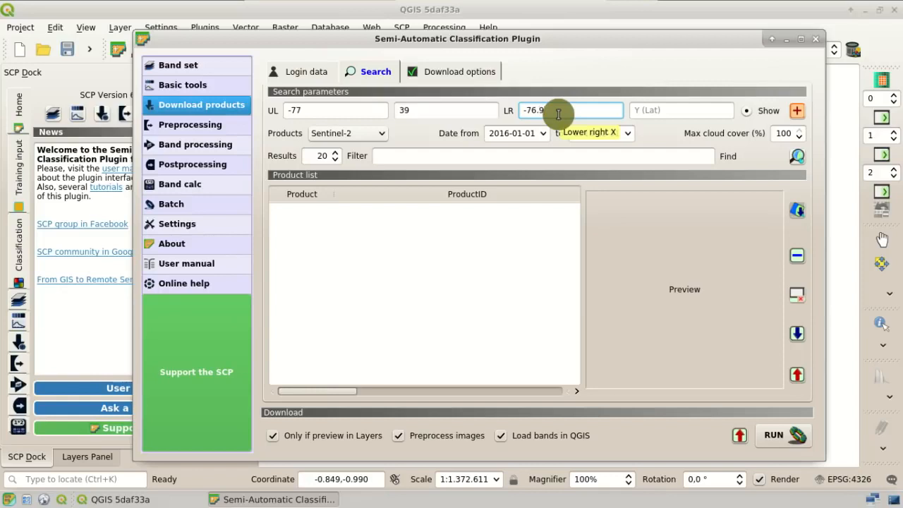
text(.9)
click(662, 110)
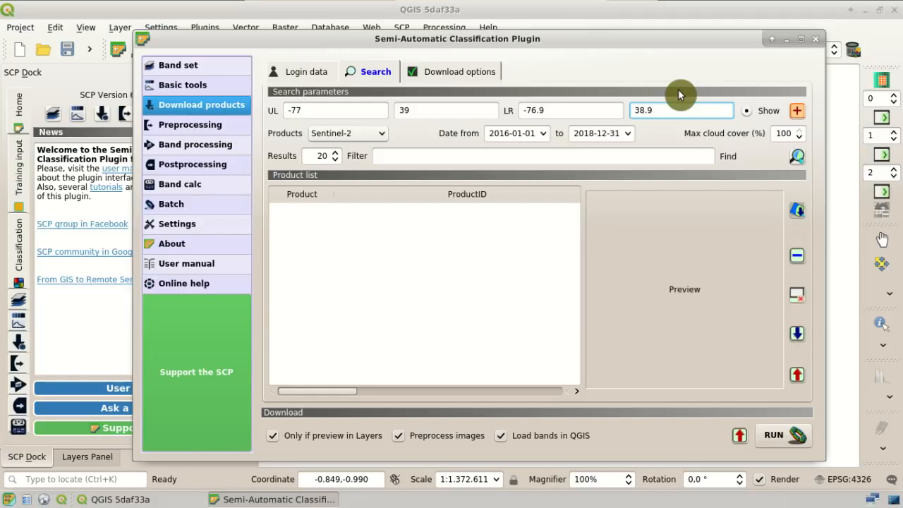
Step: Review the available satellite product types and the login data required by the download services
click(382, 137)
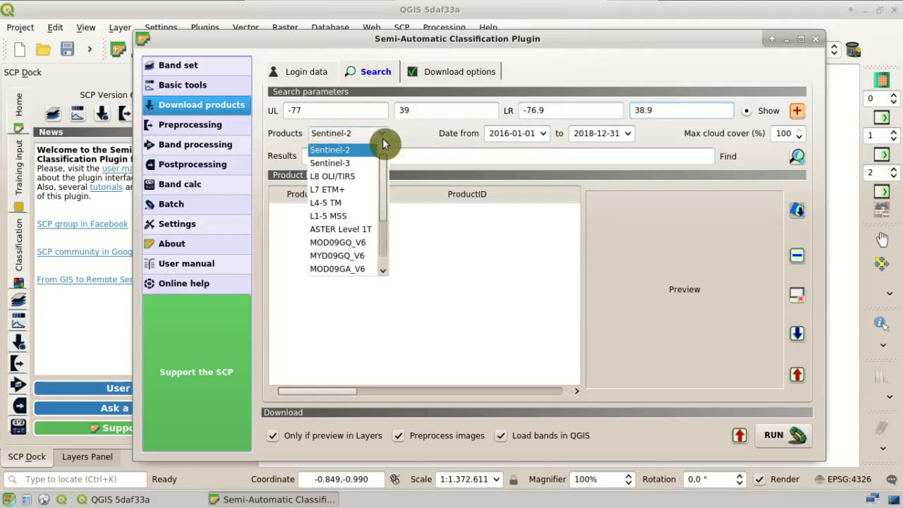
drag(383, 177, 376, 151)
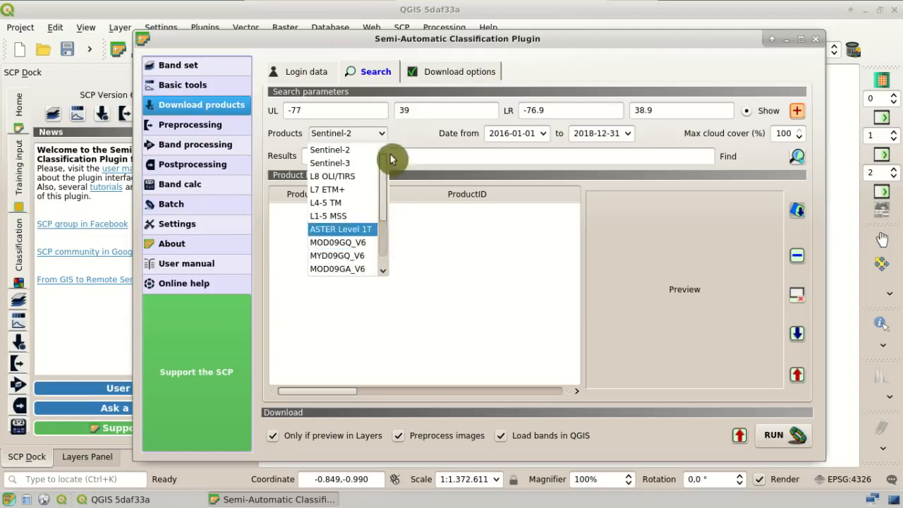
click(316, 74)
click(316, 73)
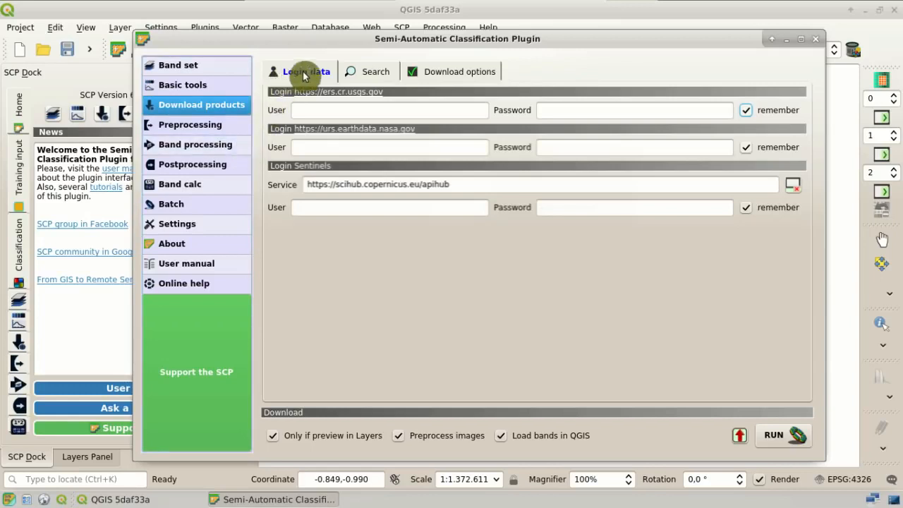
click(359, 72)
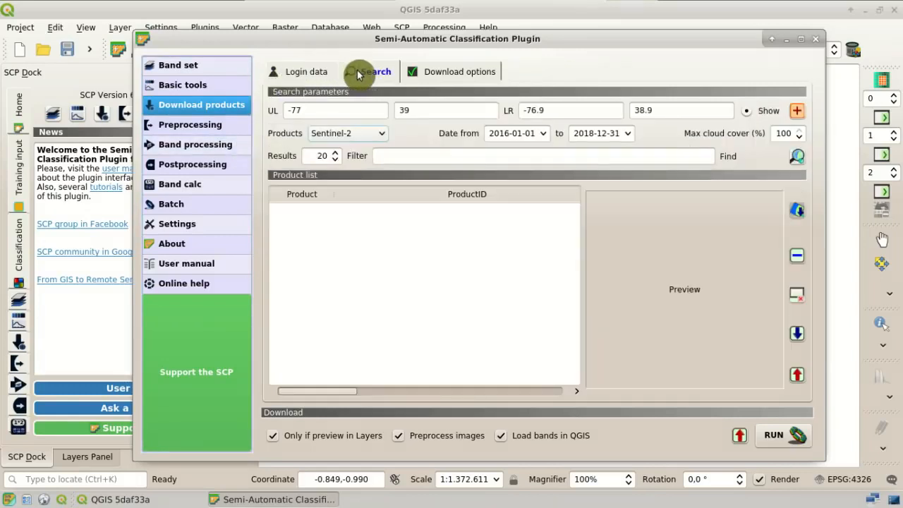
Step: Search for L8 OLI/TIRS products with both the start and end date set to 2017-04-16
click(383, 134)
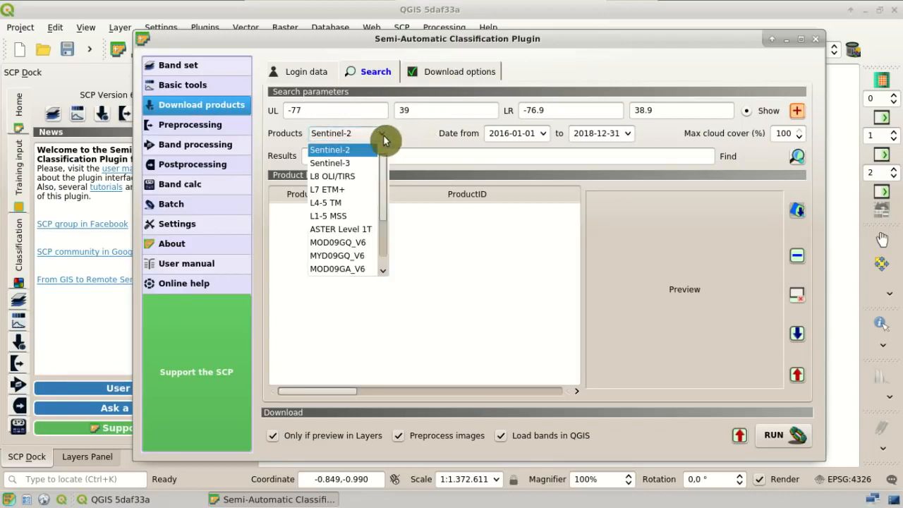
click(368, 178)
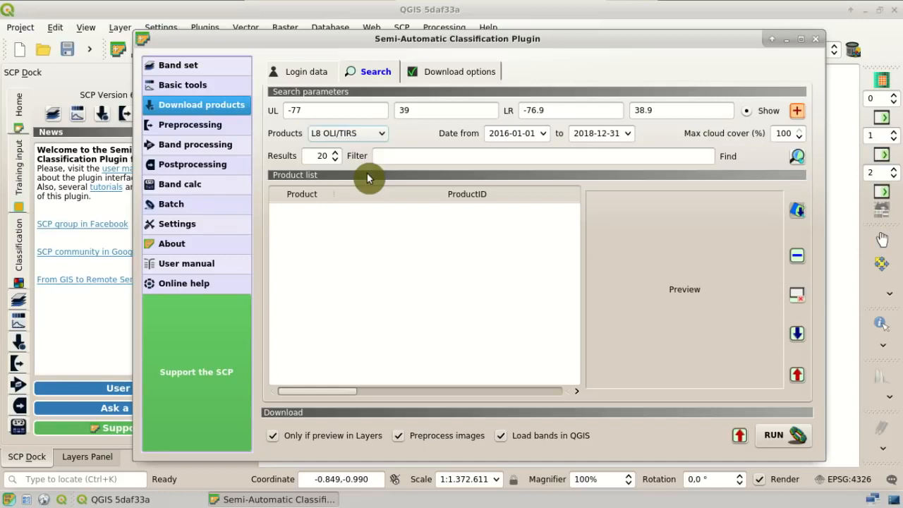
click(544, 133)
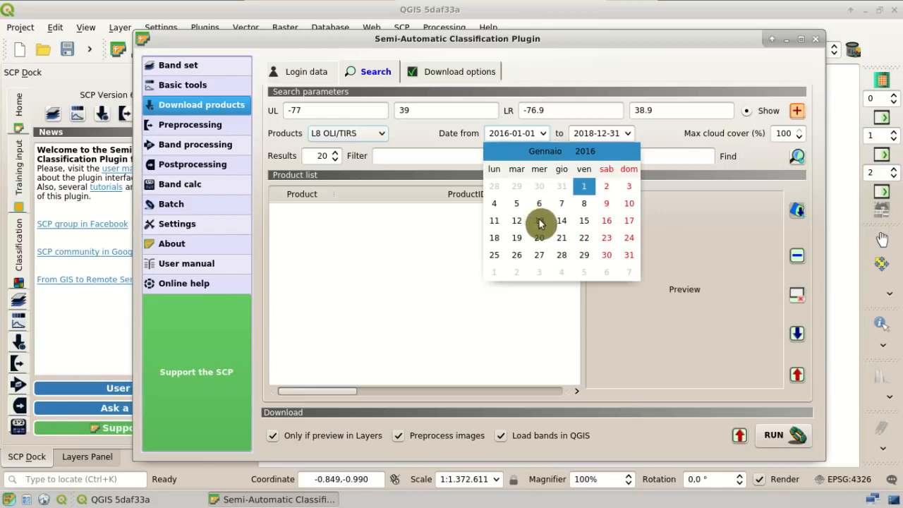
click(472, 137)
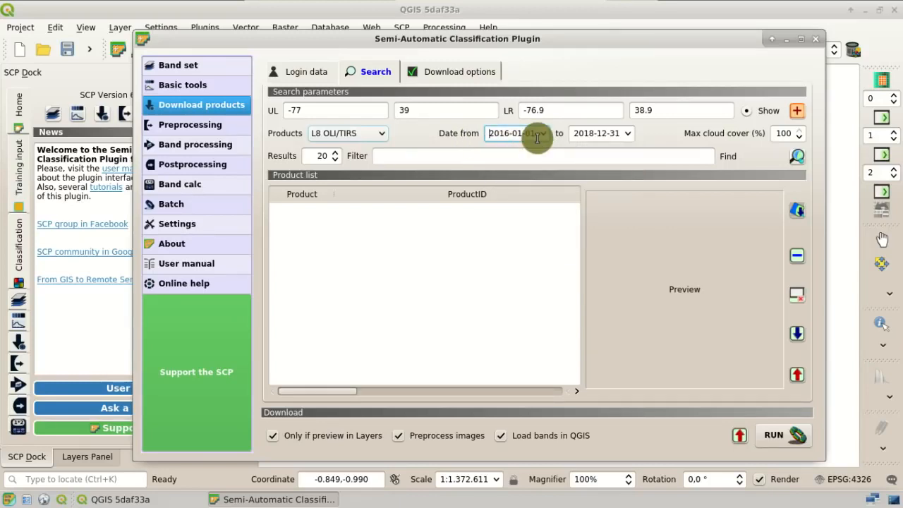
click(505, 133)
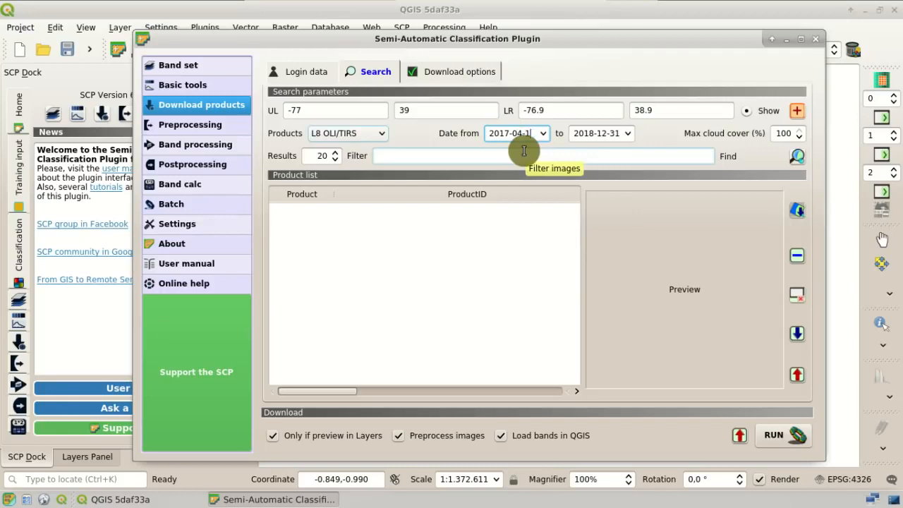
click(588, 133)
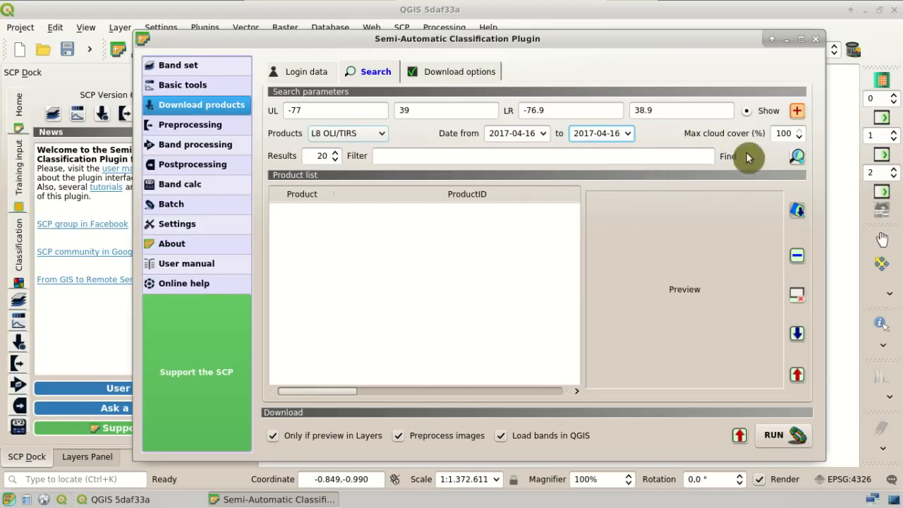
click(800, 158)
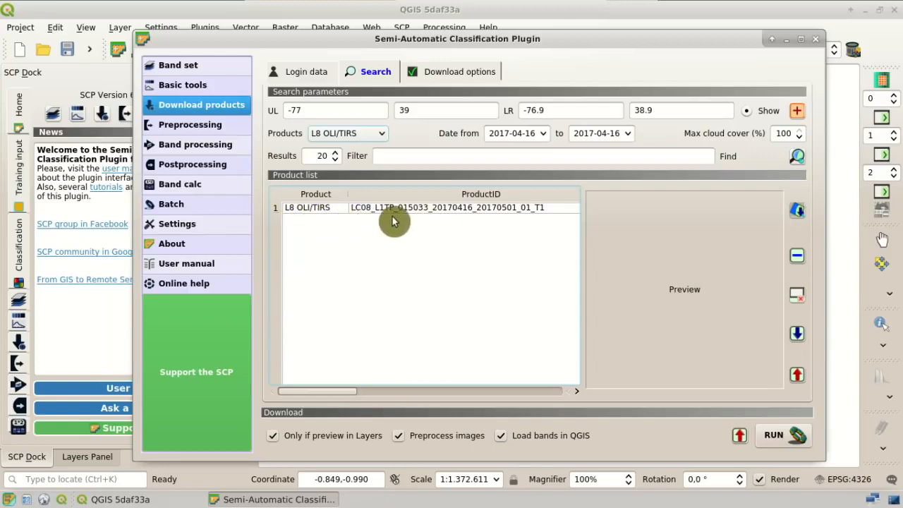
Step: Review the found product's acquisition date, cloud cover, path and row in the product list
click(480, 211)
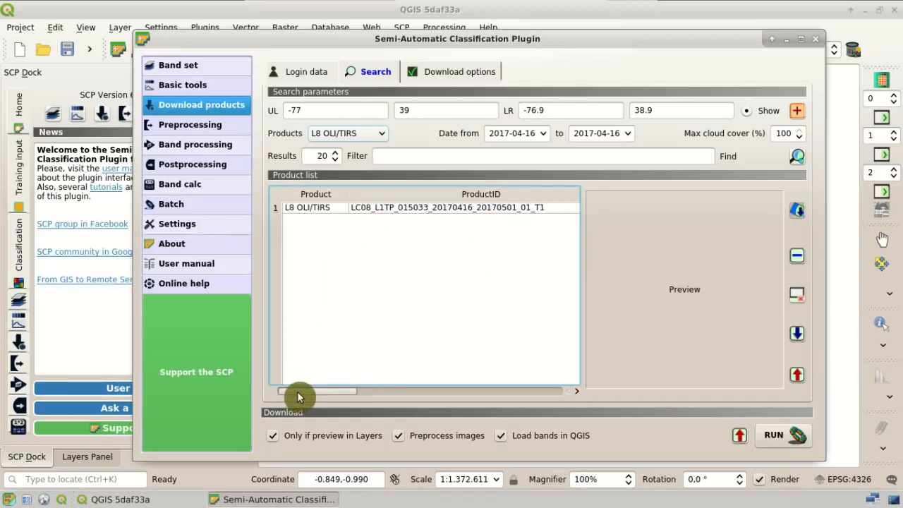
drag(298, 392, 325, 391)
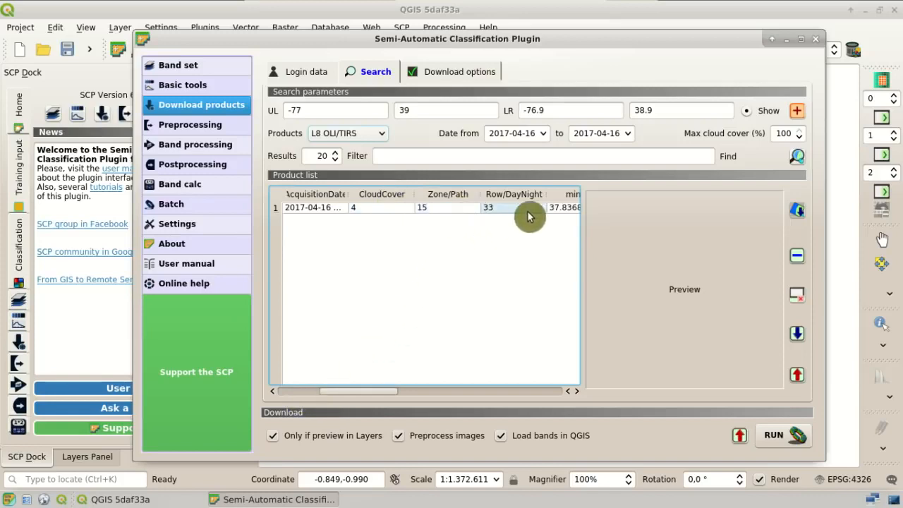
drag(385, 395, 326, 402)
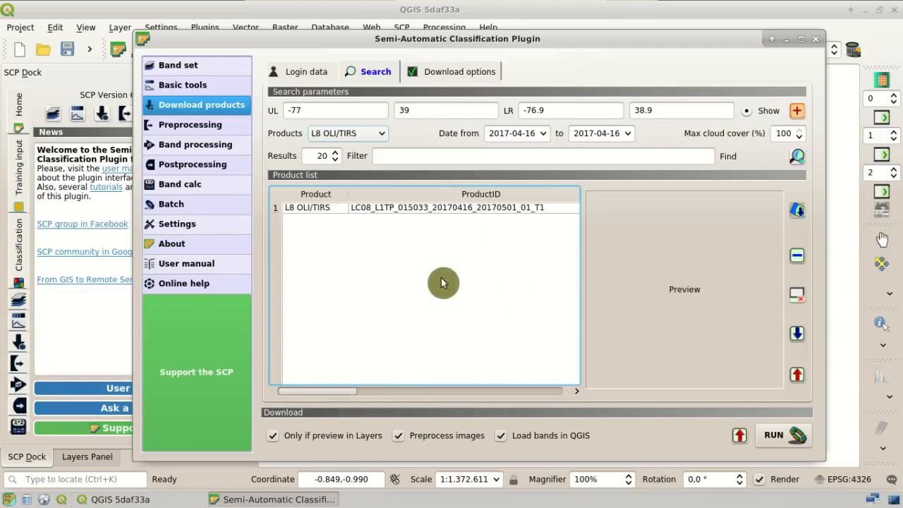
Step: Display the found product's preview, add it to the map, check it in the layer list and return to the plugin window
click(447, 209)
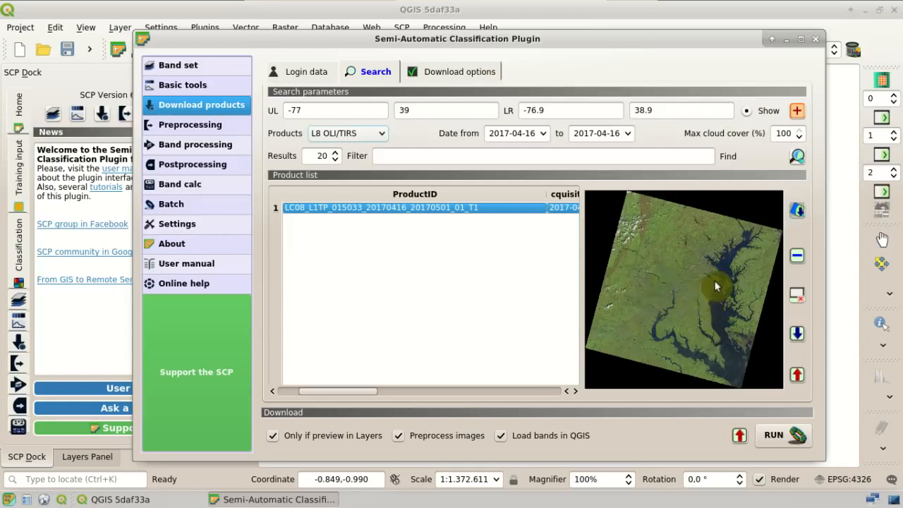
click(801, 213)
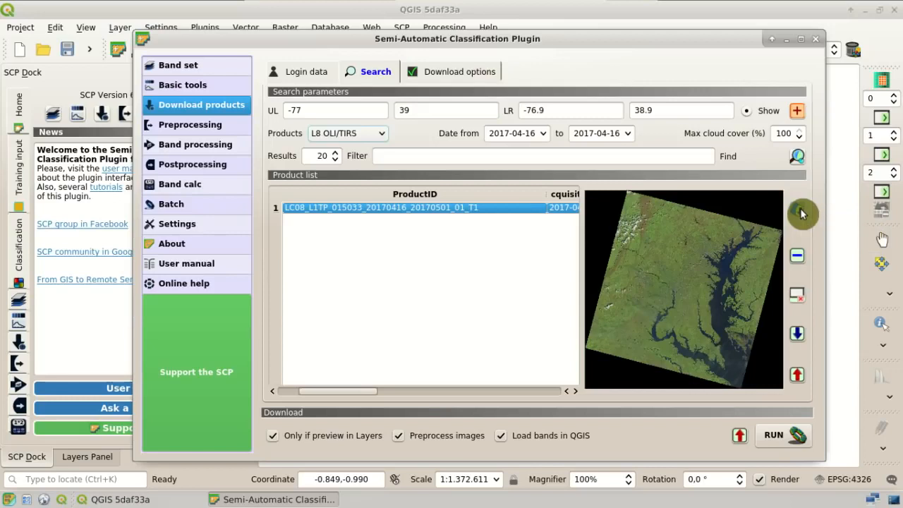
click(821, 44)
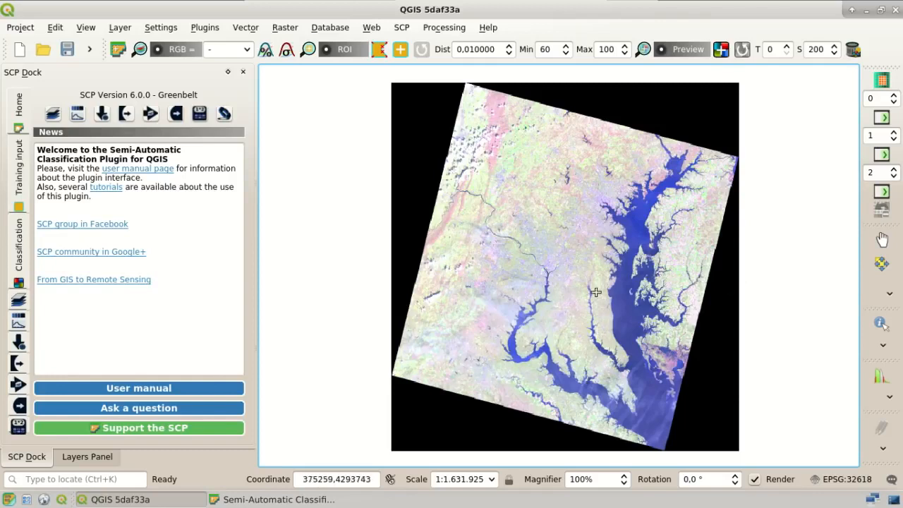
click(90, 457)
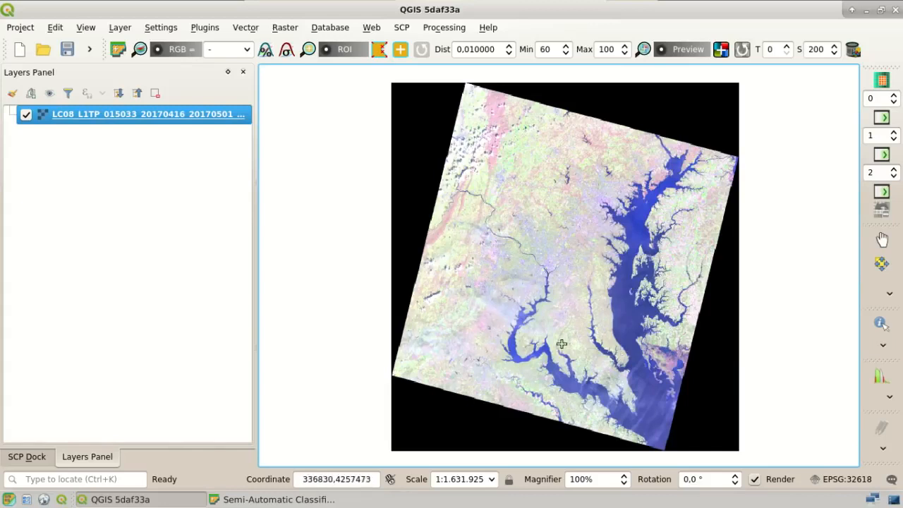
click(323, 500)
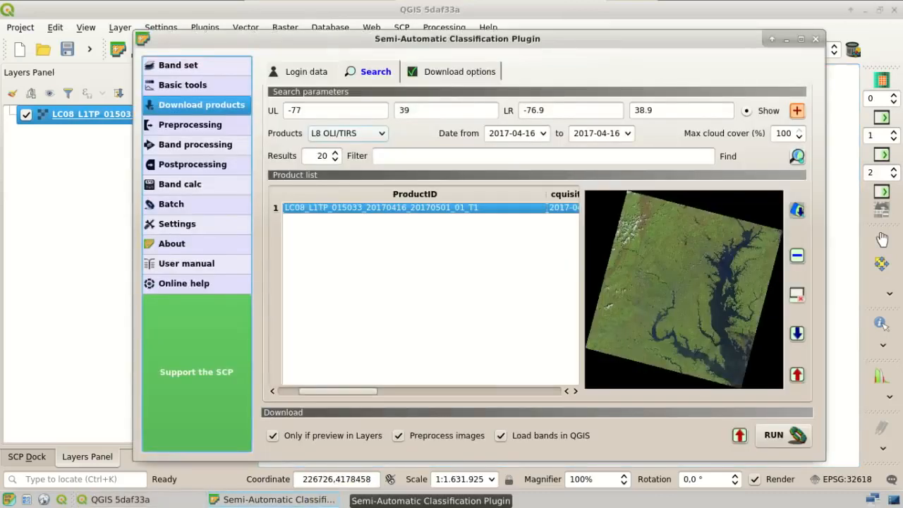
Step: Exclude Landsat bands 1, 8, 9, 10 and 11 from the download and return to the search results
click(465, 73)
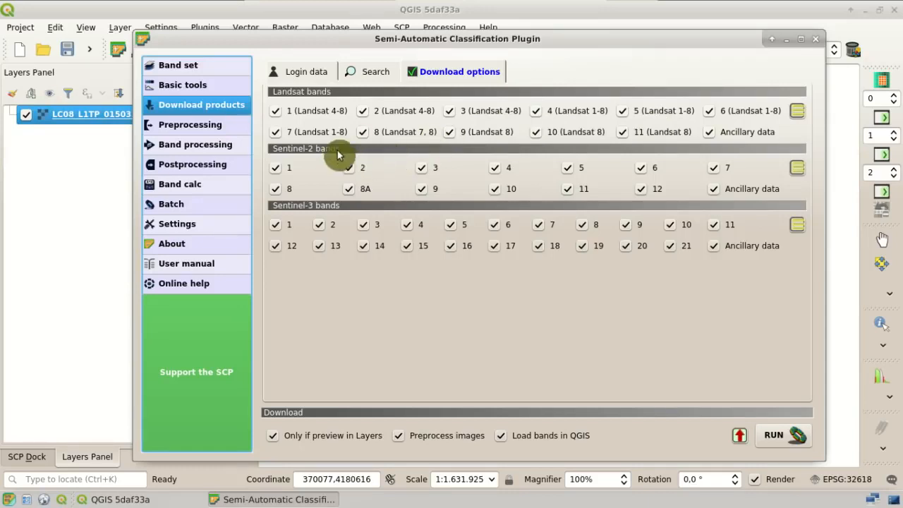
click(278, 115)
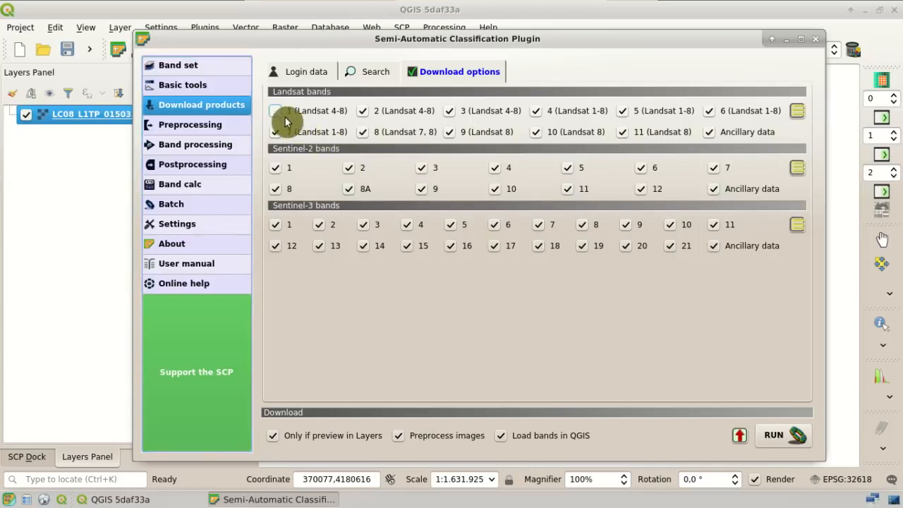
click(363, 136)
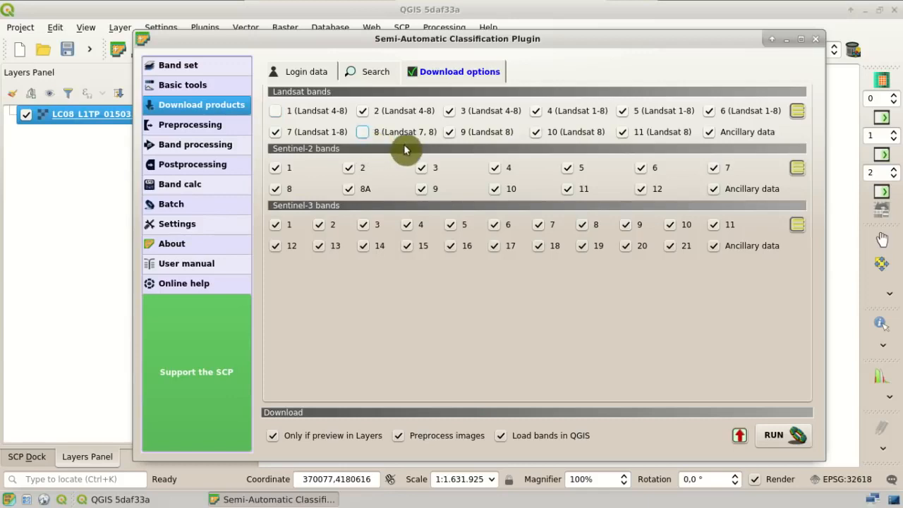
click(450, 136)
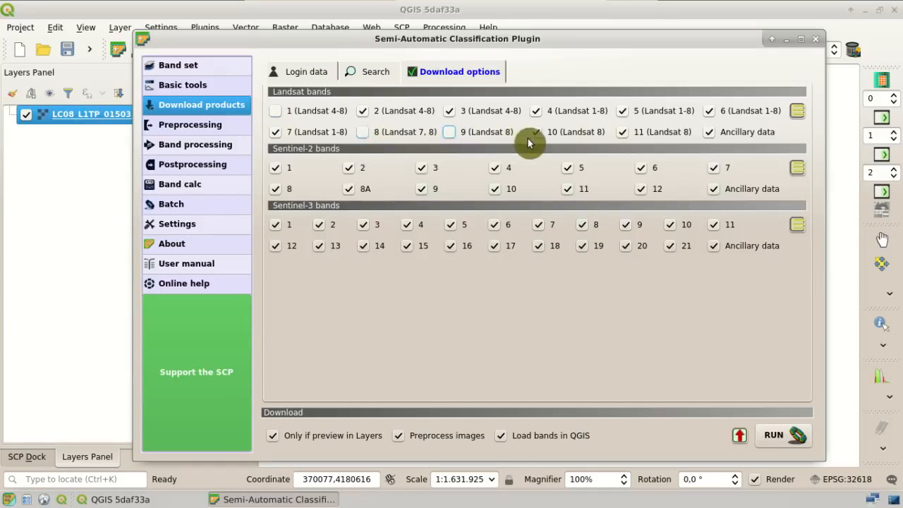
click(535, 135)
click(622, 136)
click(384, 69)
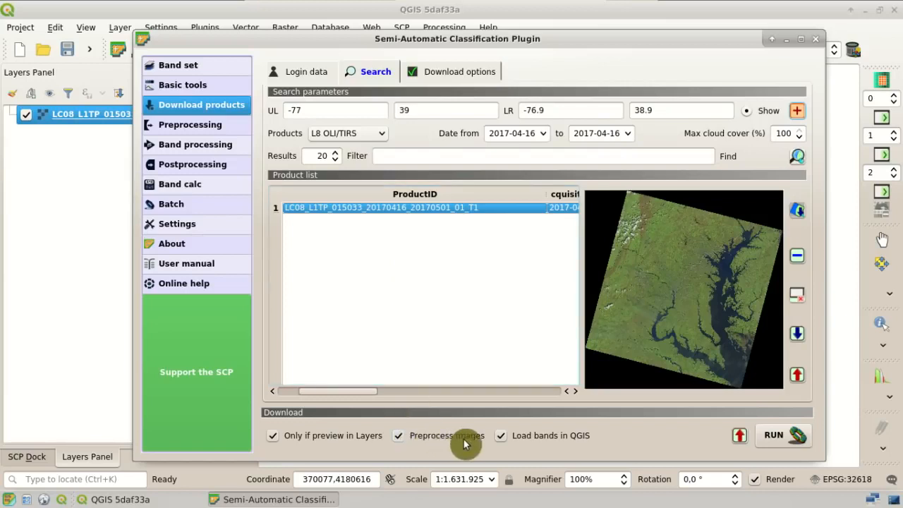
Step: Turn off image preprocessing and download the listed Landsat image to the Desktop folder
click(398, 443)
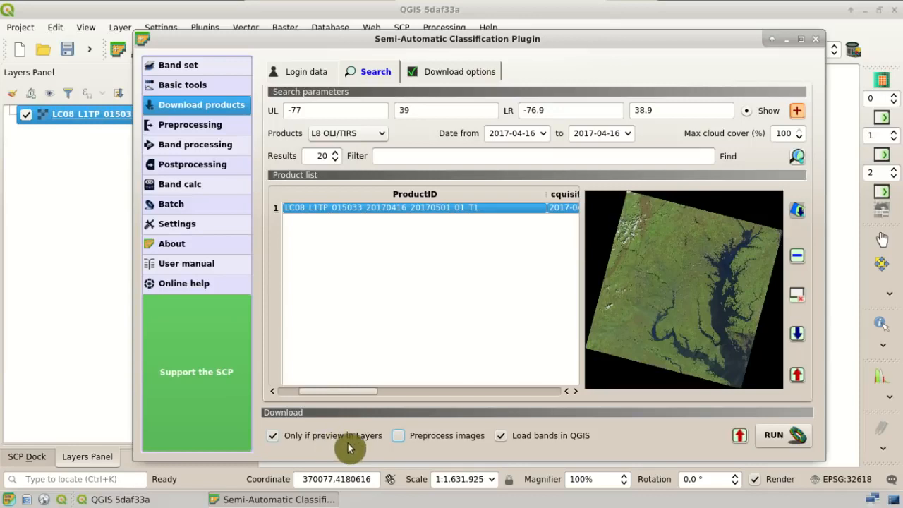
click(102, 229)
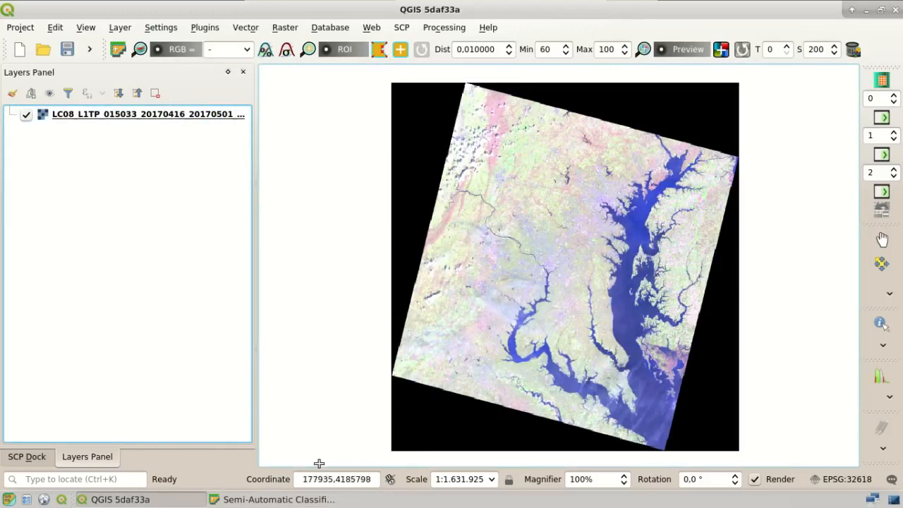
click(321, 499)
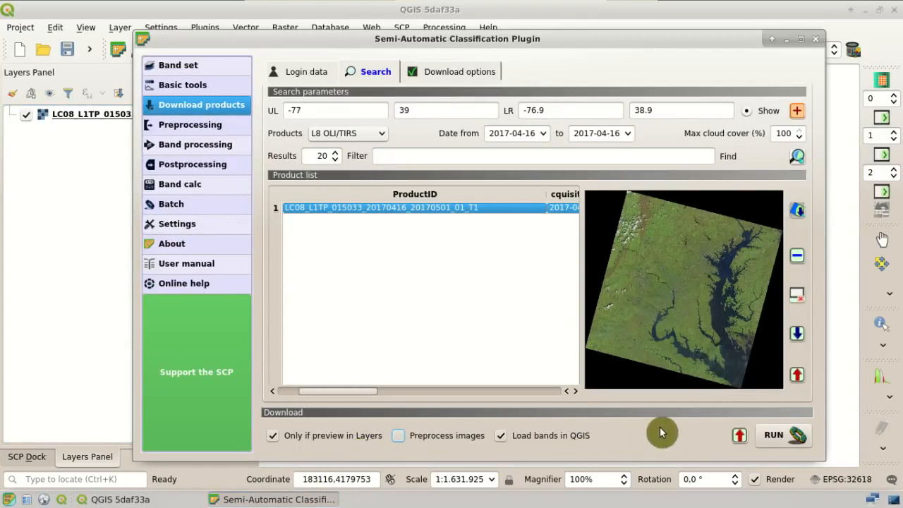
click(789, 441)
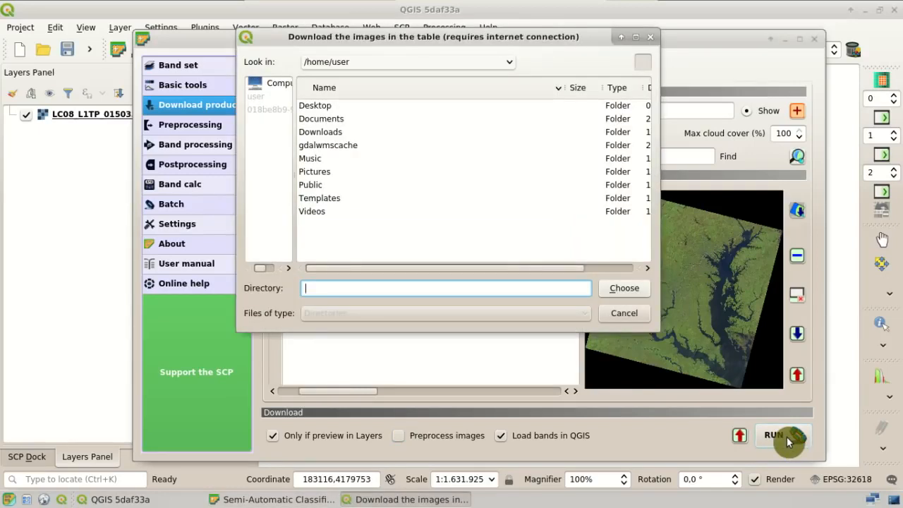
double_click(327, 111)
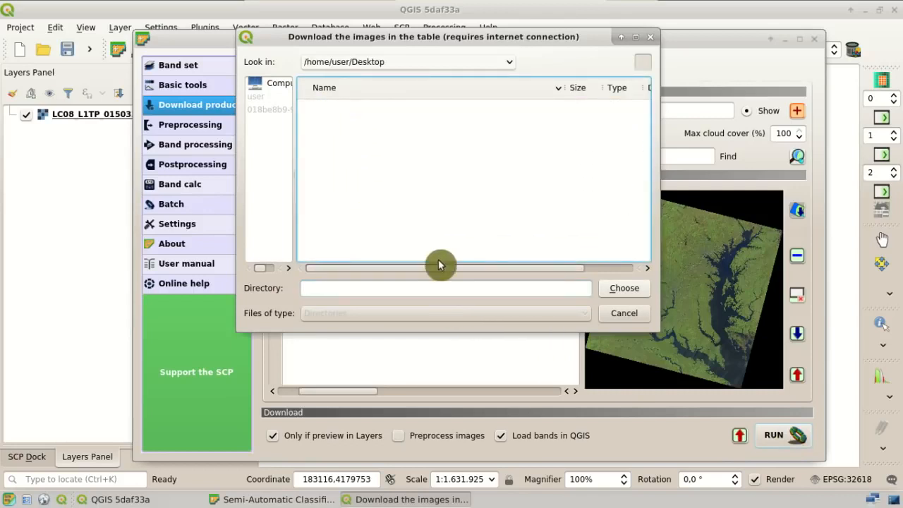
click(620, 291)
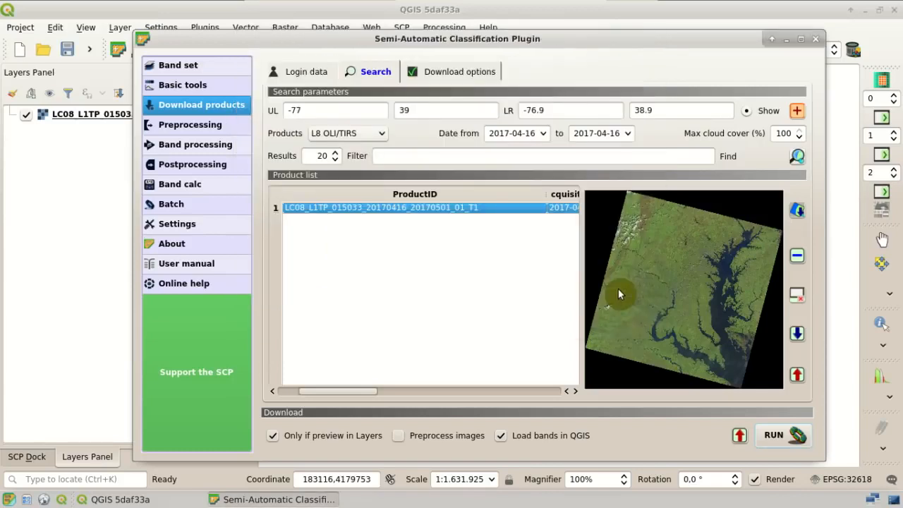
Step: Inspect the downloaded bands on the map by hiding the top two layers and showing them again
click(535, 24)
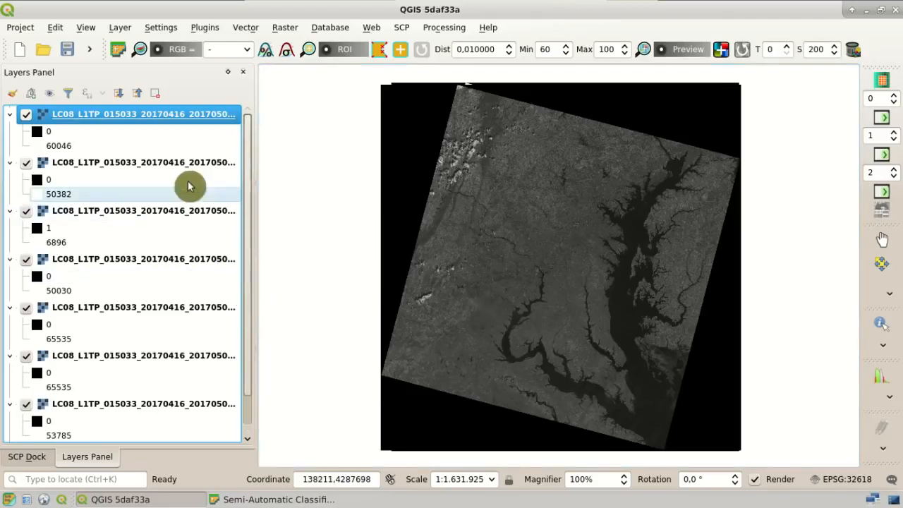
click(26, 115)
click(26, 163)
click(26, 114)
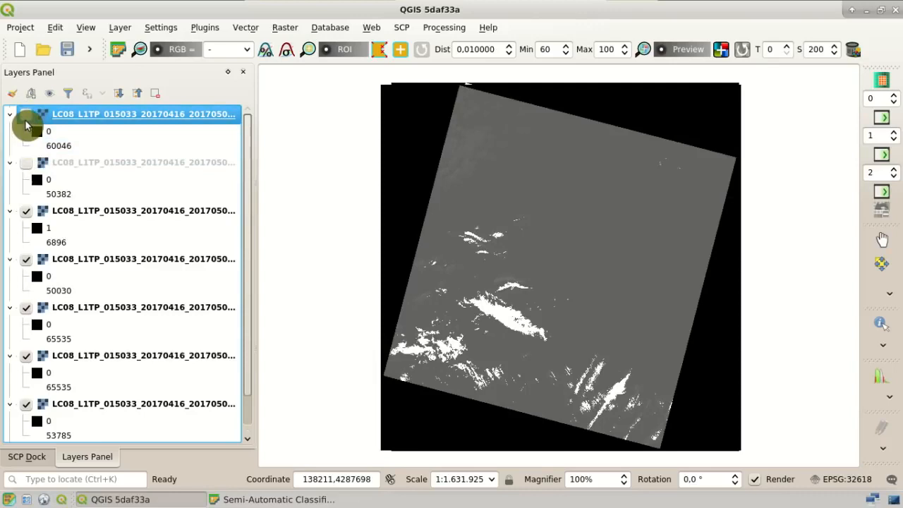
click(25, 163)
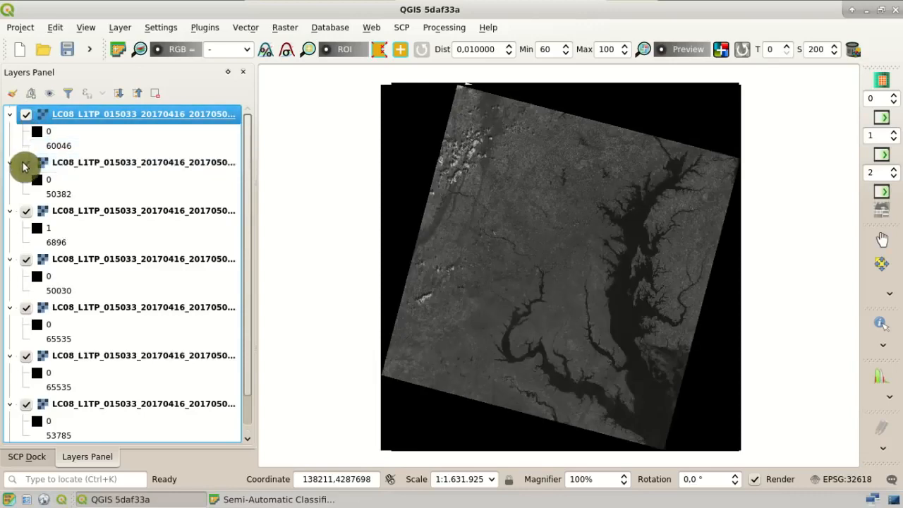
Step: Collapse the layer legends and remove the preview image from the layer list
click(137, 92)
drag(256, 172, 363, 212)
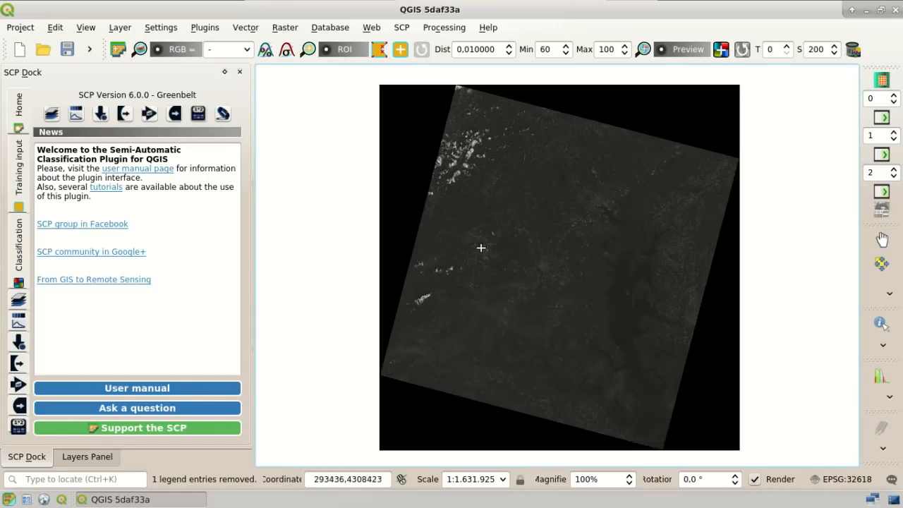
Step: Open the plugin's band set definition and refresh the single band list with the loaded bands
click(401, 27)
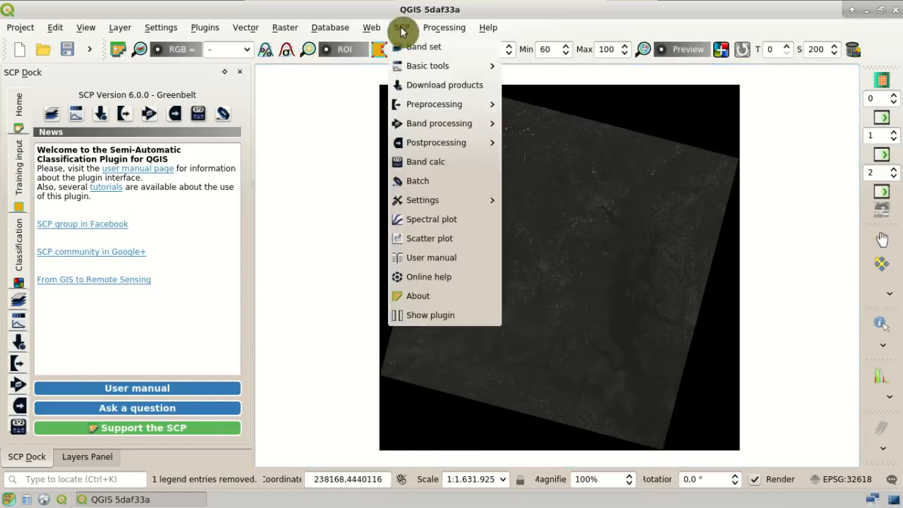
click(472, 55)
drag(476, 16, 446, 64)
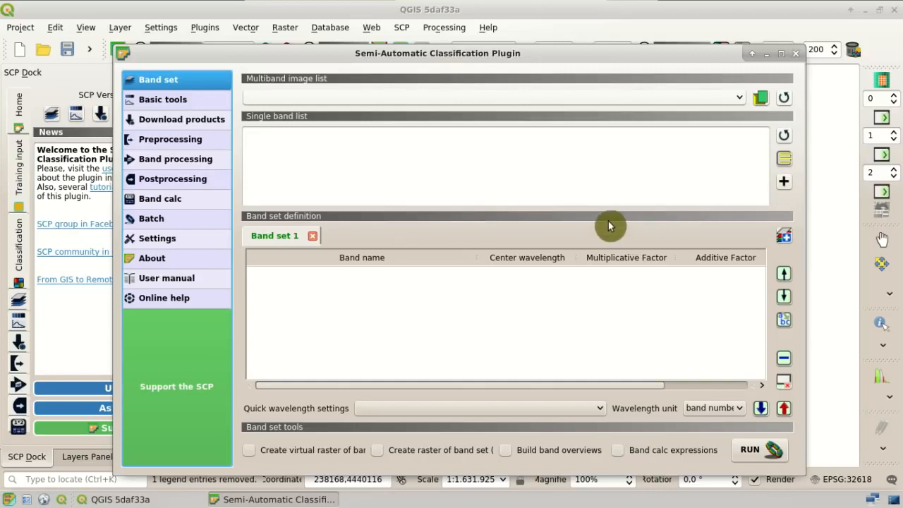
click(782, 145)
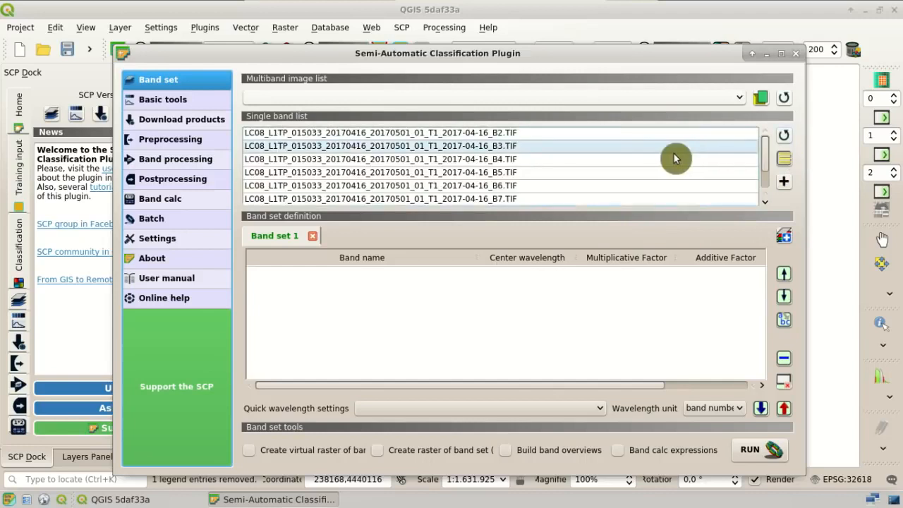
Step: Add Landsat bands B2 to B7 from the single band list to Band set 1 and widen the band name column
scroll(762, 151, down, 1)
scroll(764, 173, up, 1)
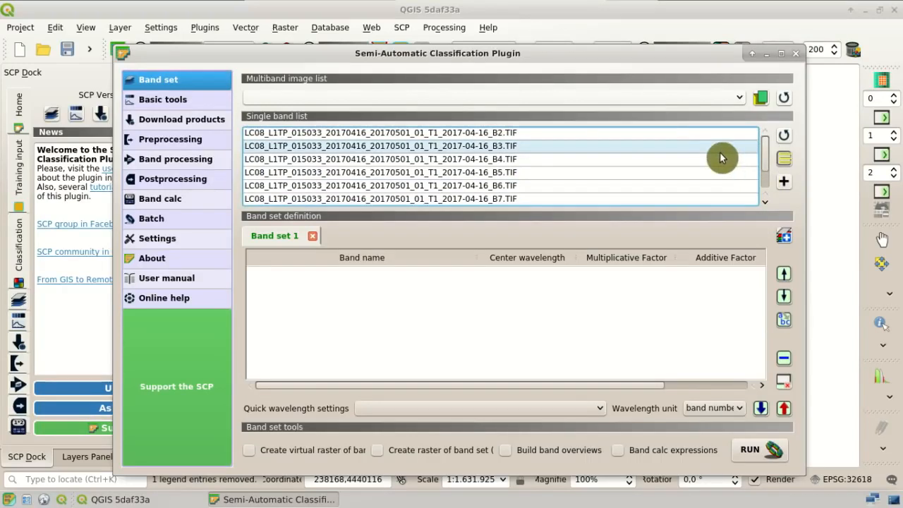
drag(582, 144, 577, 191)
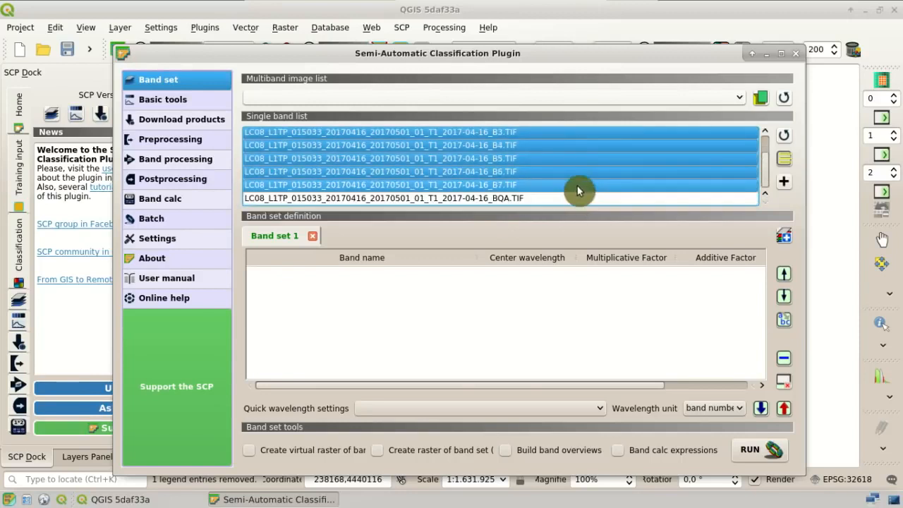
scroll(763, 145, up, 1)
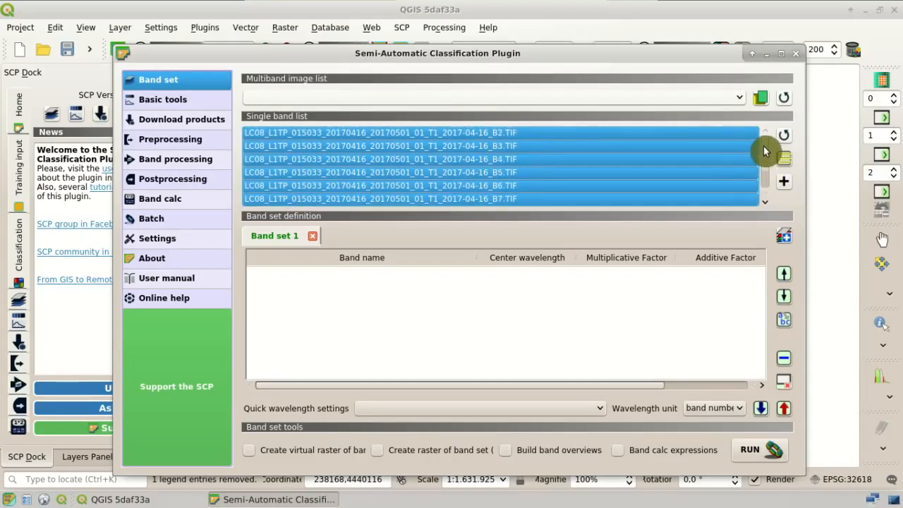
scroll(766, 171, down, 1)
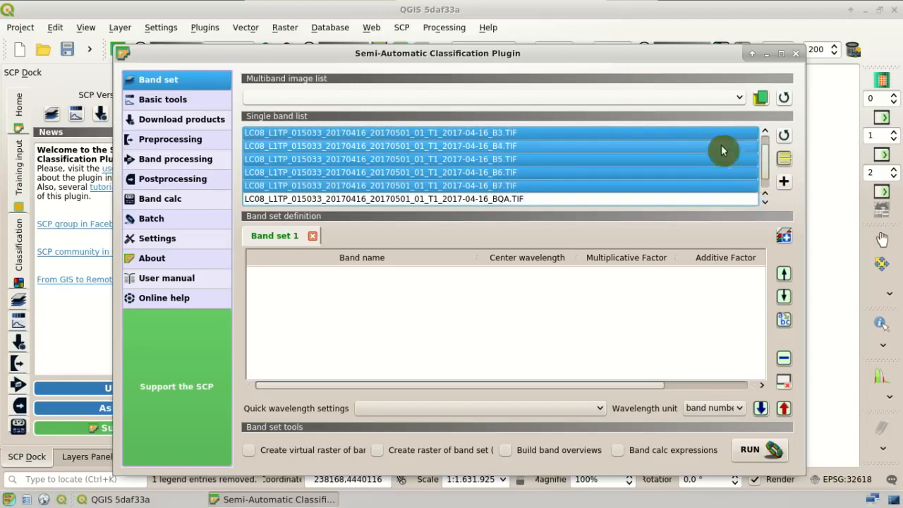
click(784, 185)
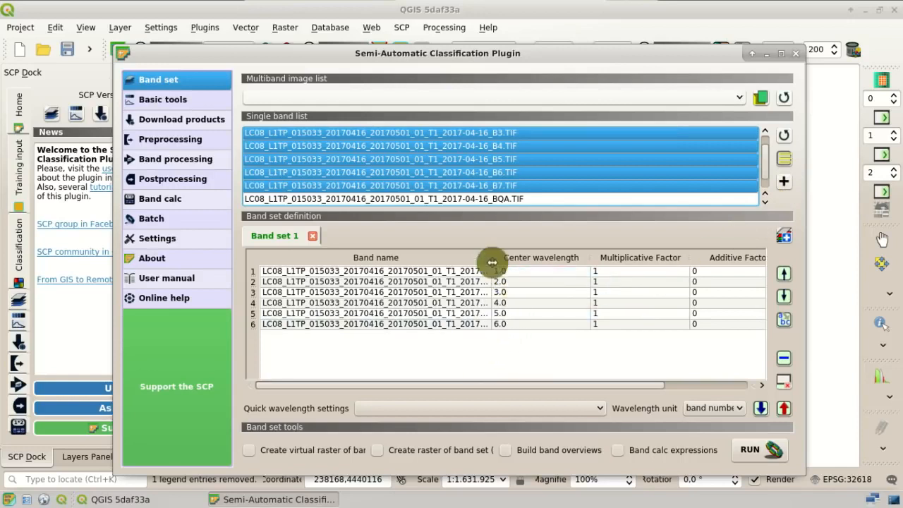
drag(492, 258, 552, 259)
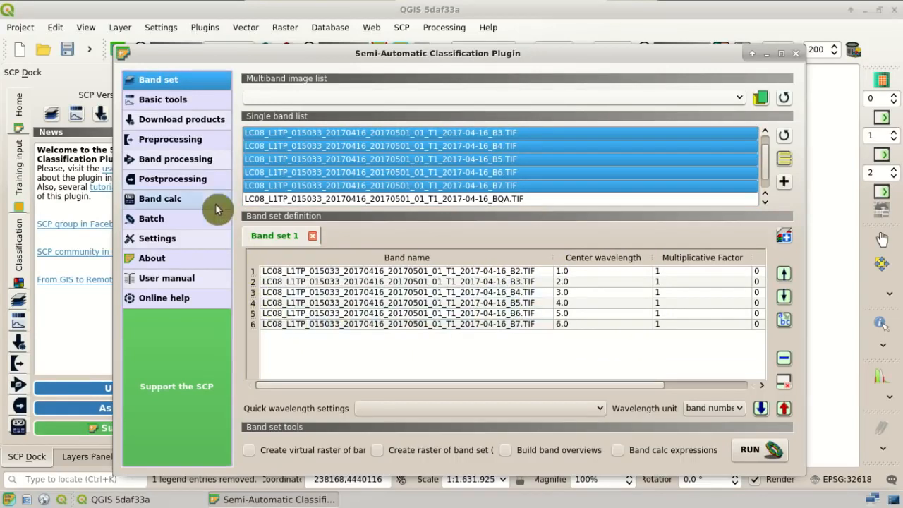
Step: Open the preprocessing tool for clipping multiple rasters
click(185, 146)
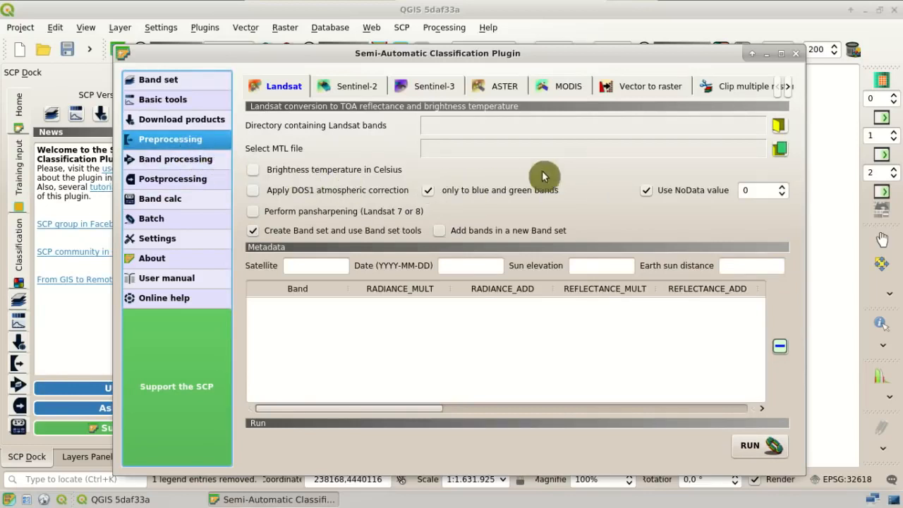
click(787, 94)
click(787, 93)
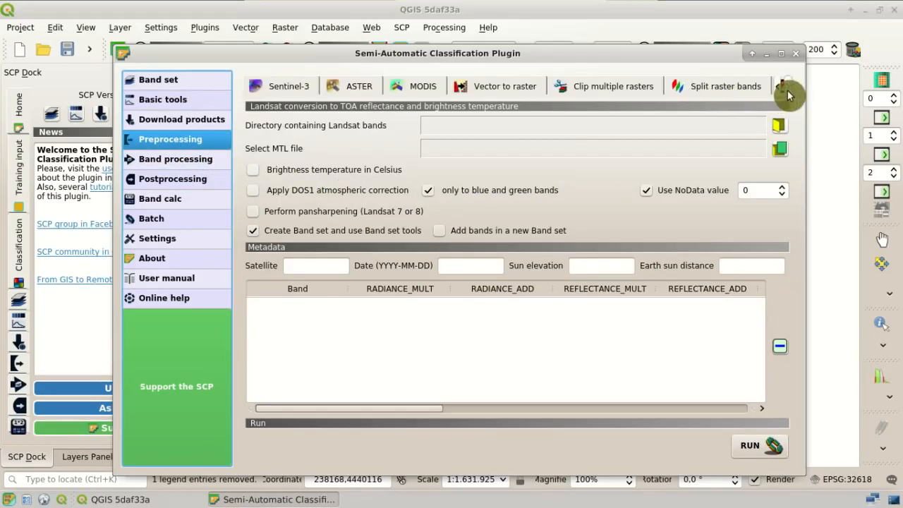
click(786, 93)
click(502, 88)
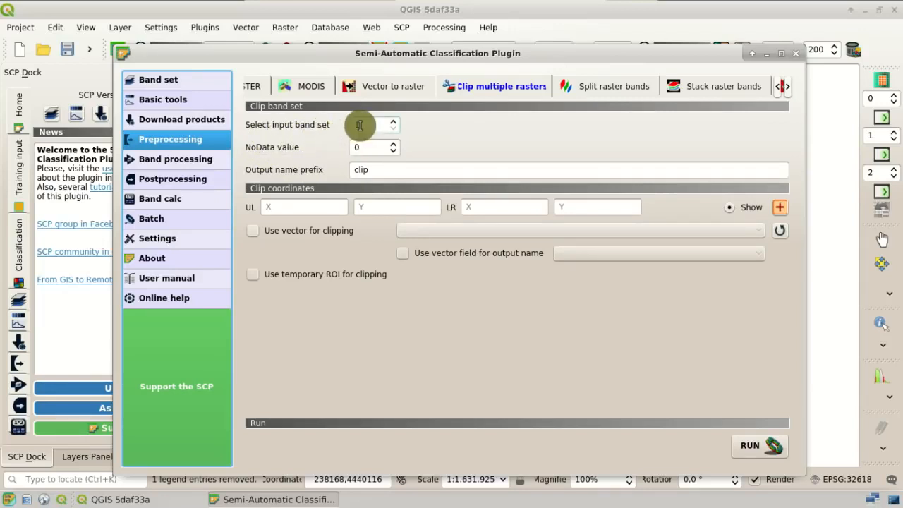
Step: Return to the band set definition, add two empty band sets and view each of them
click(187, 82)
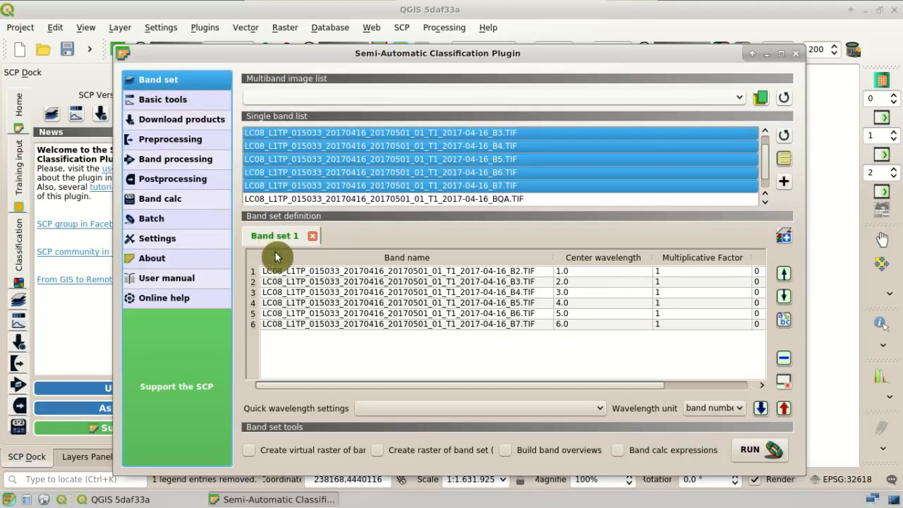
click(780, 240)
click(781, 240)
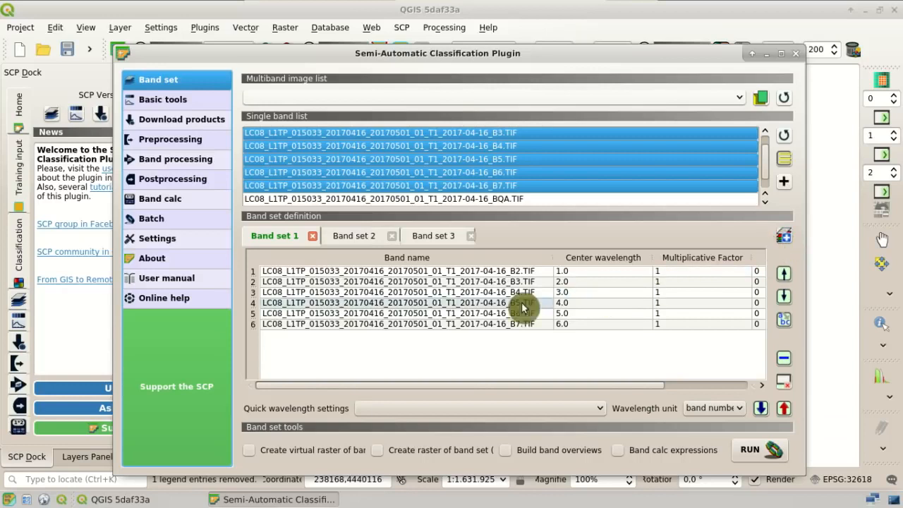
click(355, 236)
click(423, 240)
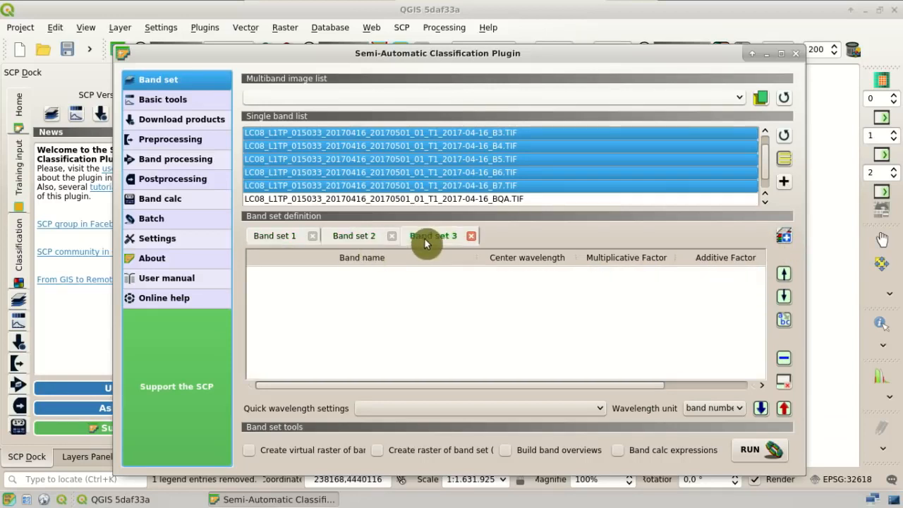
Step: Remove Band set 3 and Band set 2, keeping only Band set 1
click(473, 240)
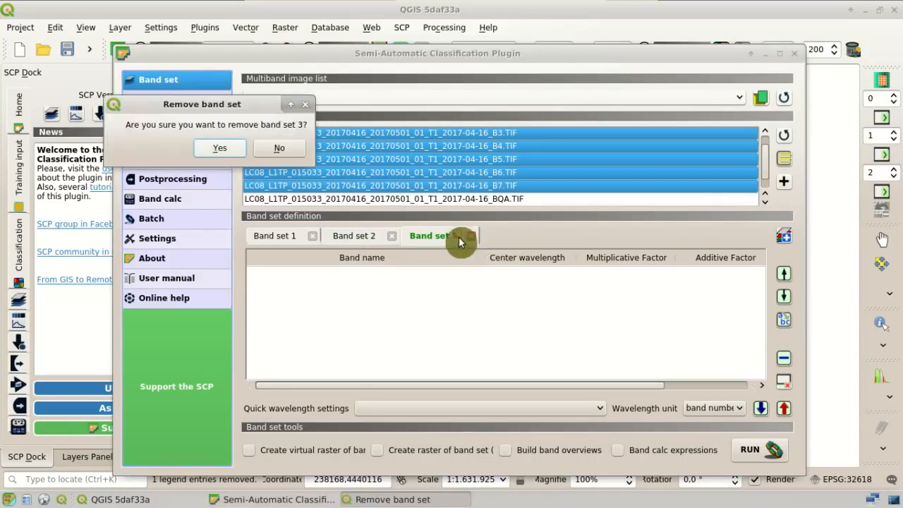
click(233, 151)
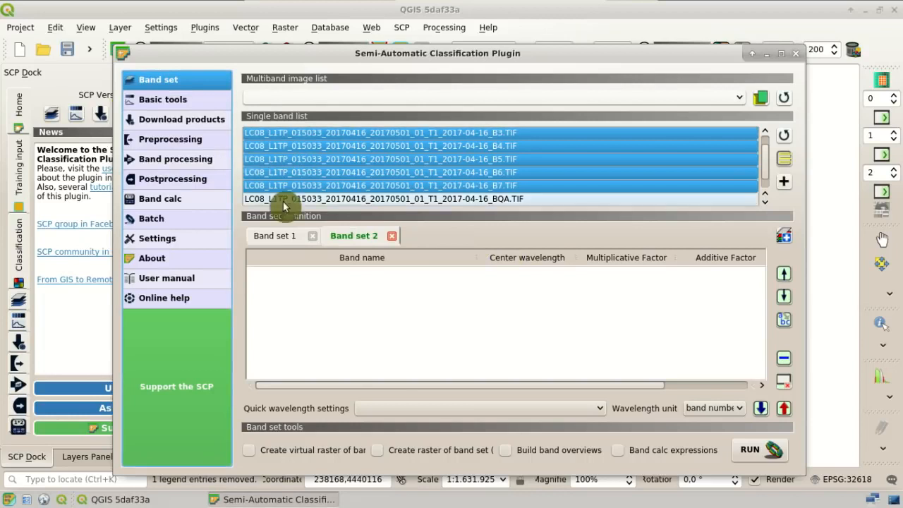
click(390, 236)
click(234, 150)
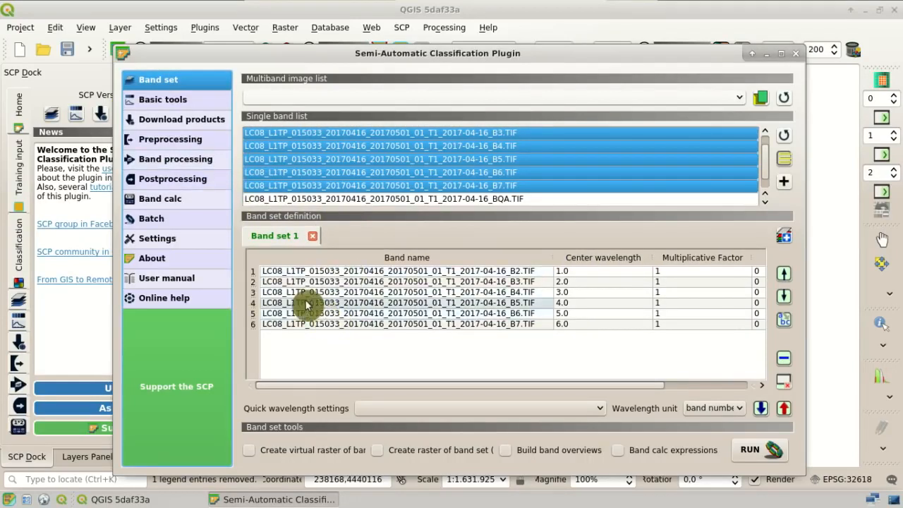
Step: Return to the raster clipping tool and mark a clip rectangle on the map from about 317184, 4317922 to about 353885, 4294175
click(203, 150)
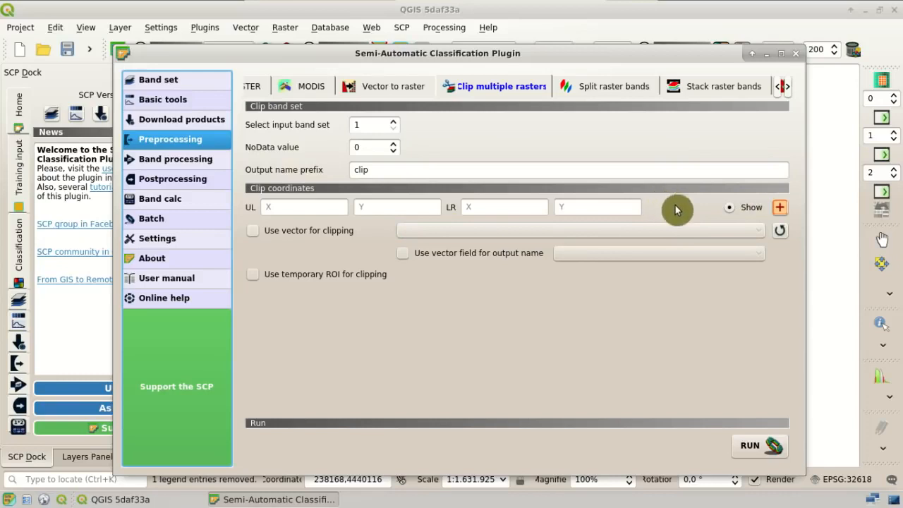
click(779, 209)
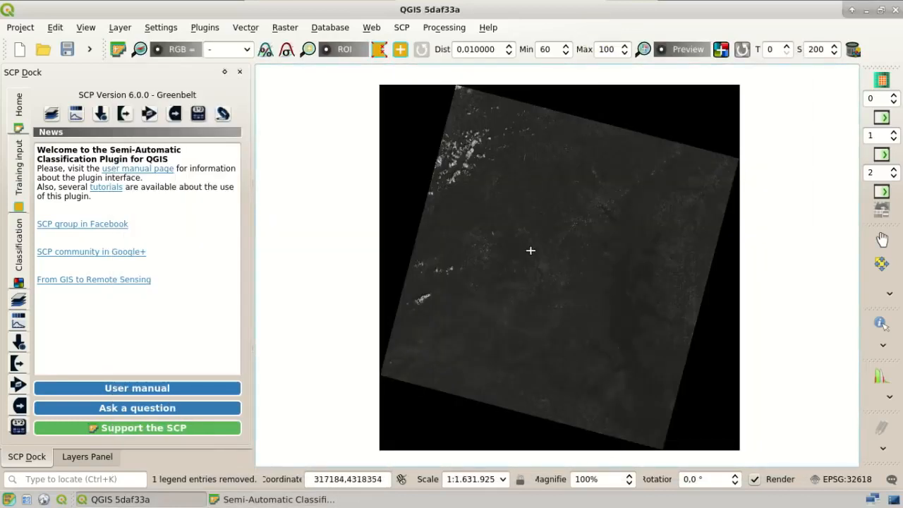
click(533, 257)
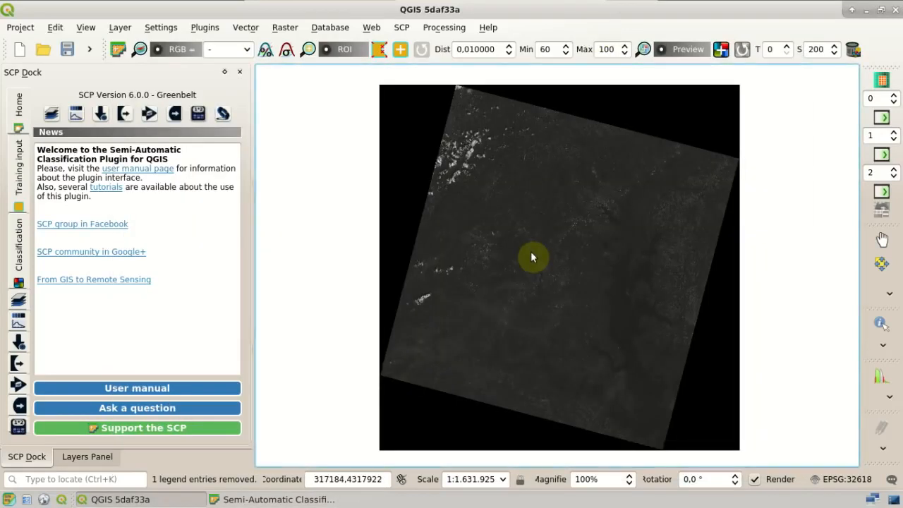
right_click(587, 288)
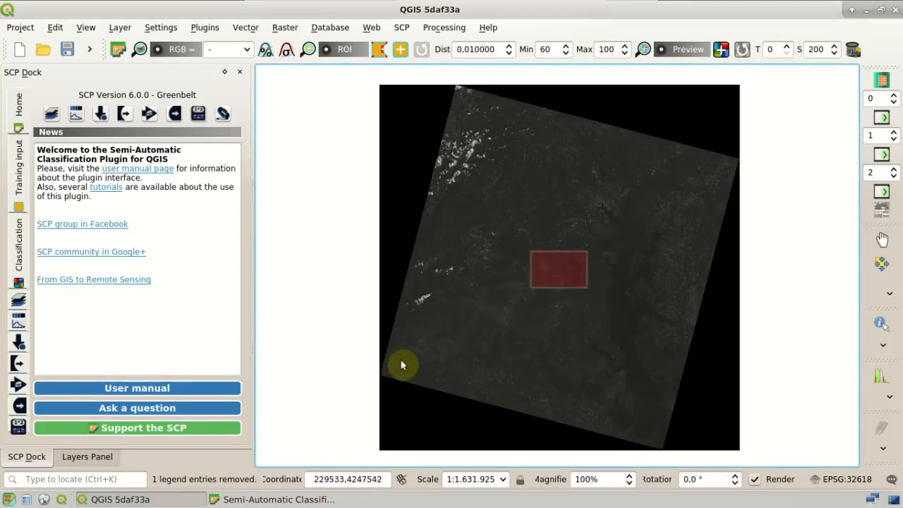
click(338, 500)
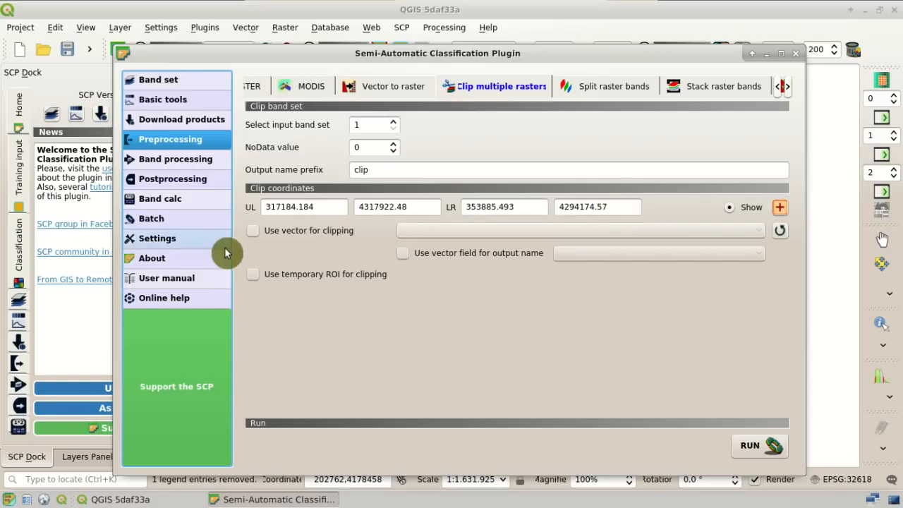
Step: Set the clip coordinates to upper left 330015, 4324995 and lower right 349995, 4309995
drag(323, 207, 237, 205)
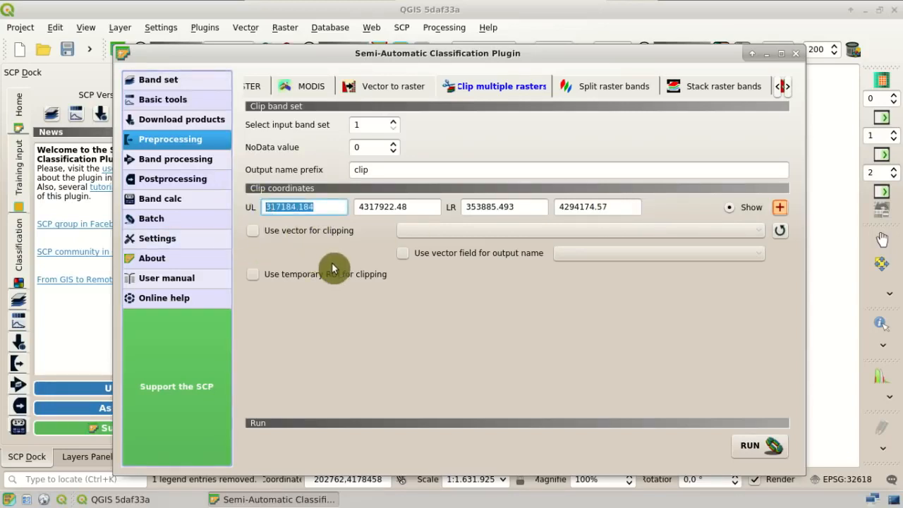
text(330015)
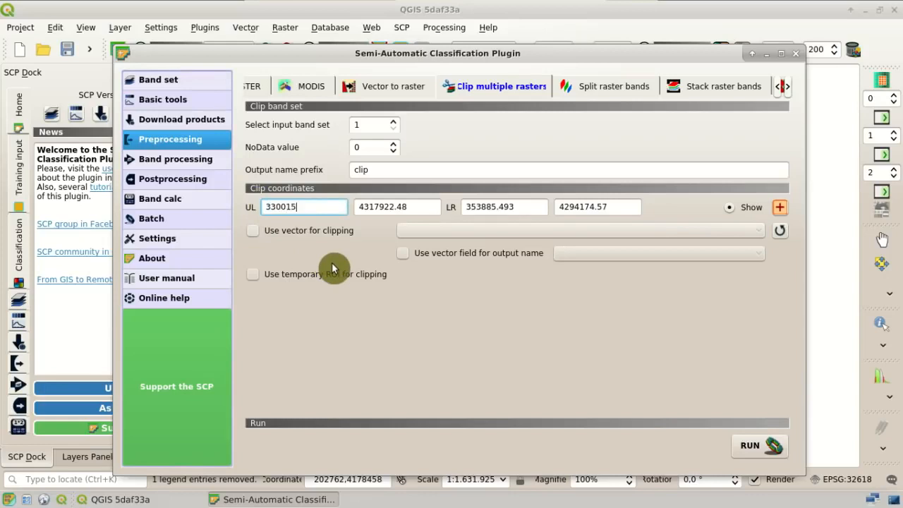
key(Tab)
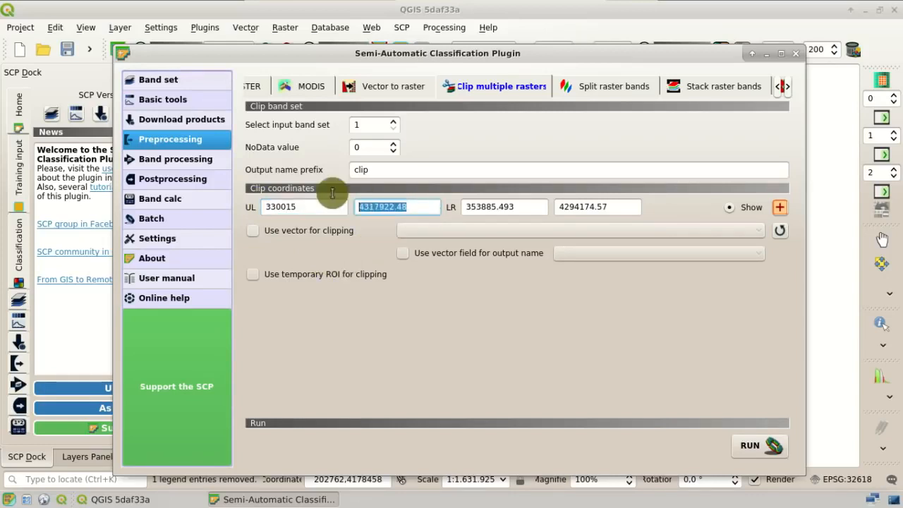
text(4324995)
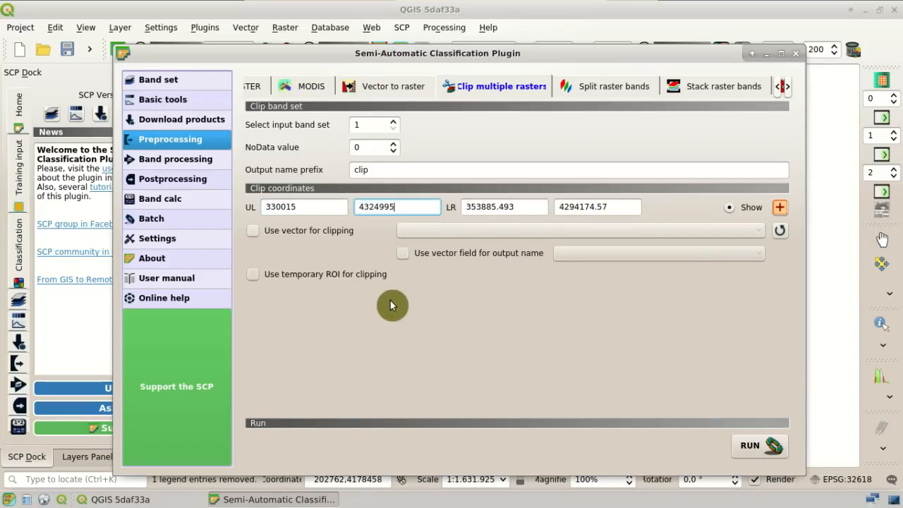
drag(521, 206, 455, 203)
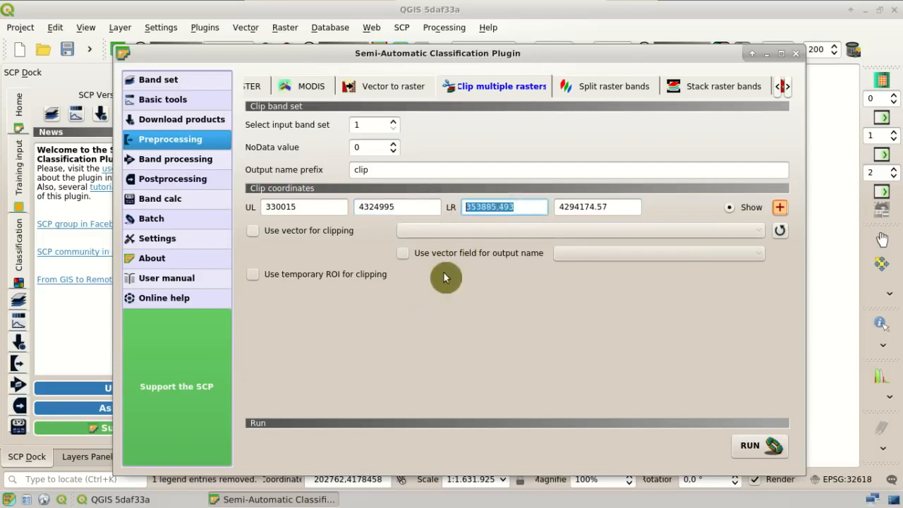
text(3)
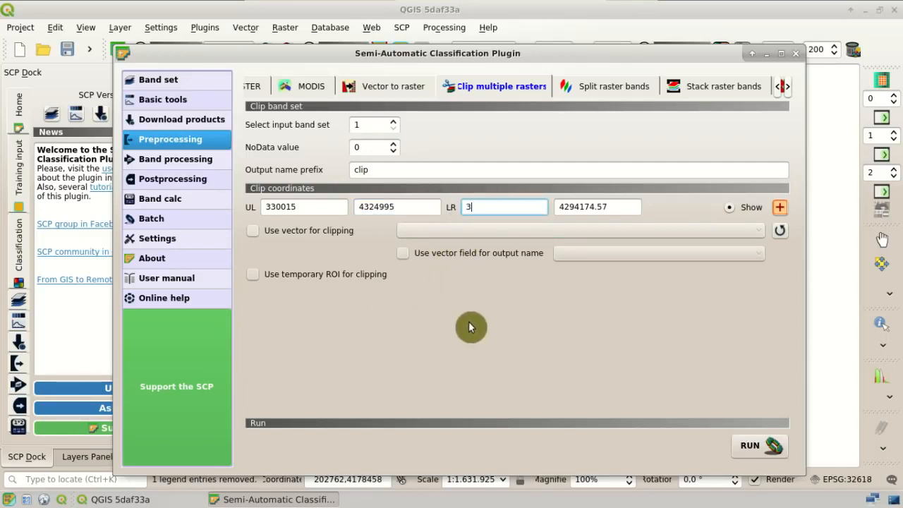
text(49995)
drag(602, 208, 463, 186)
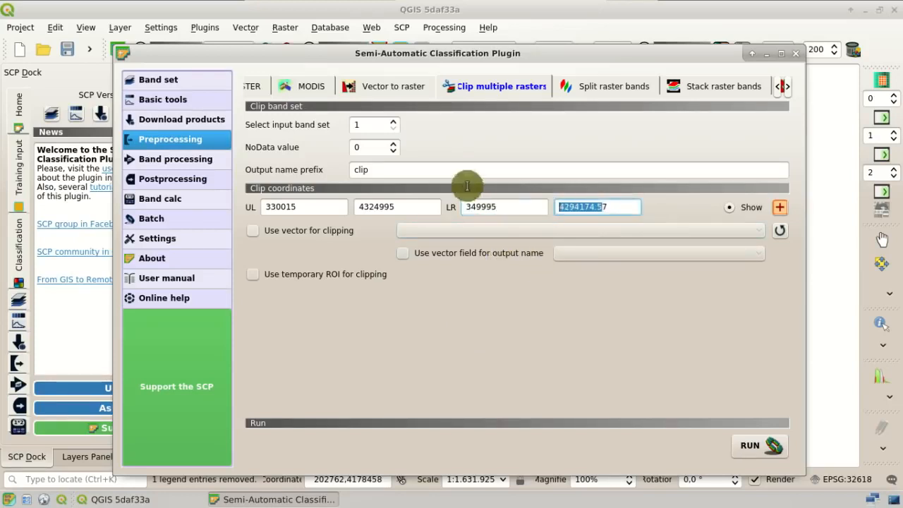
key(BackSpace)
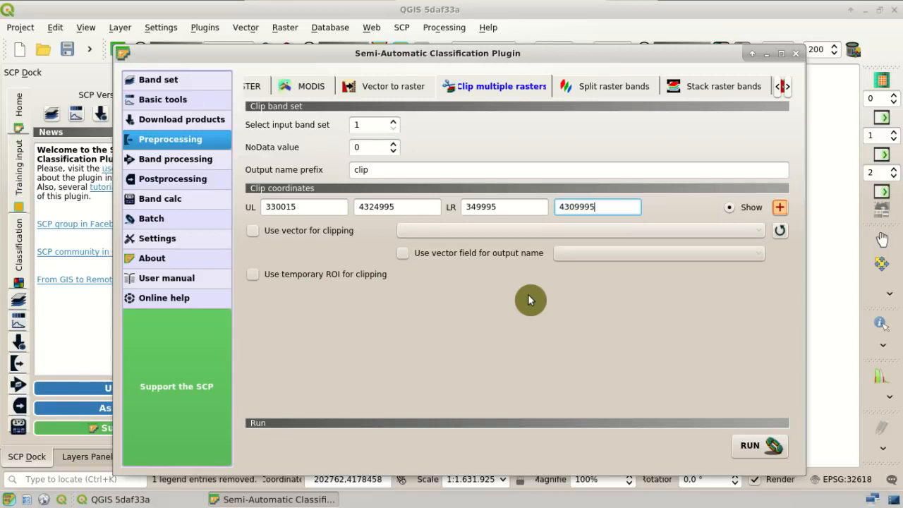
Step: Show the clip area on the map and examine it up close
click(760, 218)
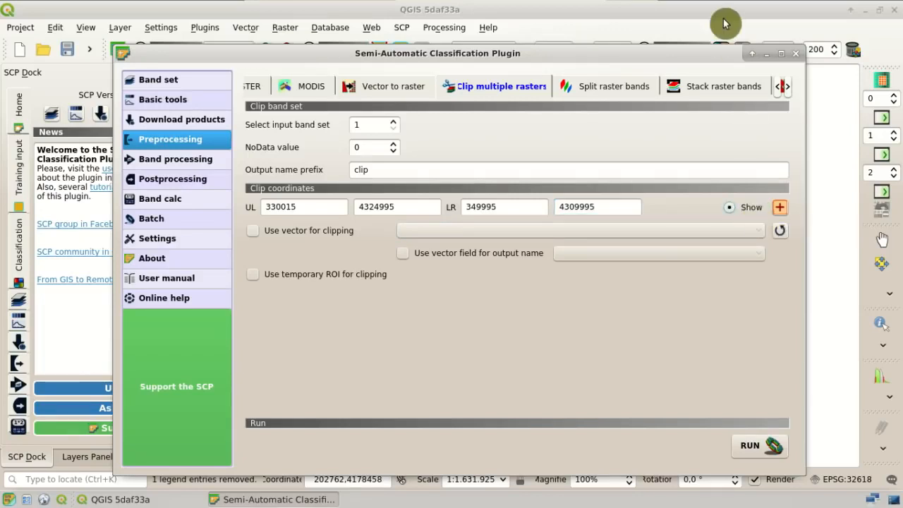
click(780, 207)
scroll(574, 249, up, 1)
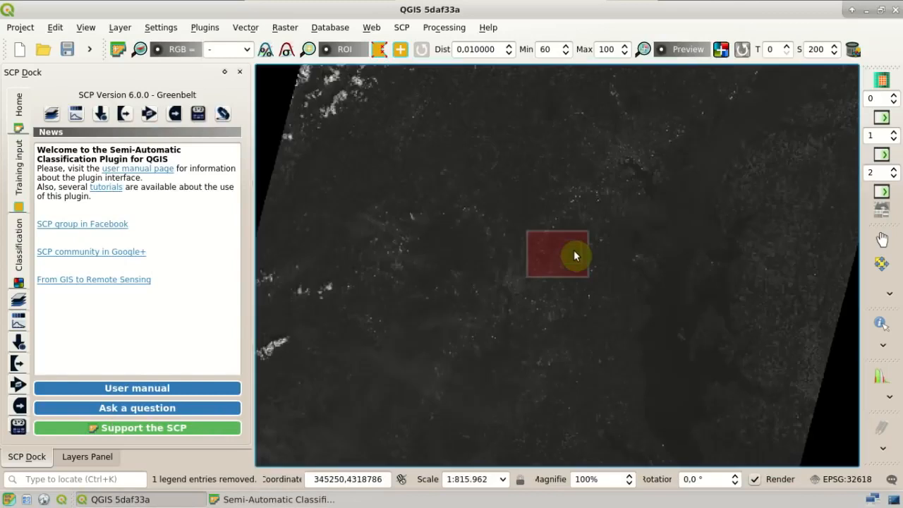
scroll(563, 250, up, 1)
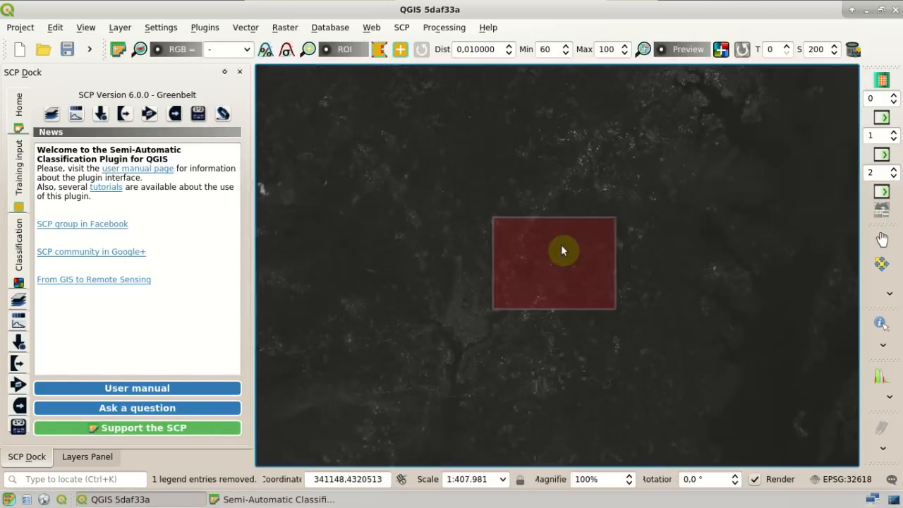
scroll(562, 250, up, 1)
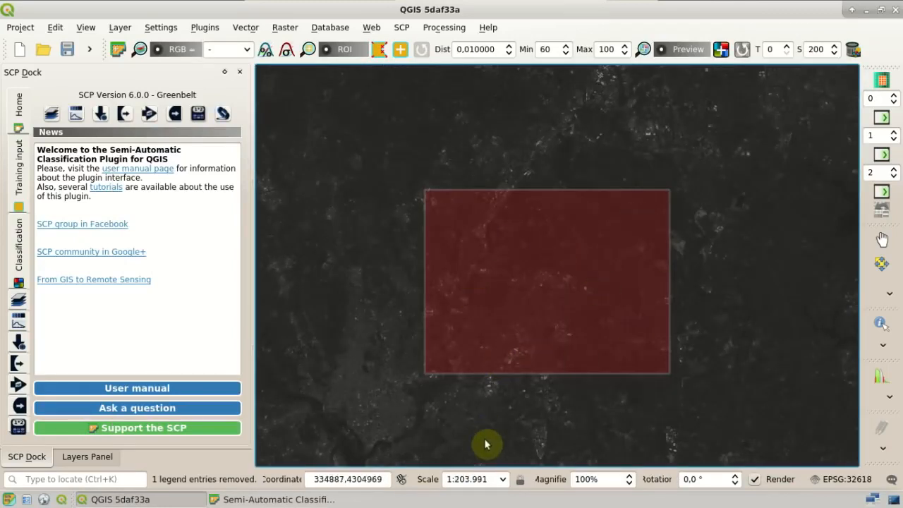
Step: Run the clip of band set 1, saving the rasters to a new folder named clip inside LC08_L1TP_015033_20170416_20170501_01_T1_2017-04-16
click(315, 499)
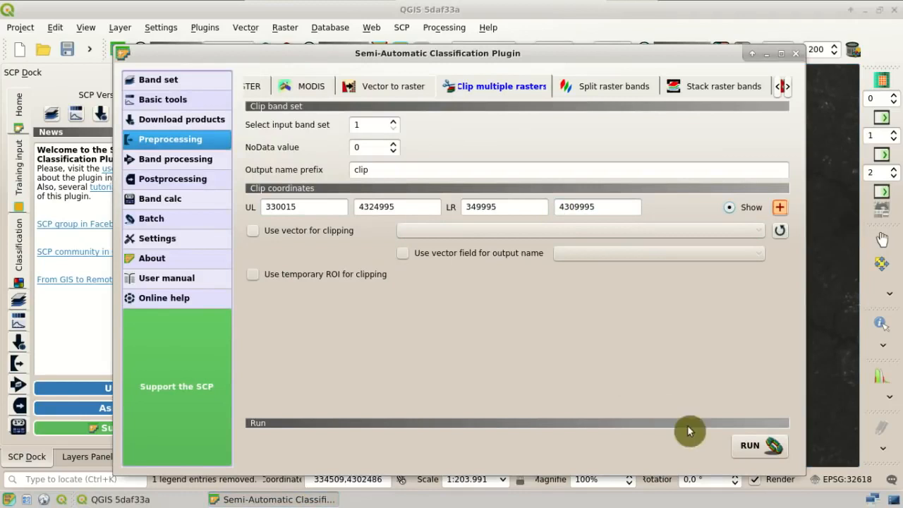
click(771, 456)
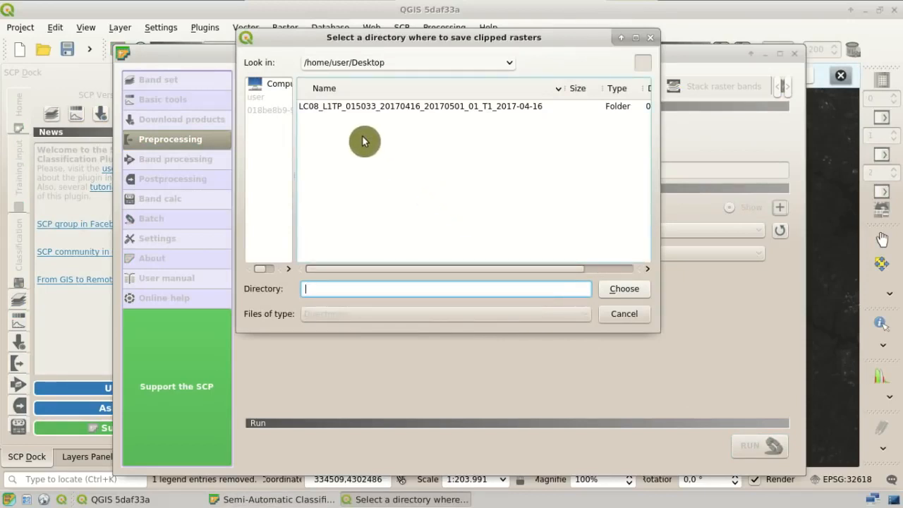
click(343, 107)
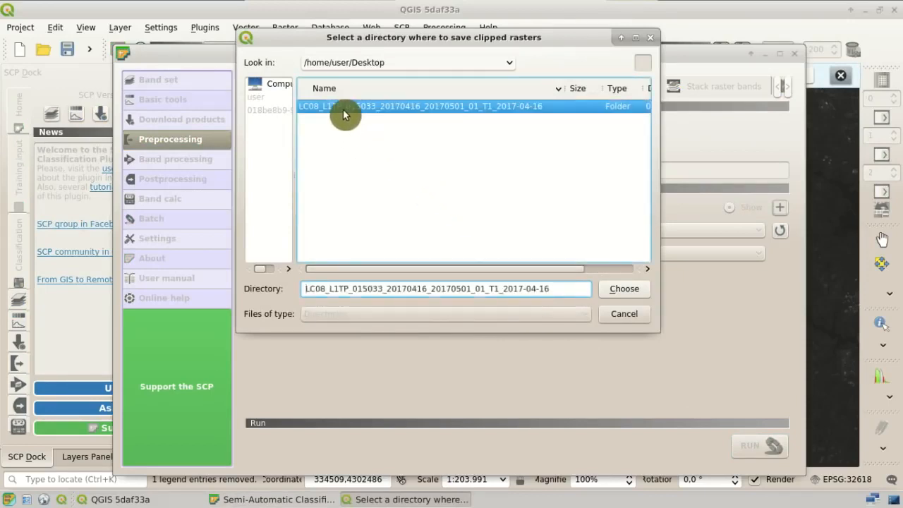
double_click(342, 109)
right_click(343, 113)
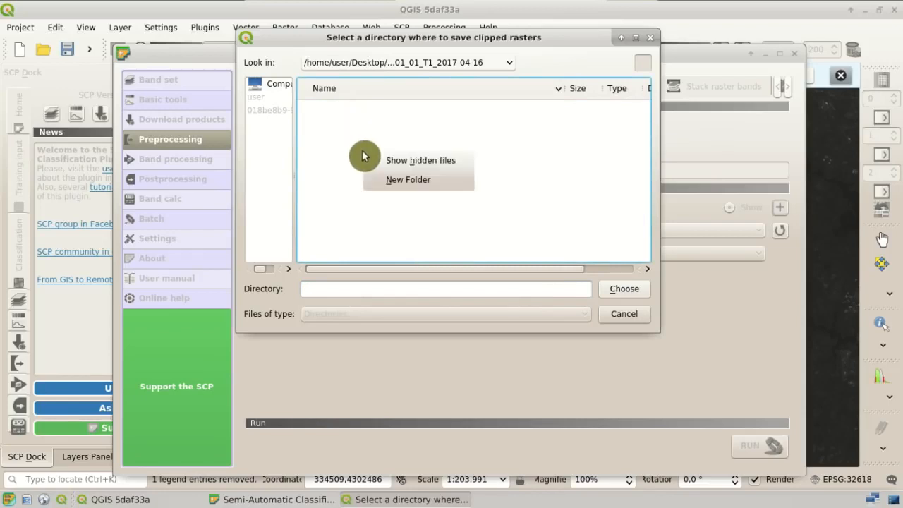
click(388, 180)
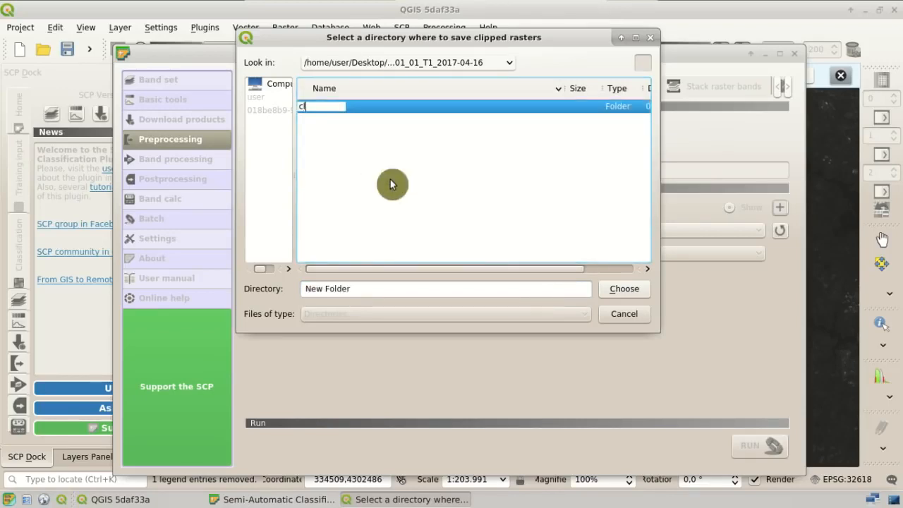
key(Return)
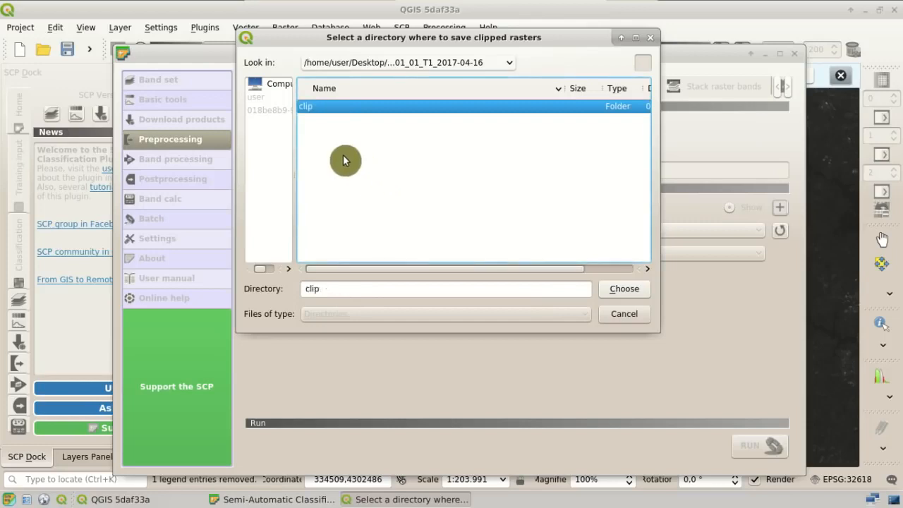
double_click(313, 110)
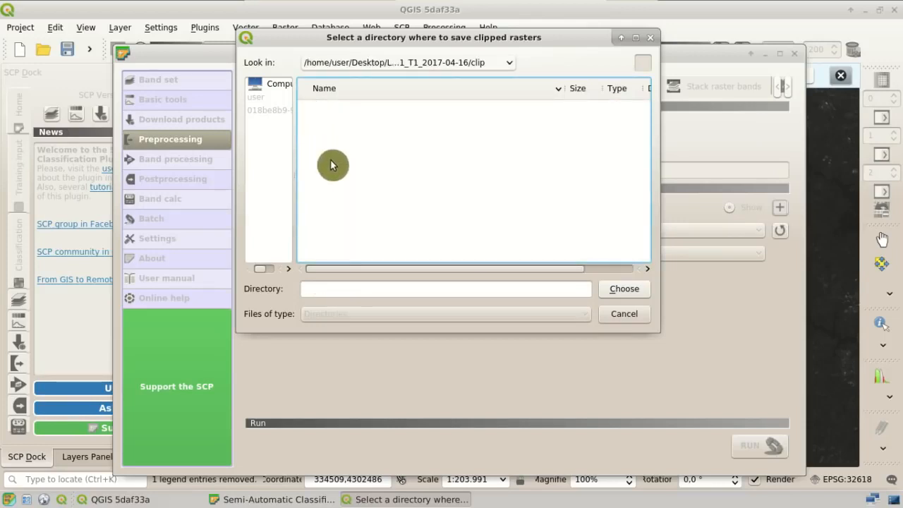
click(624, 290)
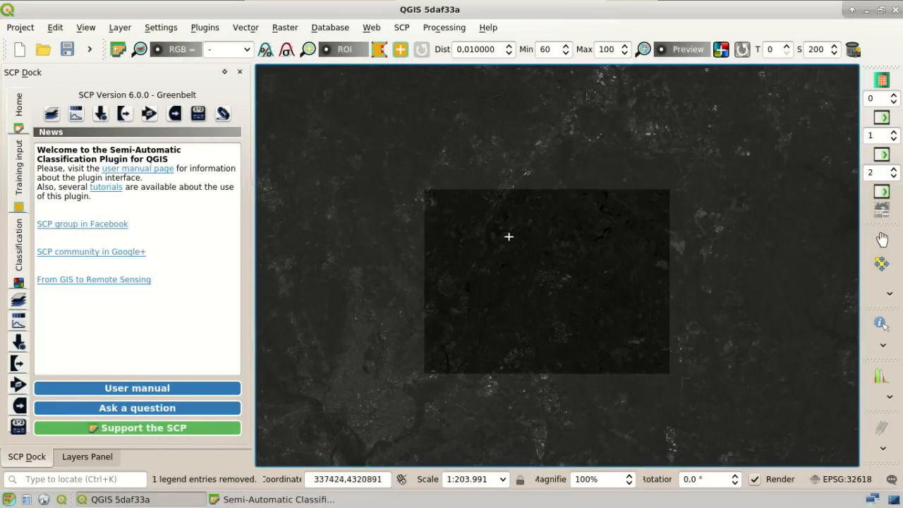
Step: Display the layer list, widen it to read the full layer names, and collapse all legend entries
click(76, 459)
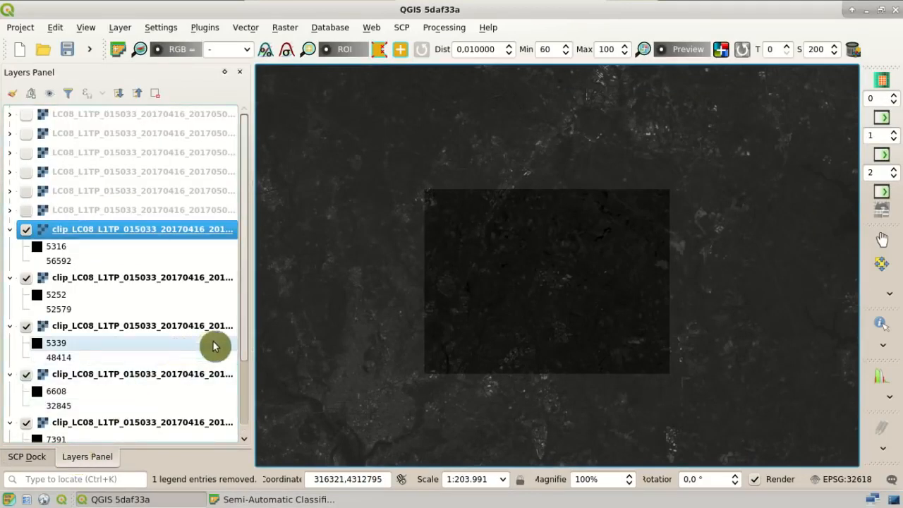
drag(250, 357, 404, 351)
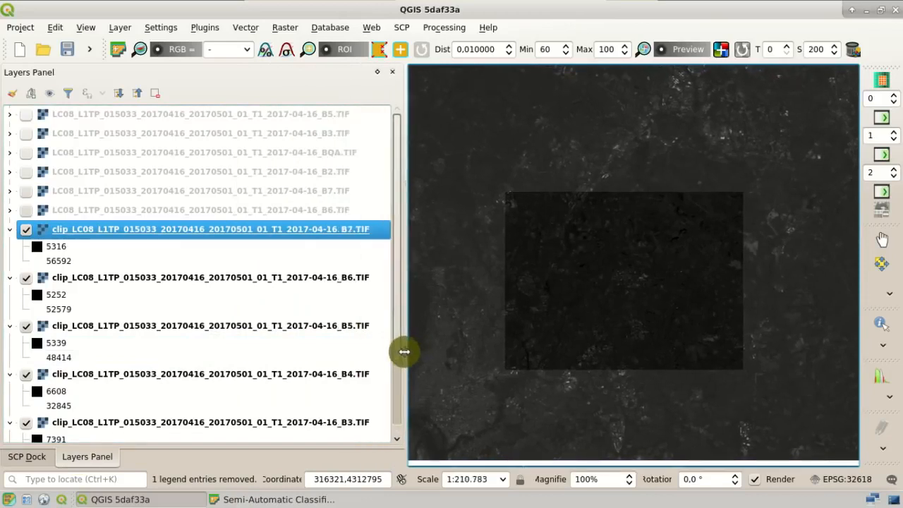
click(137, 95)
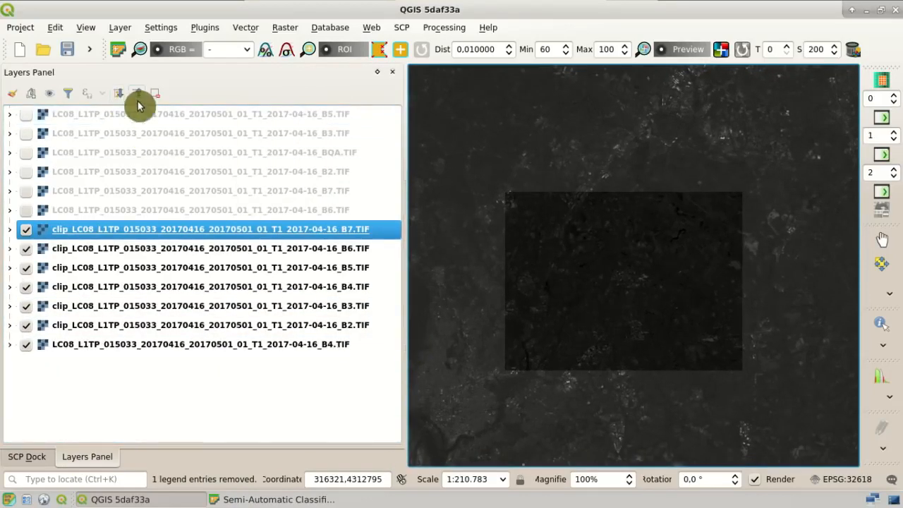
Step: Hide the unclipped B4 layer and the clipped B7, B6, B5, B4 and B3 layers, leaving only clipped B2 shown
click(27, 344)
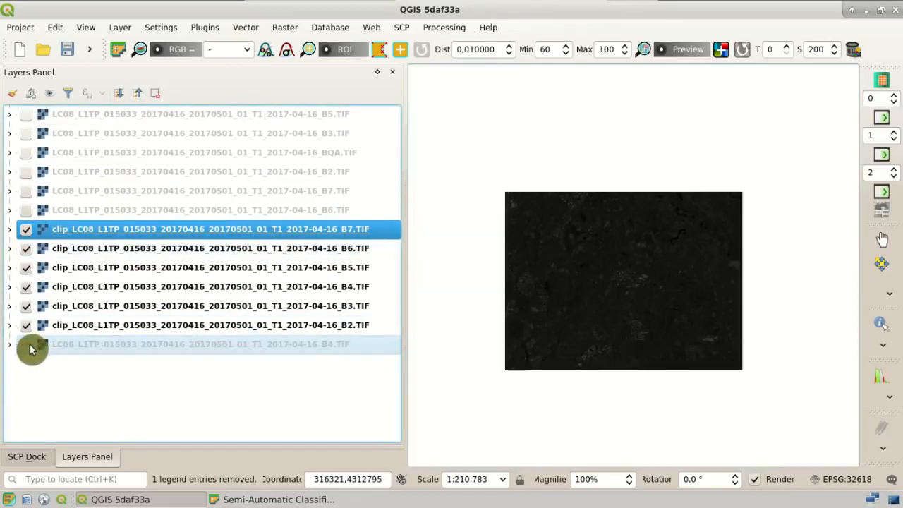
click(25, 230)
click(26, 248)
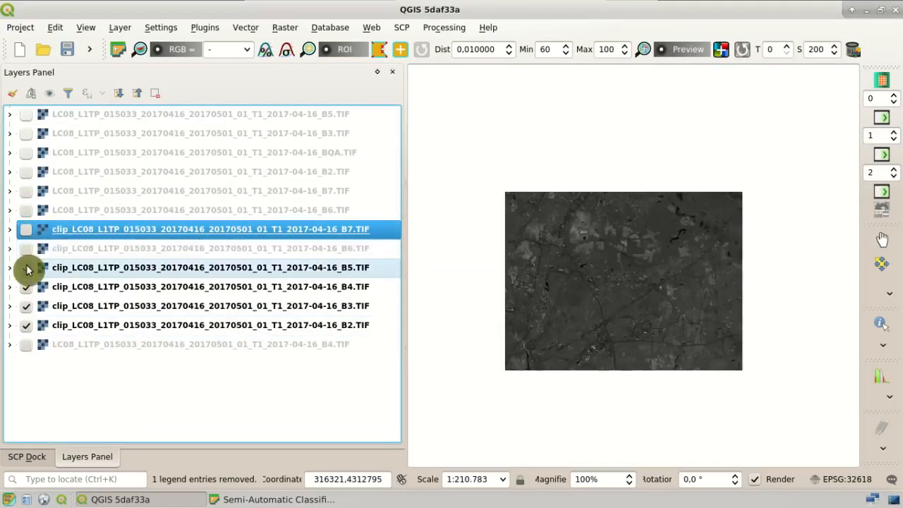
click(26, 268)
click(26, 286)
click(26, 305)
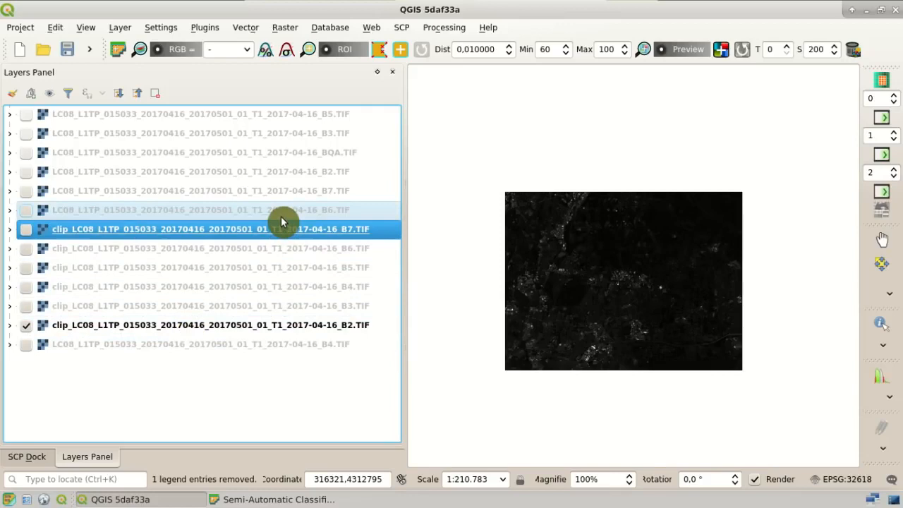
Step: Remove the seven unclipped layers (B2 to B7 and BQA) from the project, check the remaining clipped layers and return to the SCP dock
click(333, 114)
shift+click(345, 209)
ctrl+click(292, 344)
right_click(311, 351)
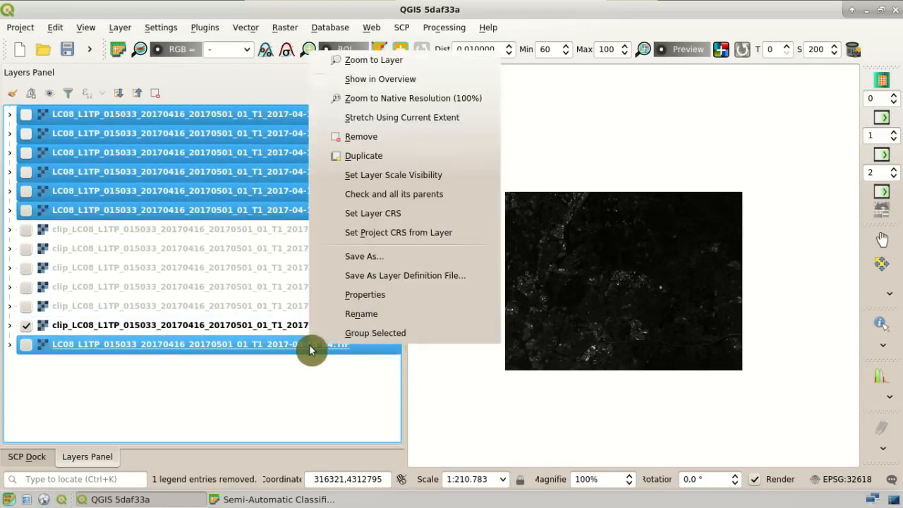
click(407, 144)
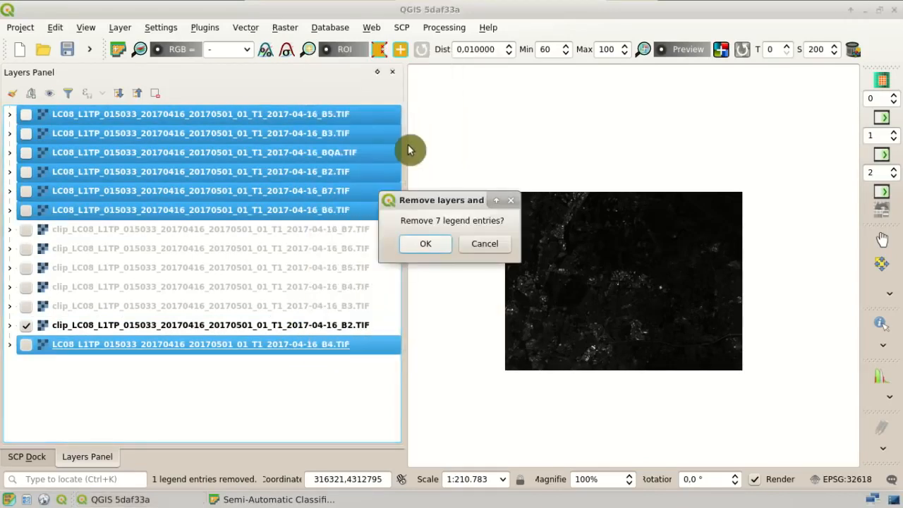
click(426, 244)
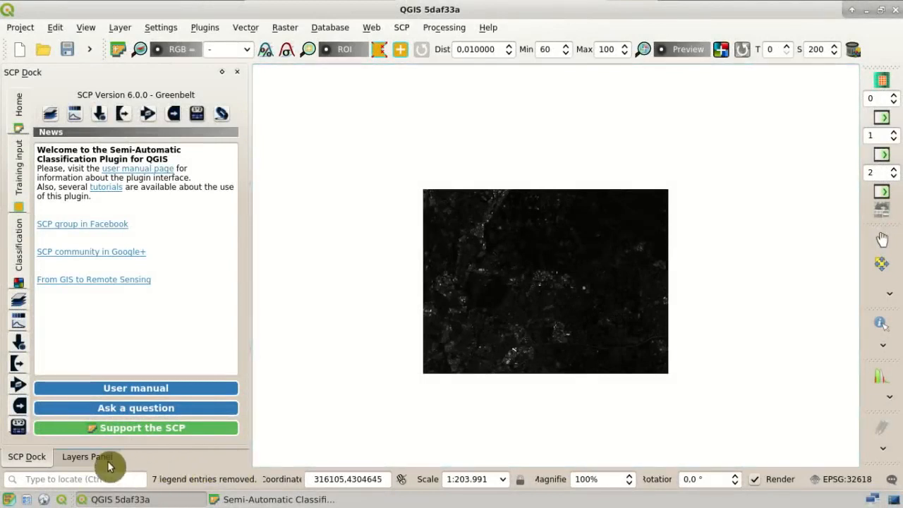
click(106, 460)
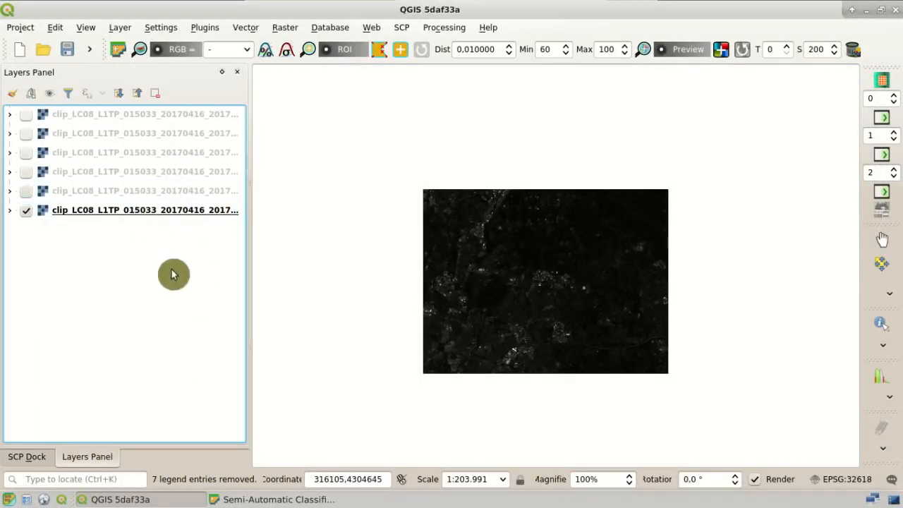
click(47, 458)
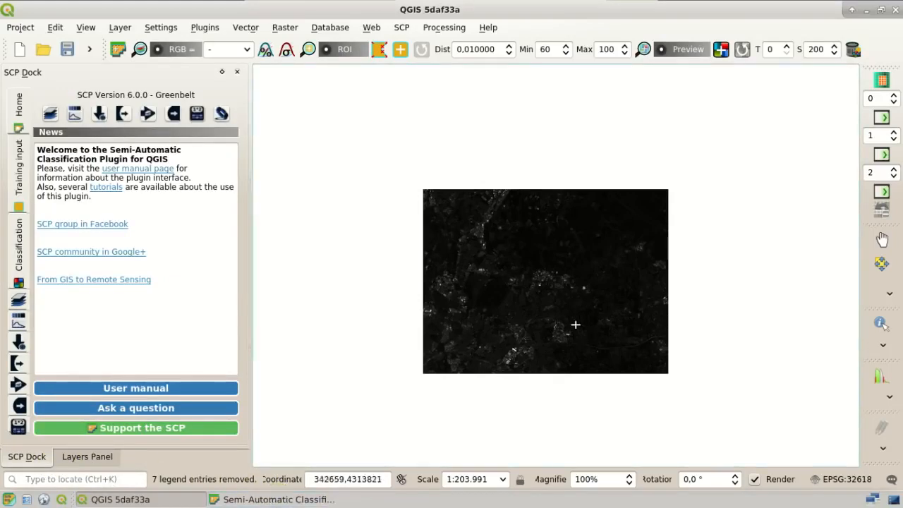
Step: Open the SCP Landsat preprocessing tool and set the clip folder as the directory containing the Landsat bands
click(403, 32)
mouse_move(418, 104)
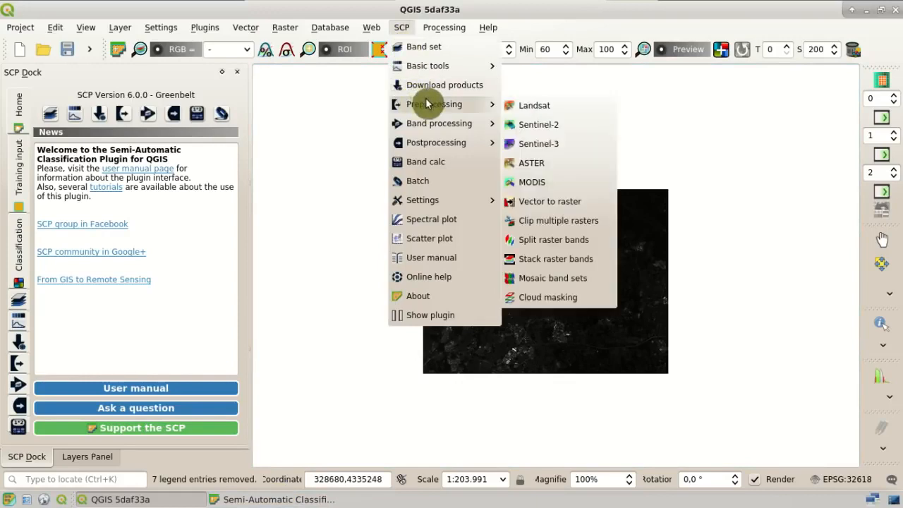
click(586, 111)
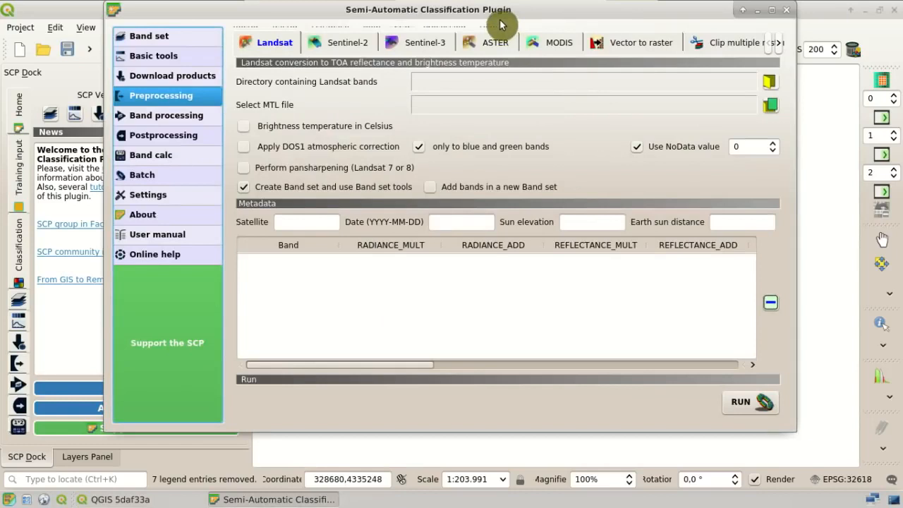
drag(580, 17, 589, 45)
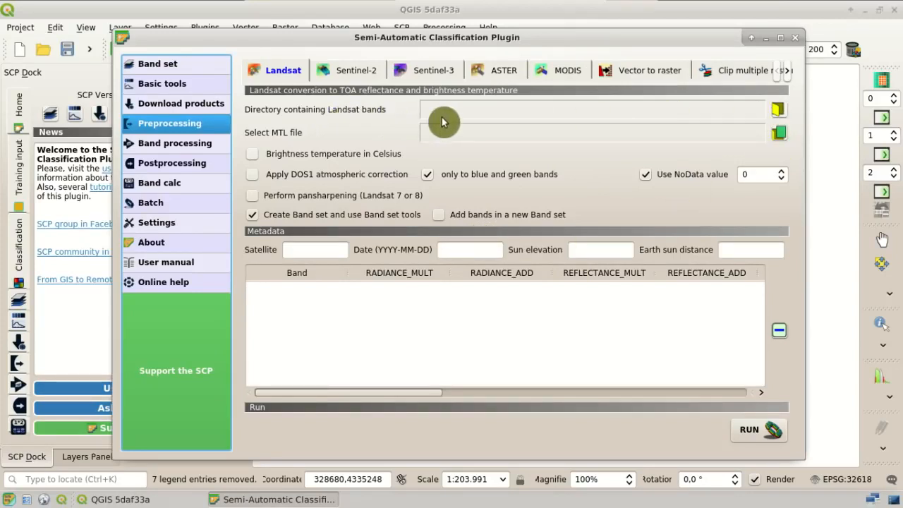
click(783, 114)
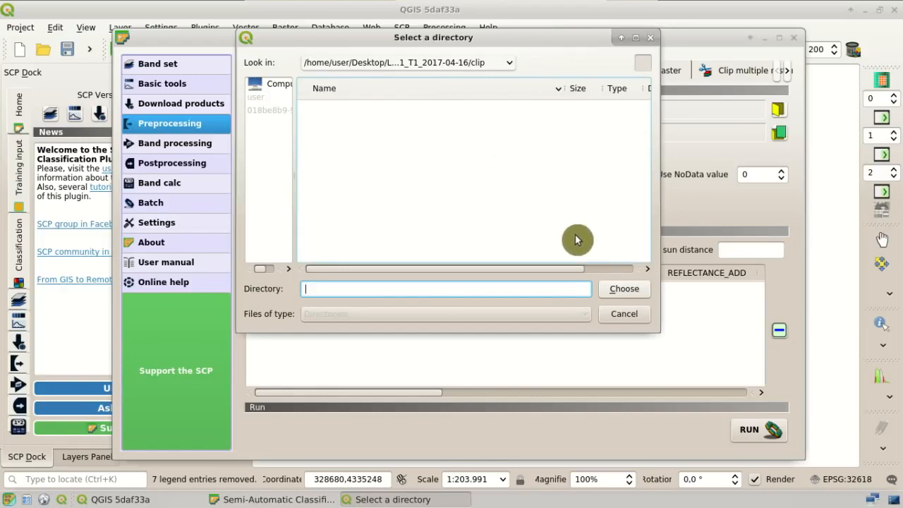
click(624, 291)
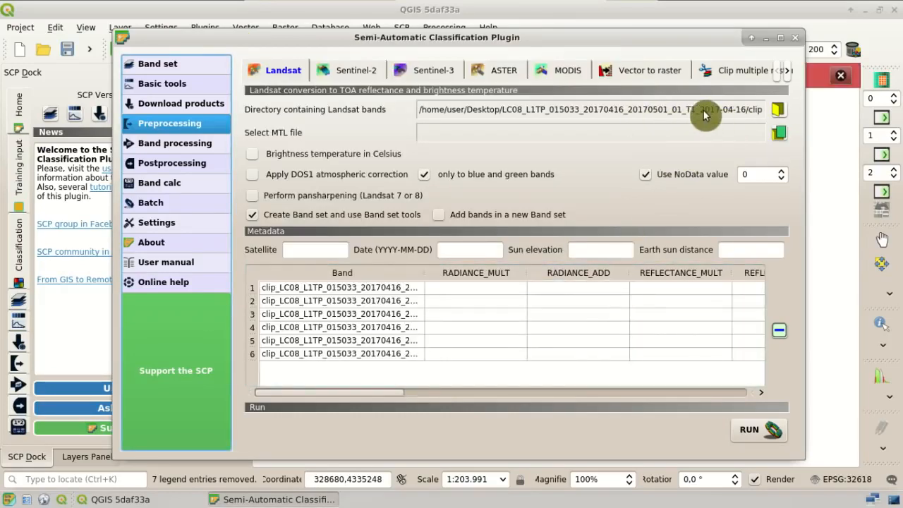
click(708, 20)
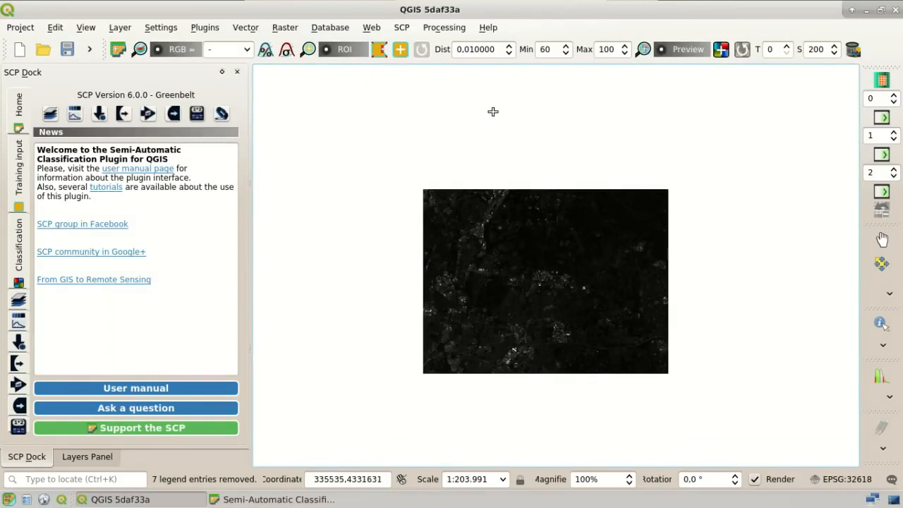
click(331, 500)
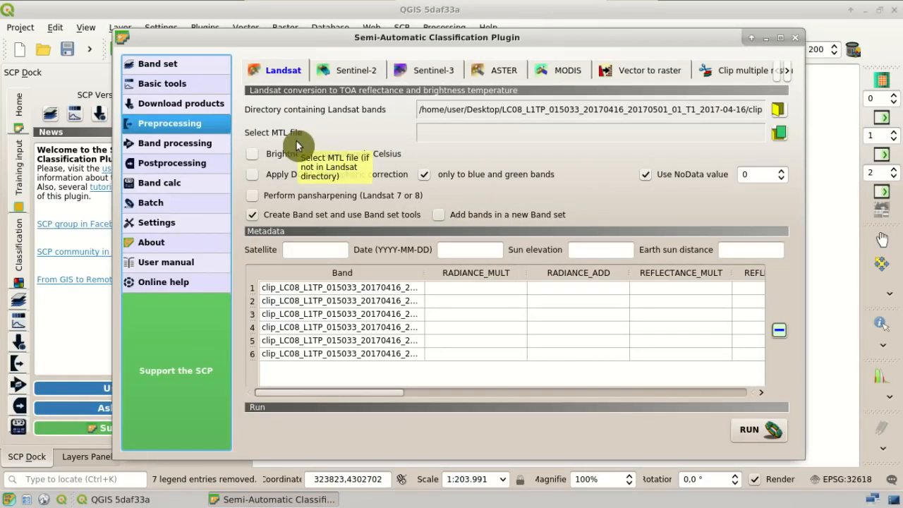
Step: Load LC08_L1TP_015033_20170416_20170501_01_T1_MTL.txt as the MTL file and widen the Band column to show the full band names
click(780, 134)
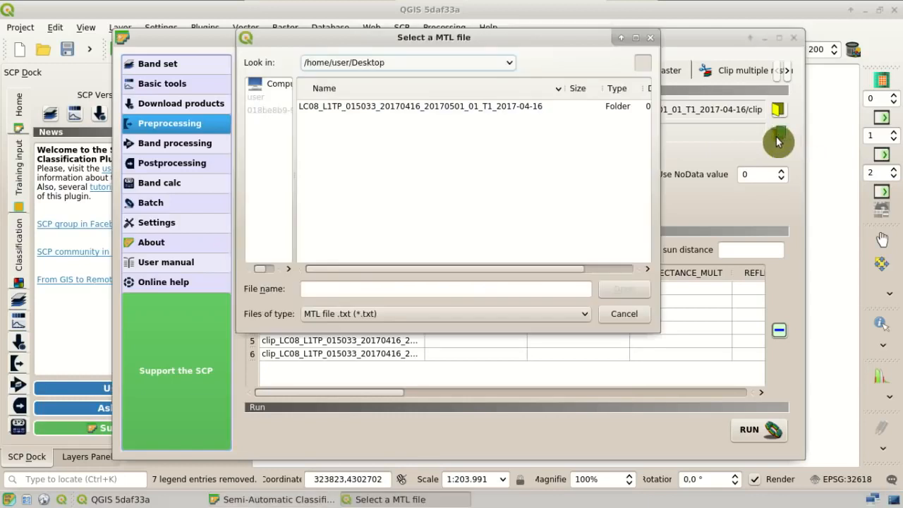
double_click(439, 112)
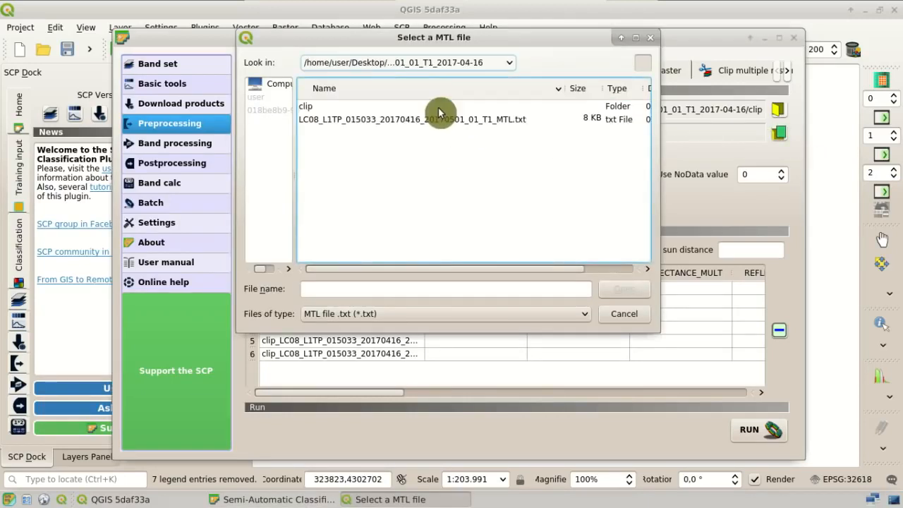
click(509, 123)
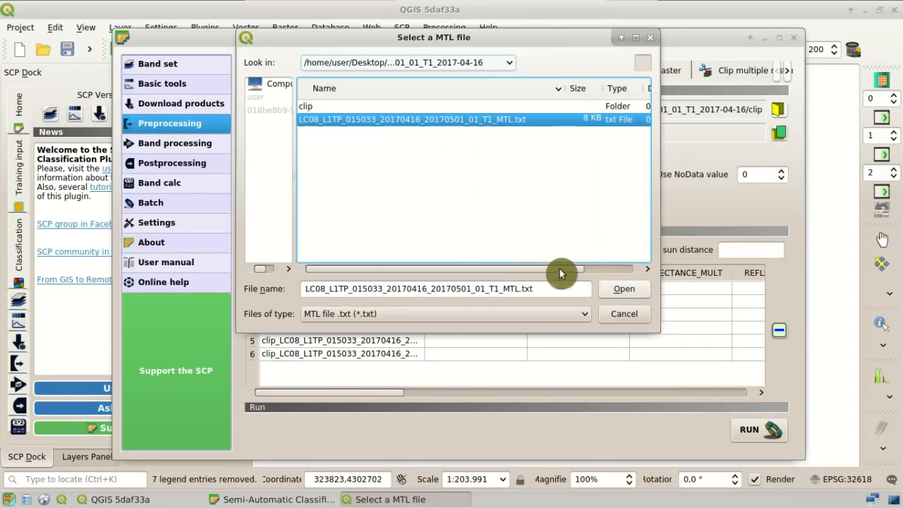
click(623, 288)
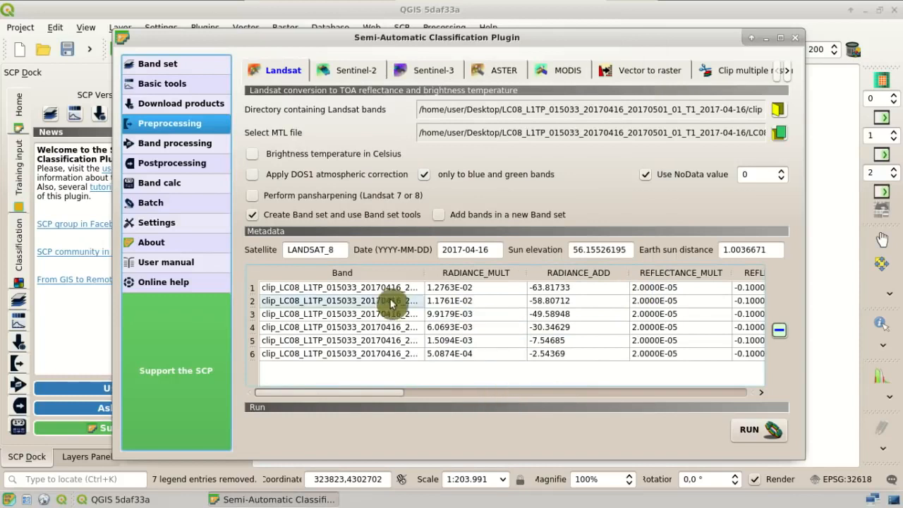
drag(422, 273, 570, 295)
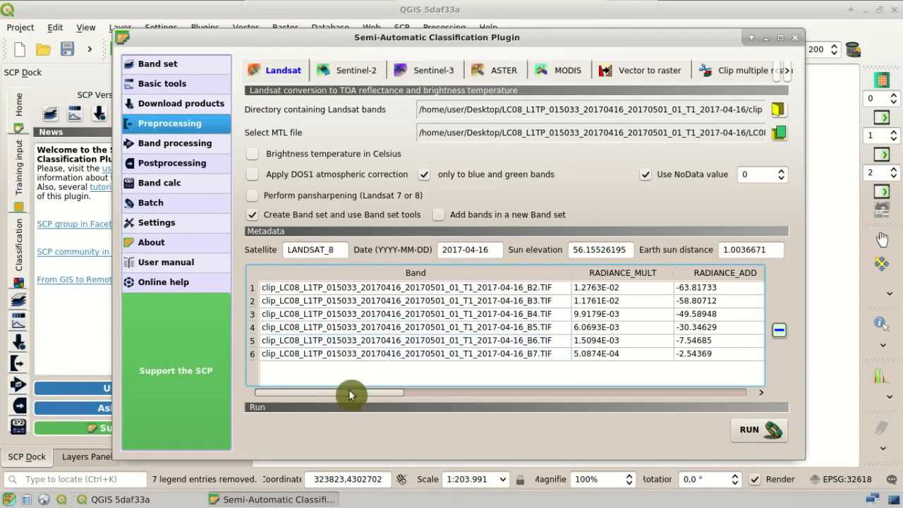
drag(346, 397, 298, 403)
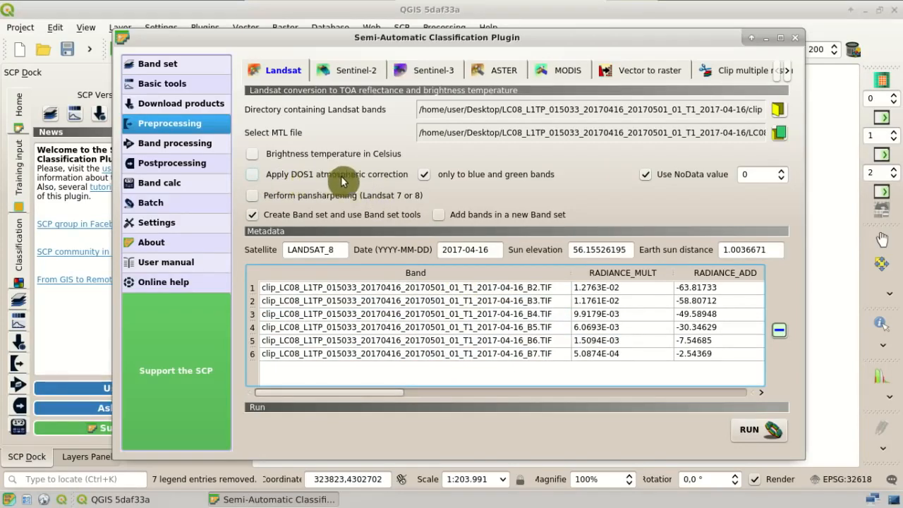
Step: Enable DOS1 atmospheric correction, turn off creating a band set, and run the Landsat conversion
click(255, 181)
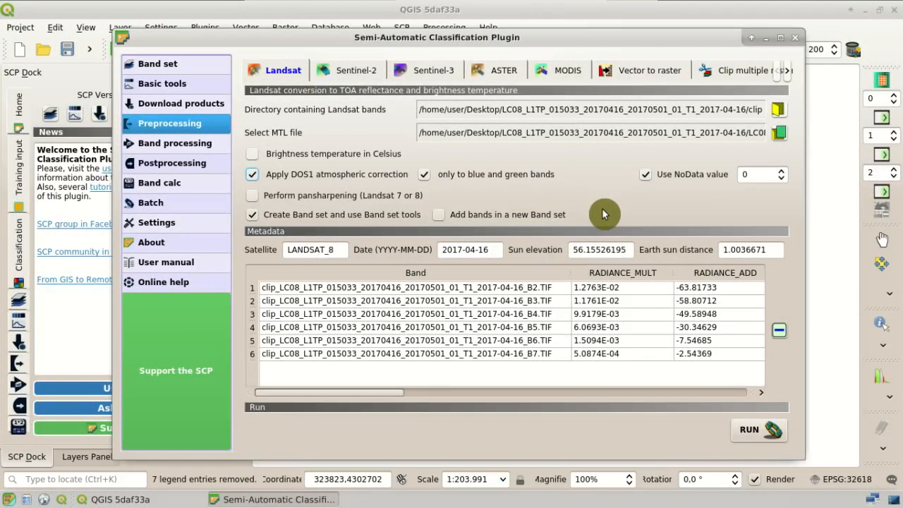
click(255, 215)
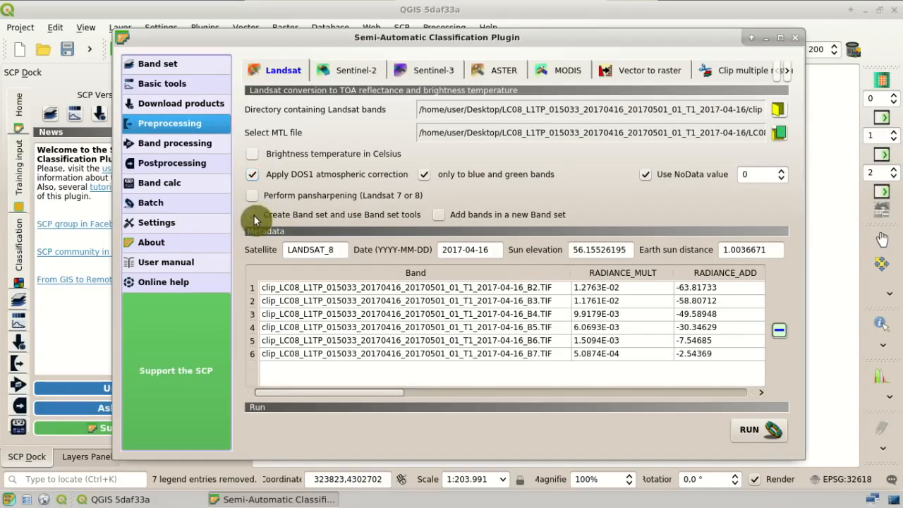
click(773, 431)
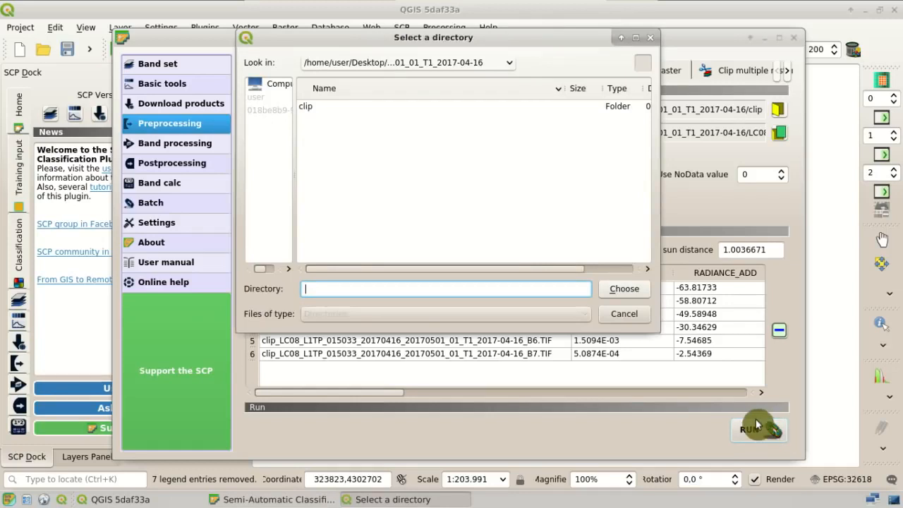
Step: Create a folder named reflectance next to the clip folder and choose it as the output directory for the conversion
right_click(418, 200)
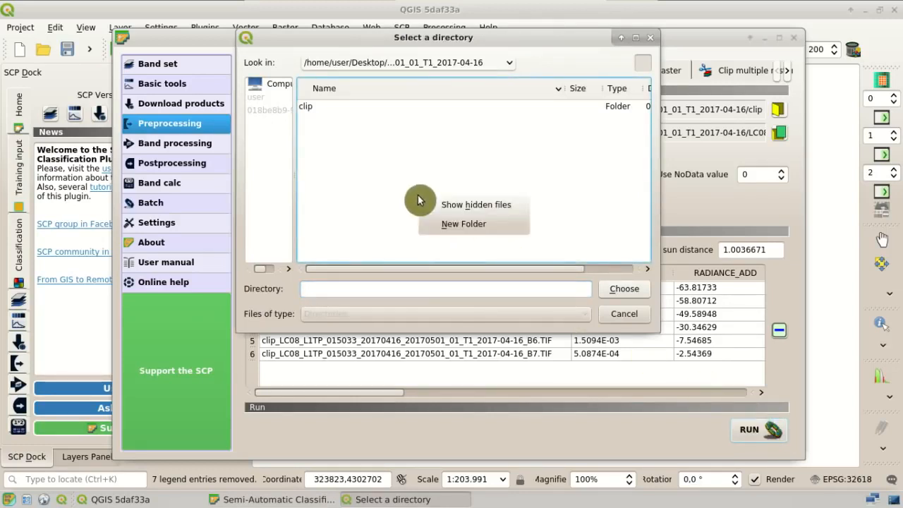
click(434, 225)
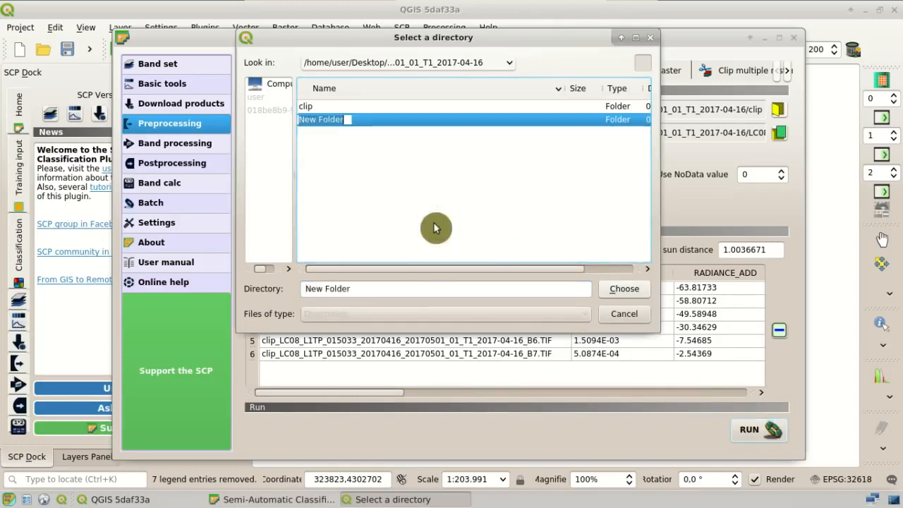
text(reflecta)
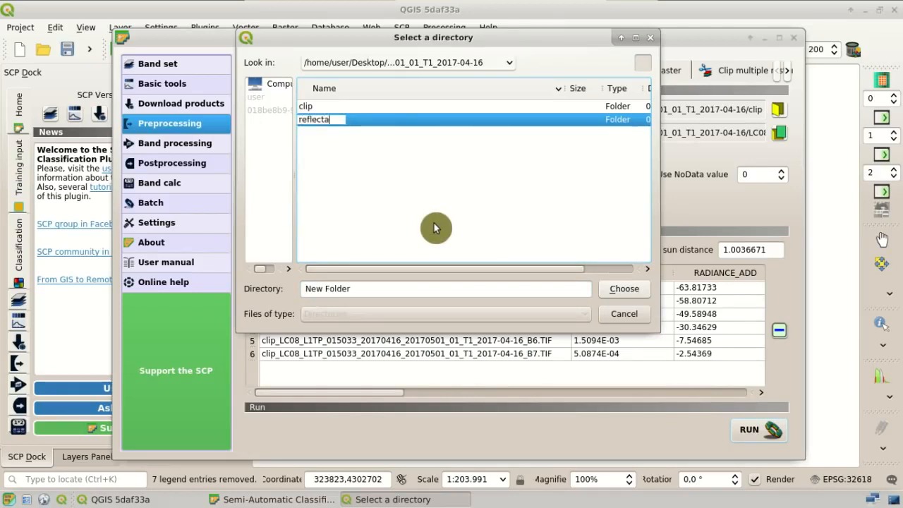
text(nce)
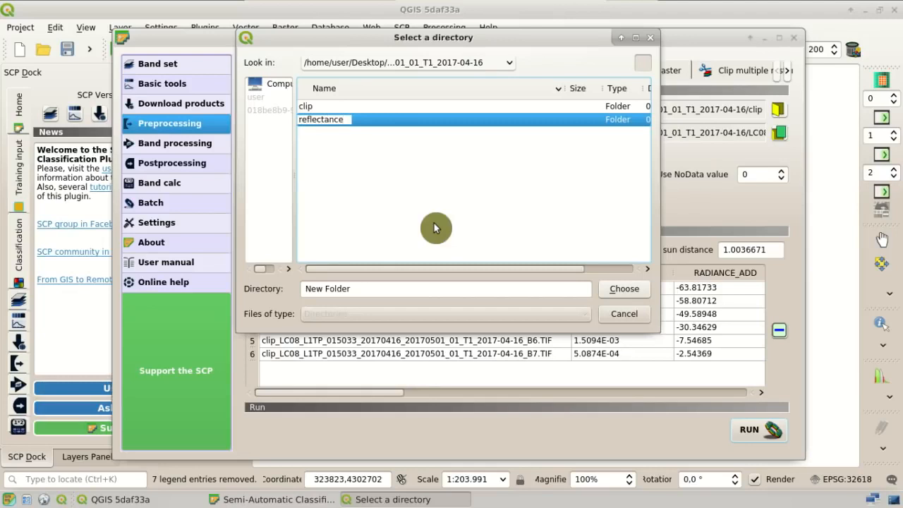
key(Return)
double_click(308, 123)
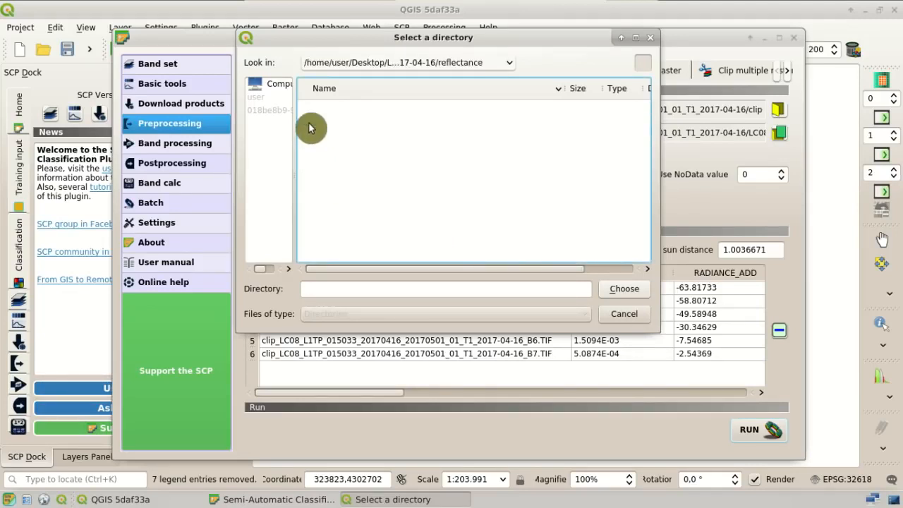
click(624, 290)
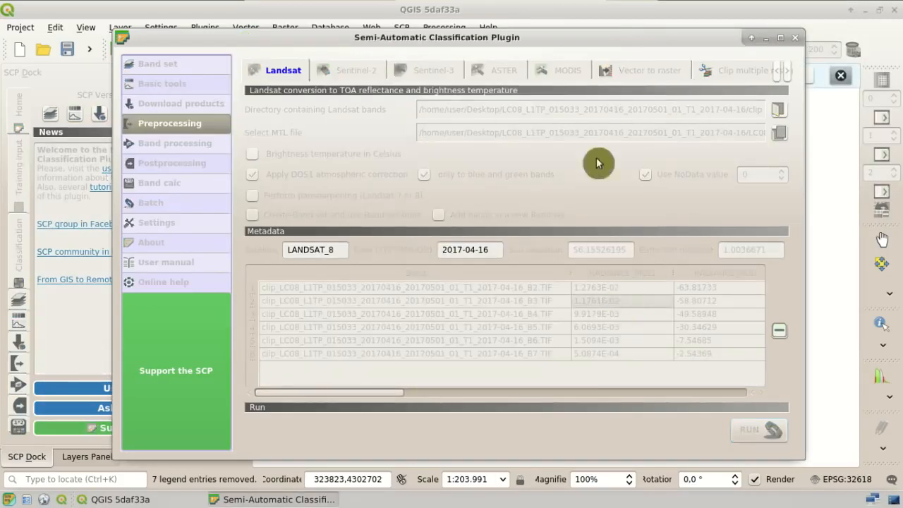
Step: Hide the RT_clip B7, B6 and B5 layers in turn to check the bands, collapse the layer tree and remove the unconverted clipped layers
click(581, 16)
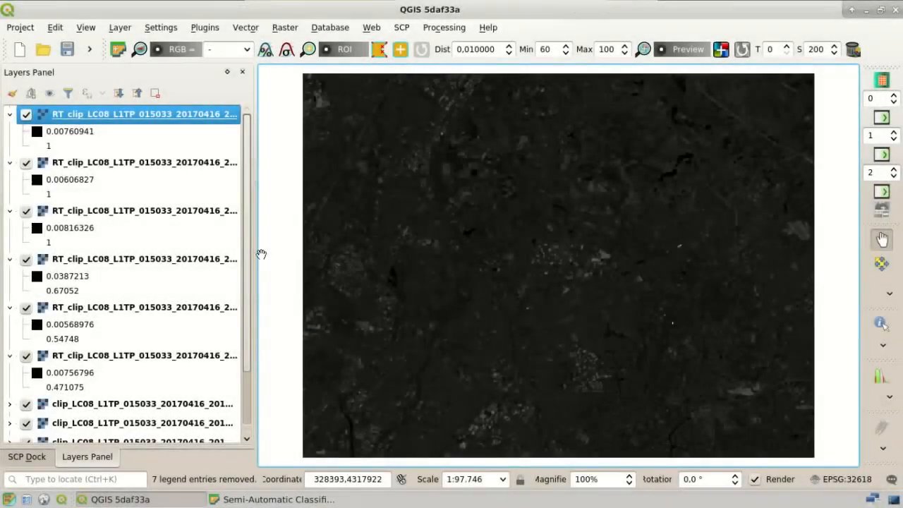
drag(254, 254, 433, 285)
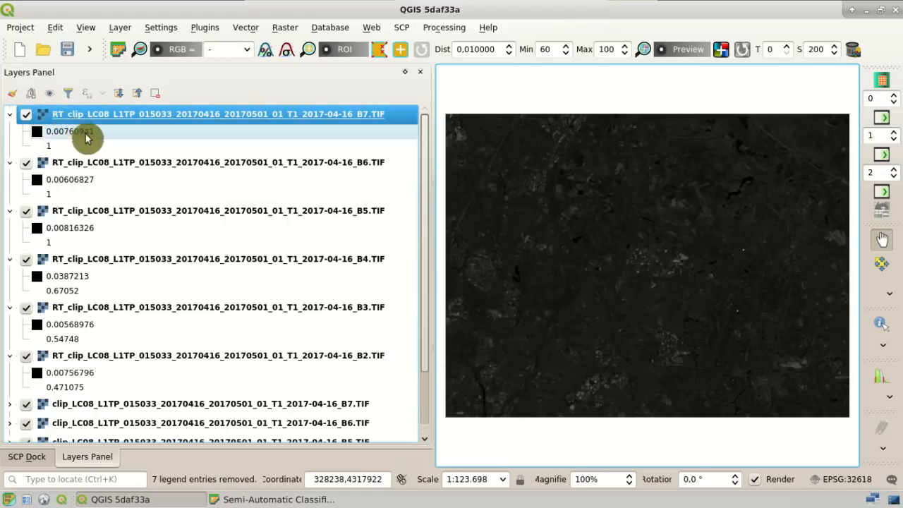
click(27, 116)
click(25, 162)
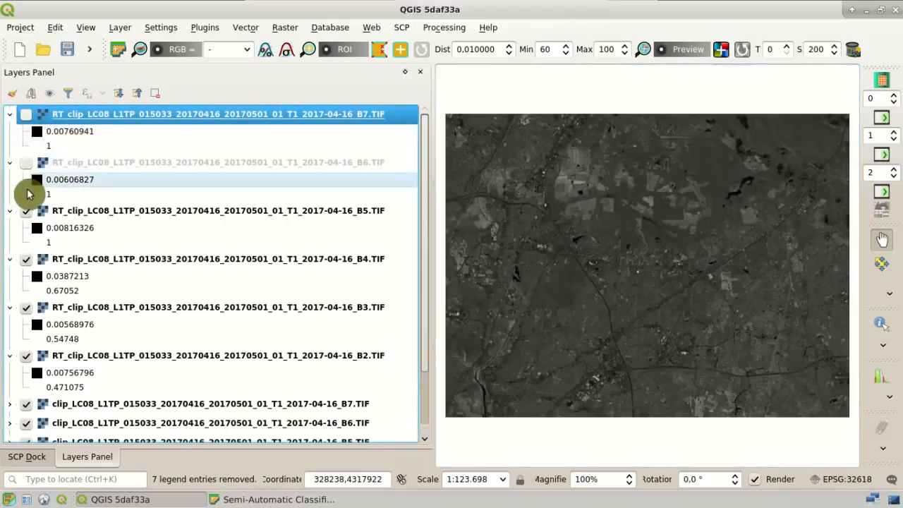
click(26, 212)
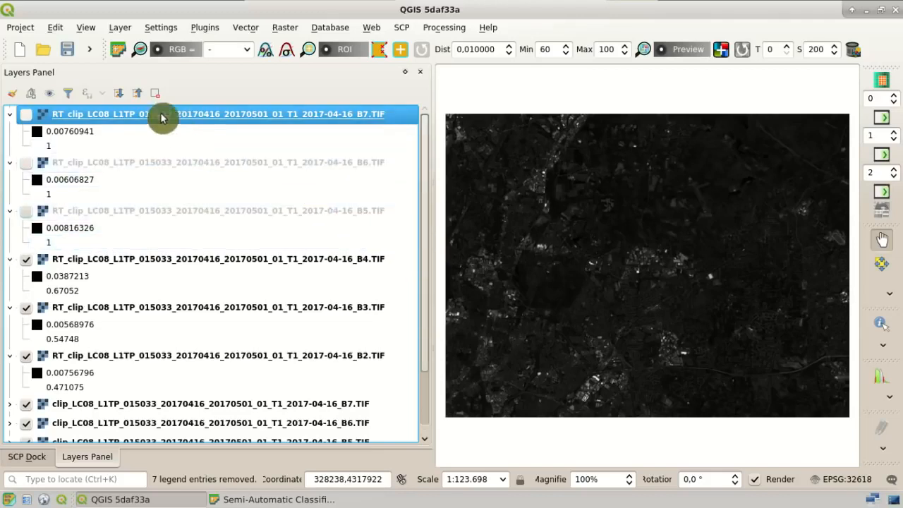
click(137, 93)
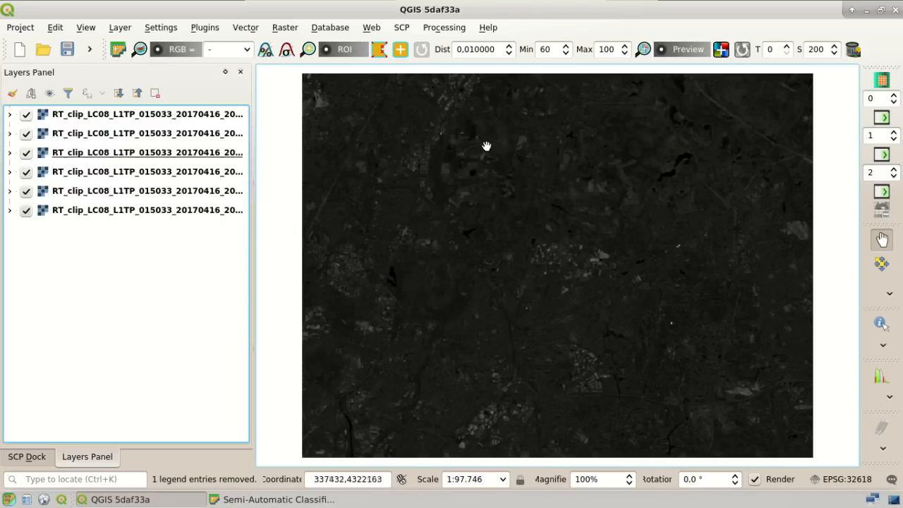
Step: Open the SCP Band set tool, refresh the single band list and select the RT_clip bands B2 to B7
click(402, 29)
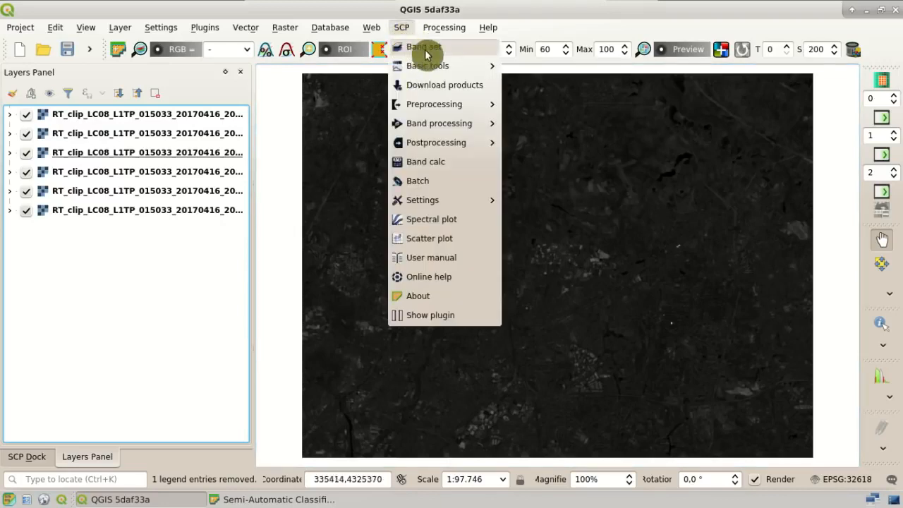
click(486, 55)
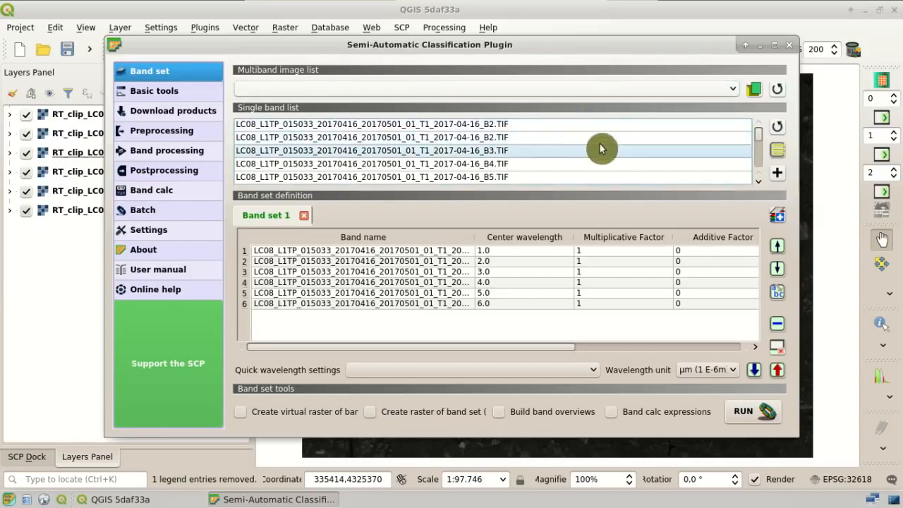
click(783, 132)
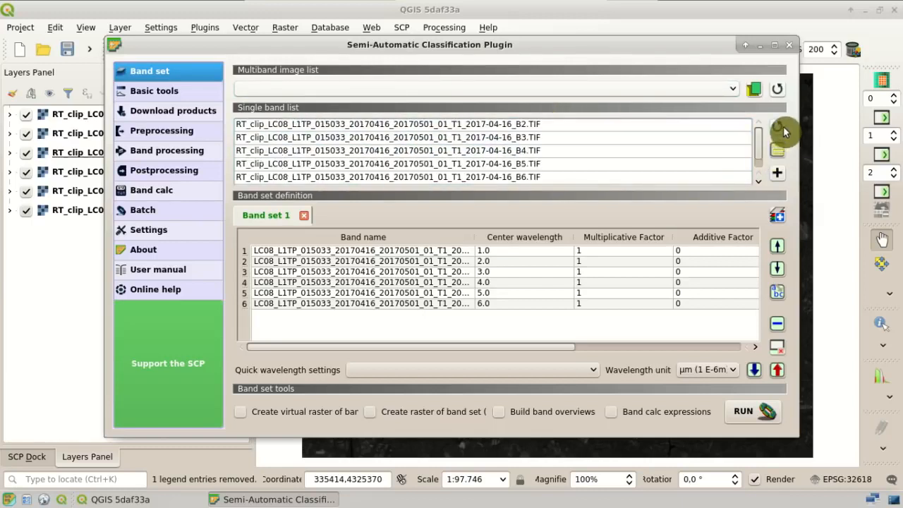
scroll(761, 172, down, 1)
scroll(763, 149, up, 1)
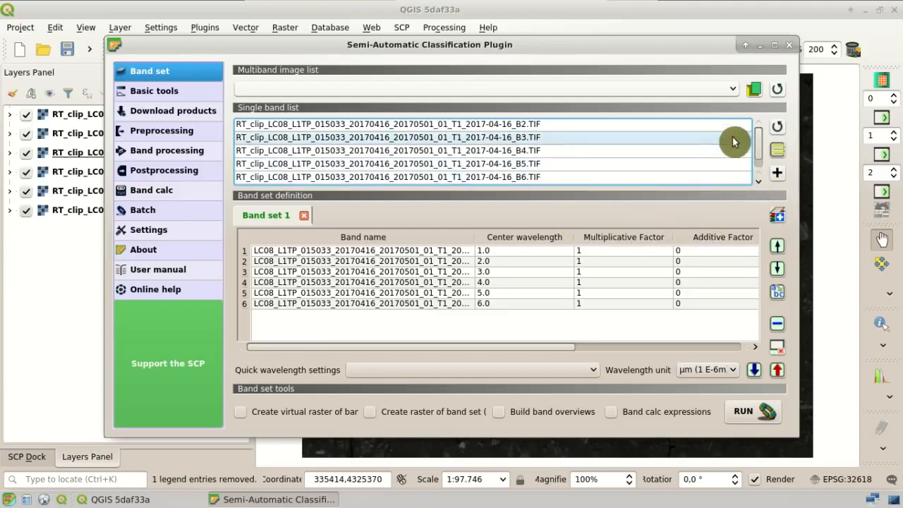
drag(749, 129, 759, 161)
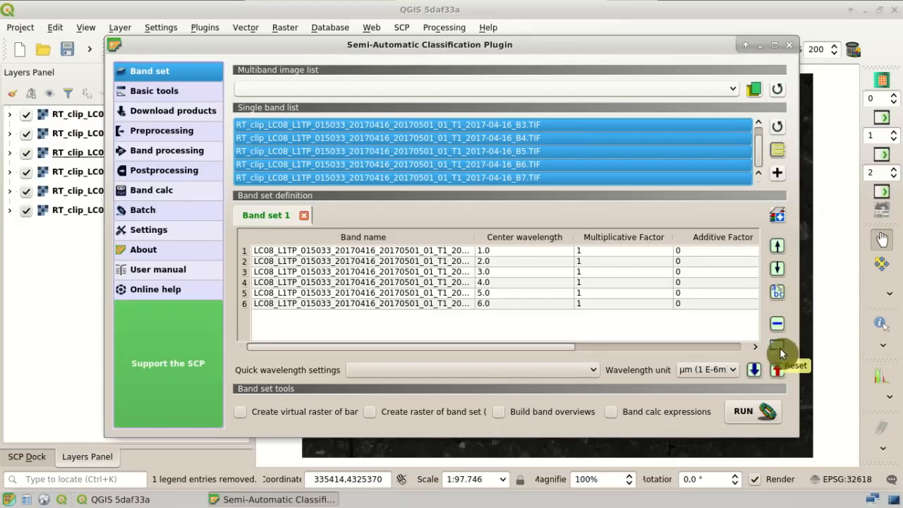
Step: Clear the old bands from Band set 1, add the selected RT_clip bands and widen the Band name column to show full names
drag(473, 237, 553, 243)
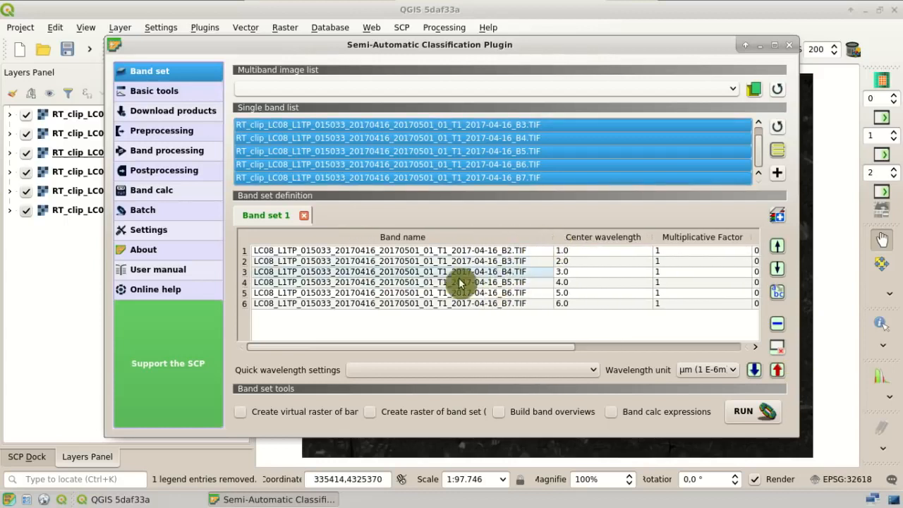
click(779, 347)
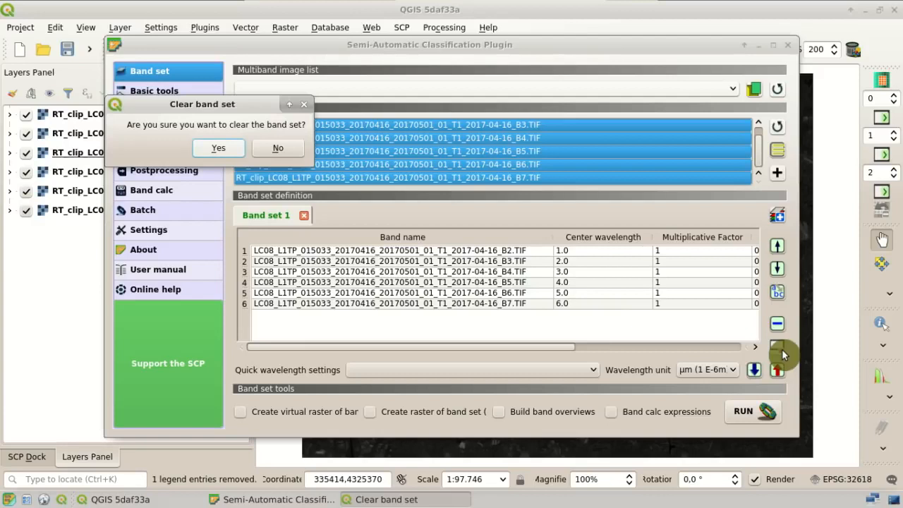
click(196, 150)
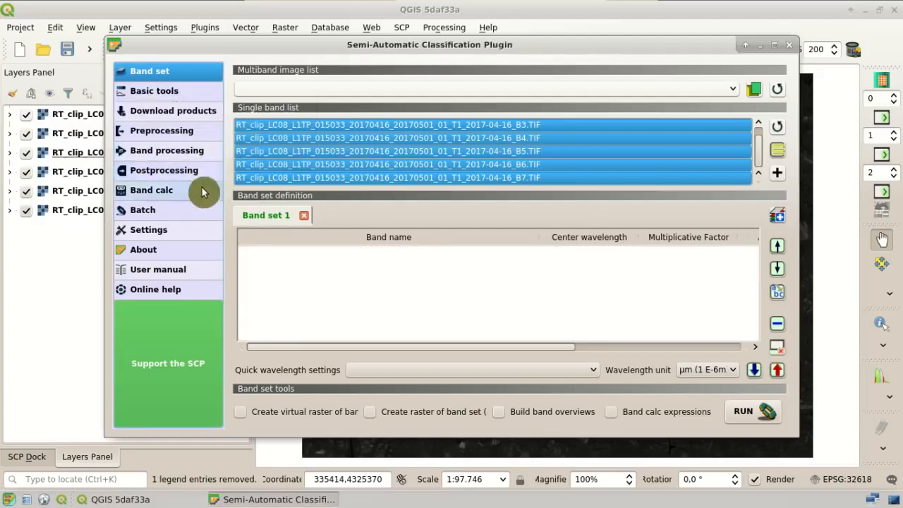
click(780, 175)
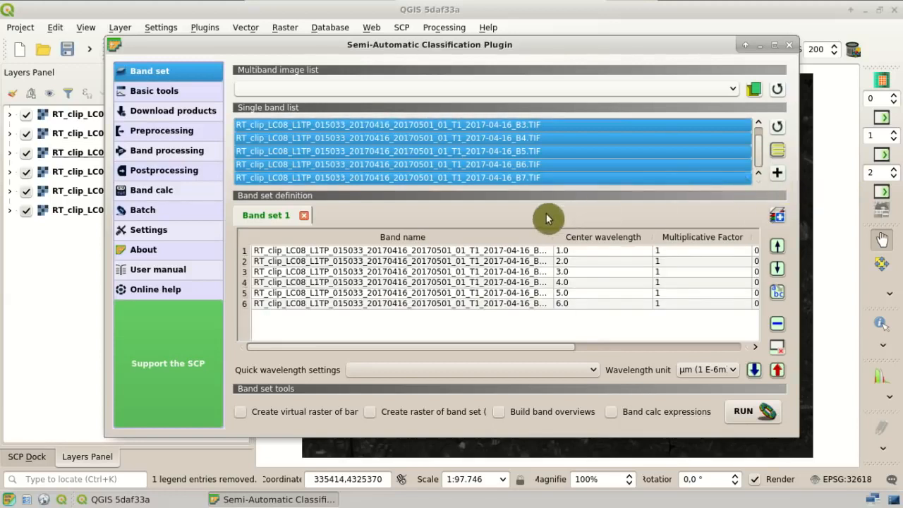
drag(555, 238, 571, 242)
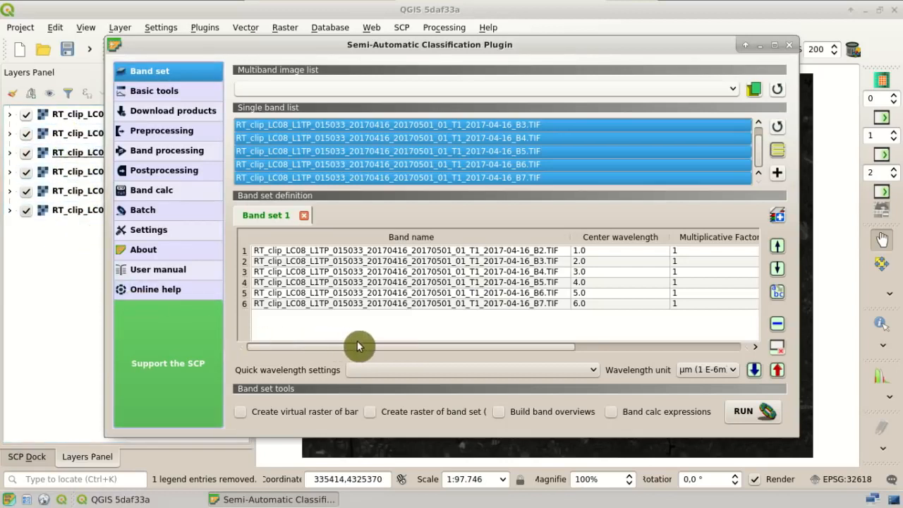
Step: Set the band set's quick wavelength settings to Landsat 8 OLI [bands 2, 3, 4, 5, 6, 7]
click(583, 371)
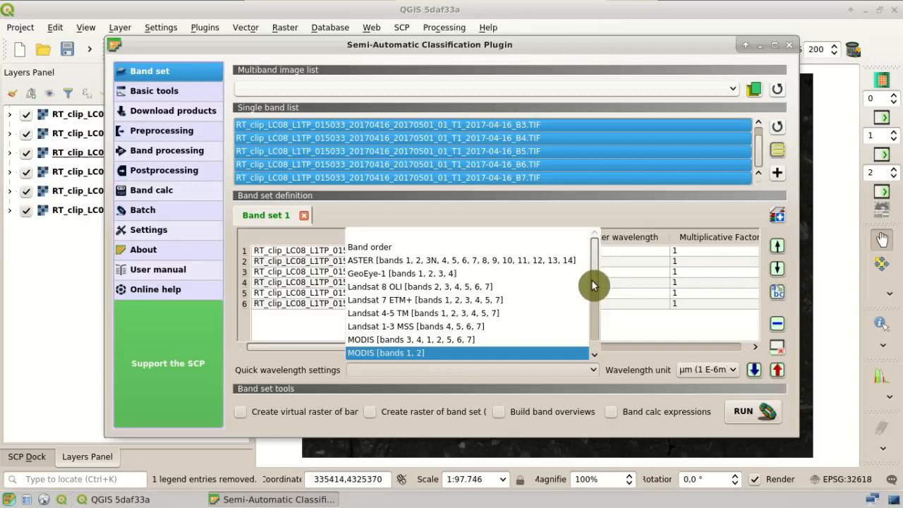
mouse_move(593, 269)
mouse_down()
mouse_move(595, 333)
mouse_move(592, 264)
mouse_move(596, 281)
mouse_up()
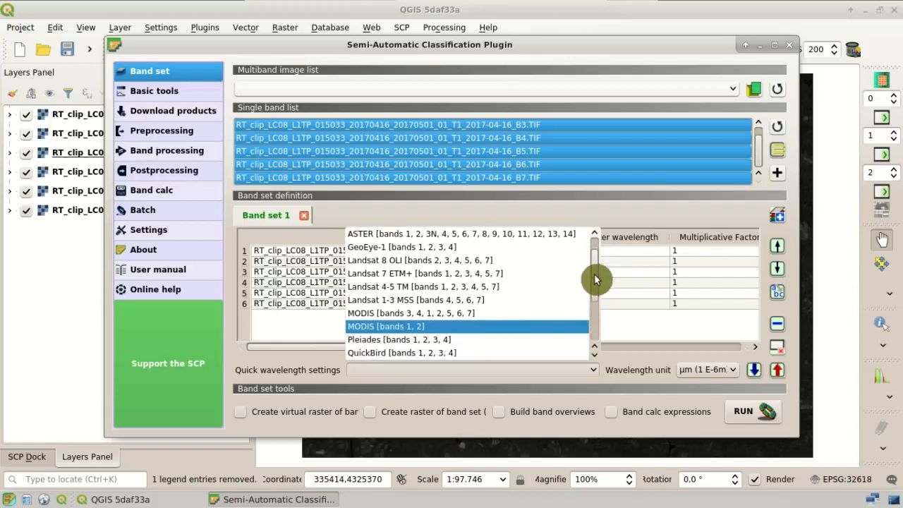
click(477, 268)
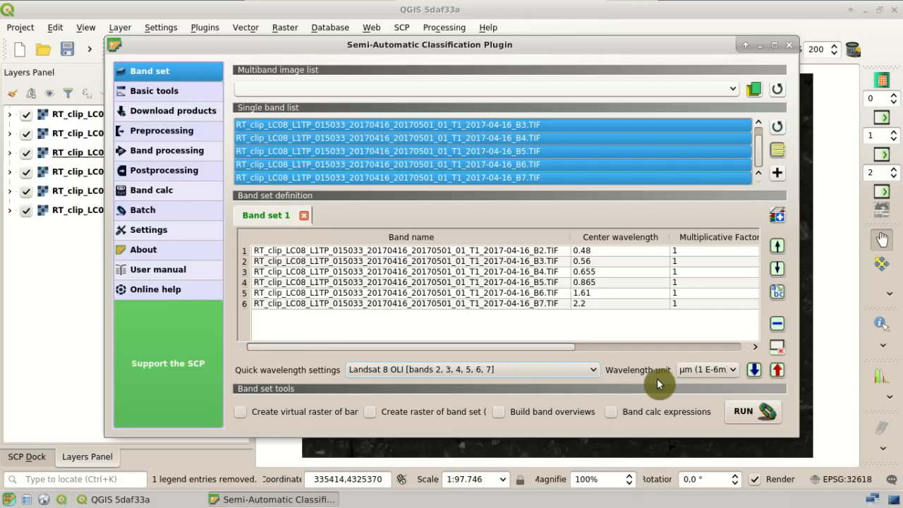
Step: Return to the main QGIS window and hide all six RT_clip reflectance layers
click(246, 21)
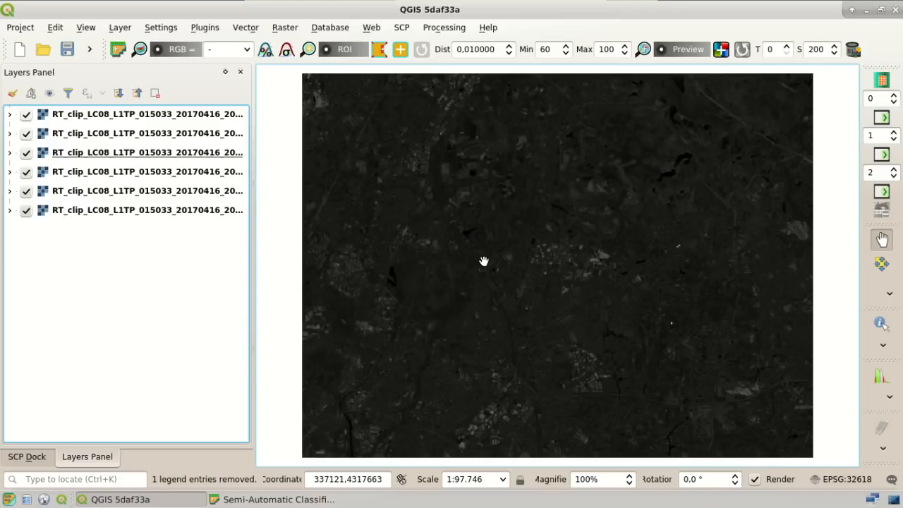
drag(156, 172, 28, 136)
click(28, 139)
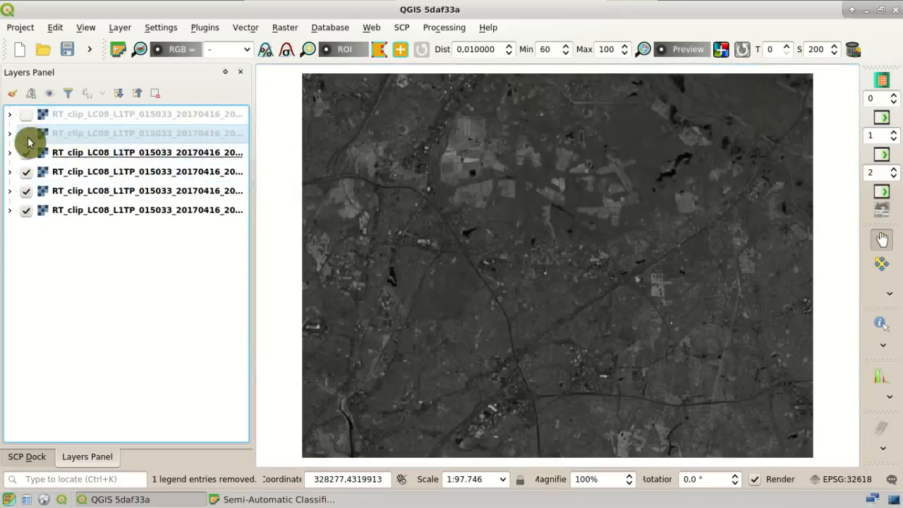
click(26, 152)
click(26, 179)
click(26, 190)
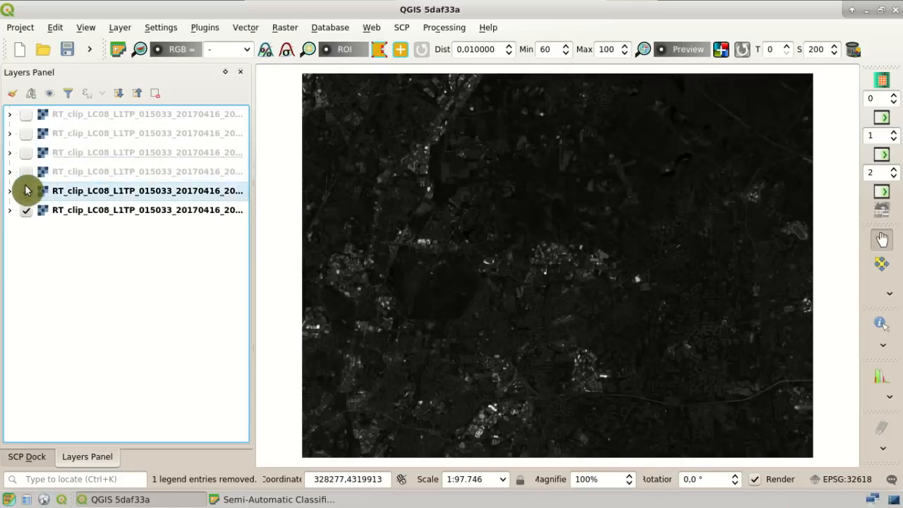
click(28, 210)
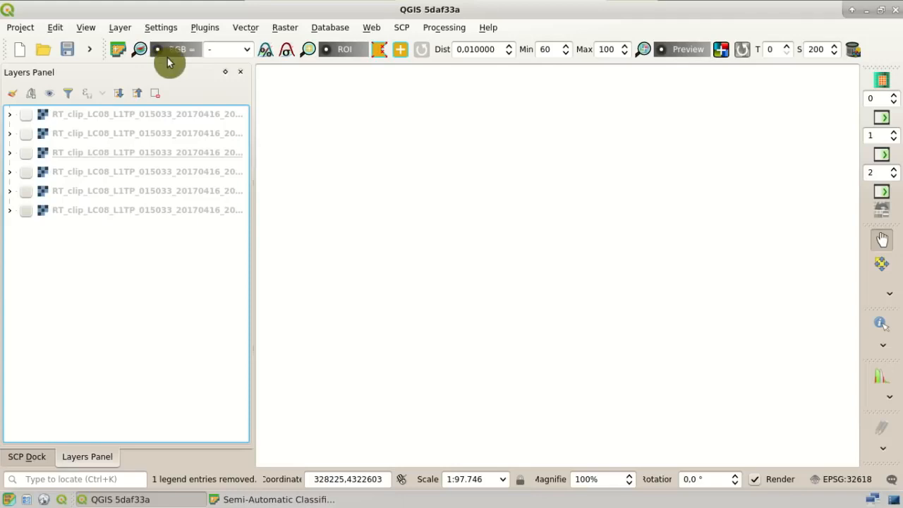
Step: Display the band set as a 3-2-1 RGB composite and move Virtual Band Set 1 above the reflectance layers
click(246, 52)
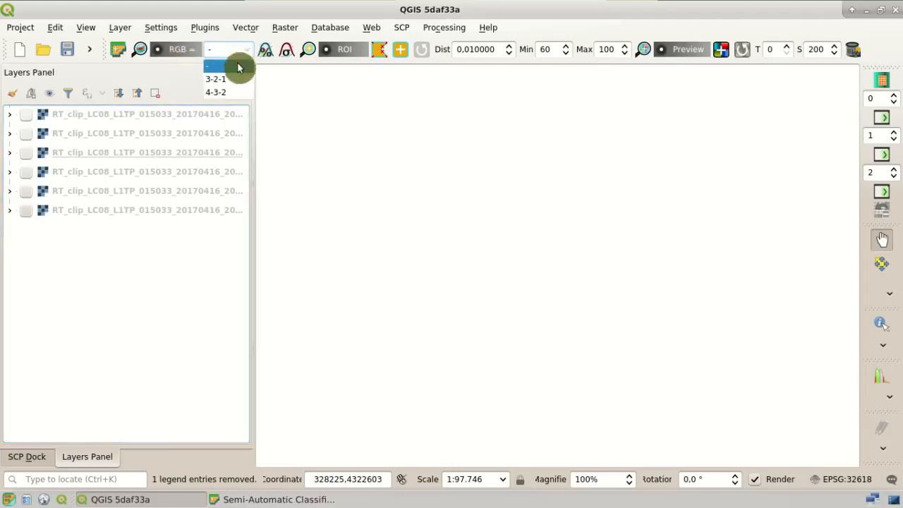
click(230, 83)
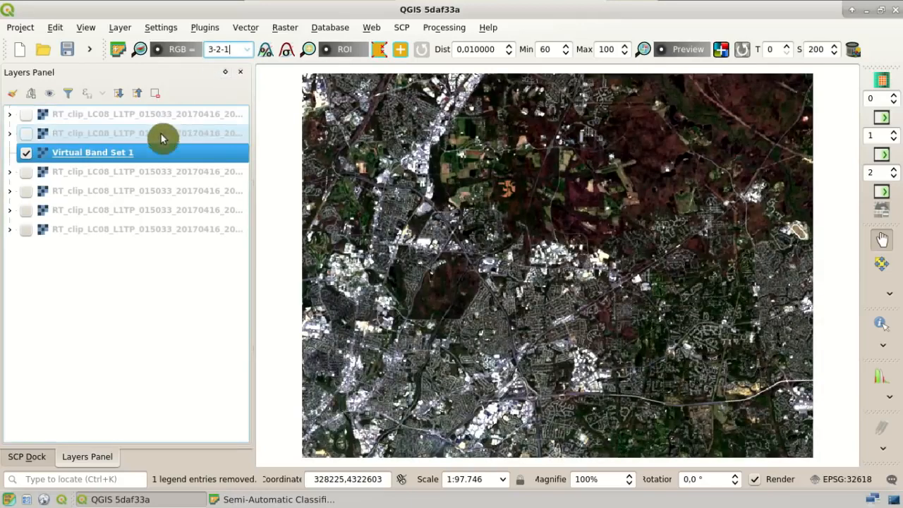
drag(132, 157, 148, 117)
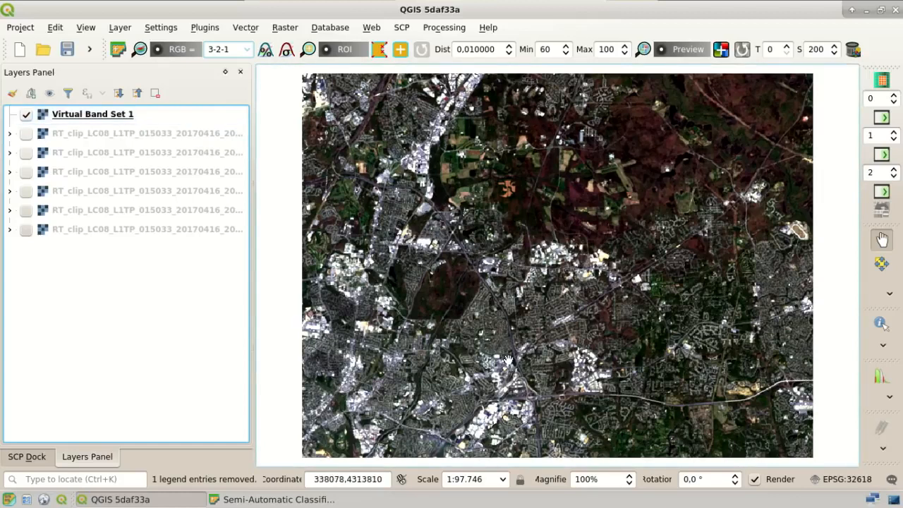
scroll(575, 377, up, 1)
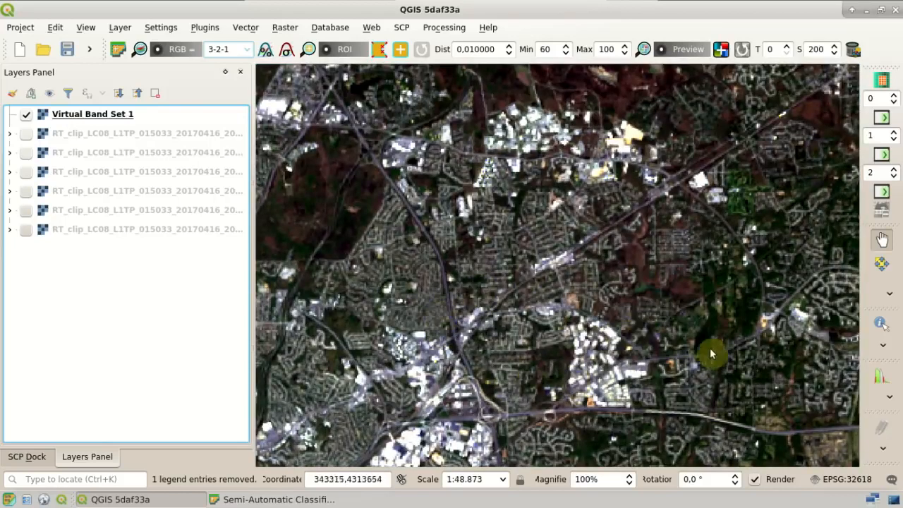
Step: Switch the Virtual Band Set 1 colour composite to the 4-3-2 band combination
click(246, 50)
click(242, 92)
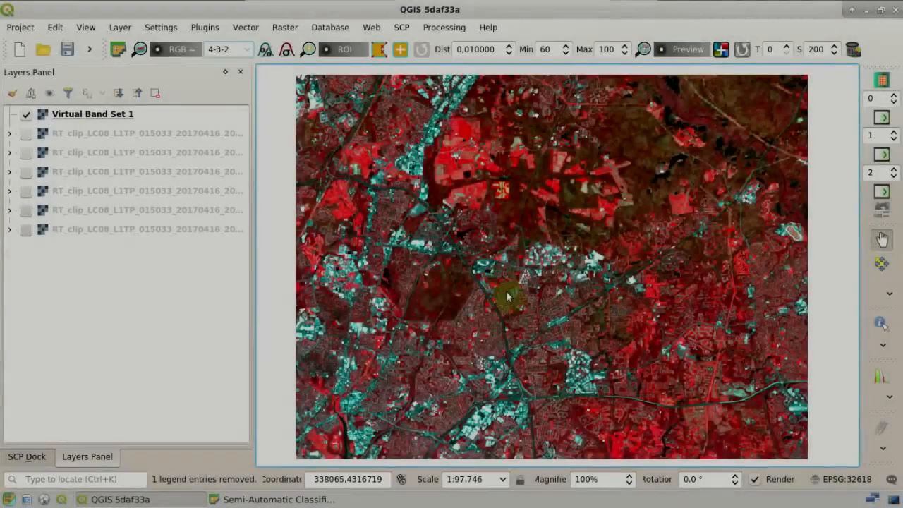
scroll(506, 296, up, 1)
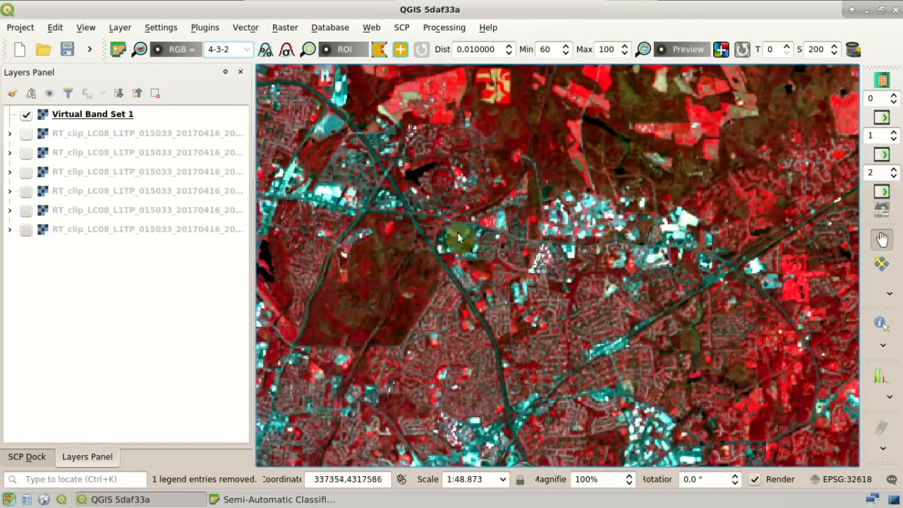
Step: Compare the local cumulative cut and standard deviation stretches on the 4-3-2 composite, finishing with the cumulative cut
click(268, 53)
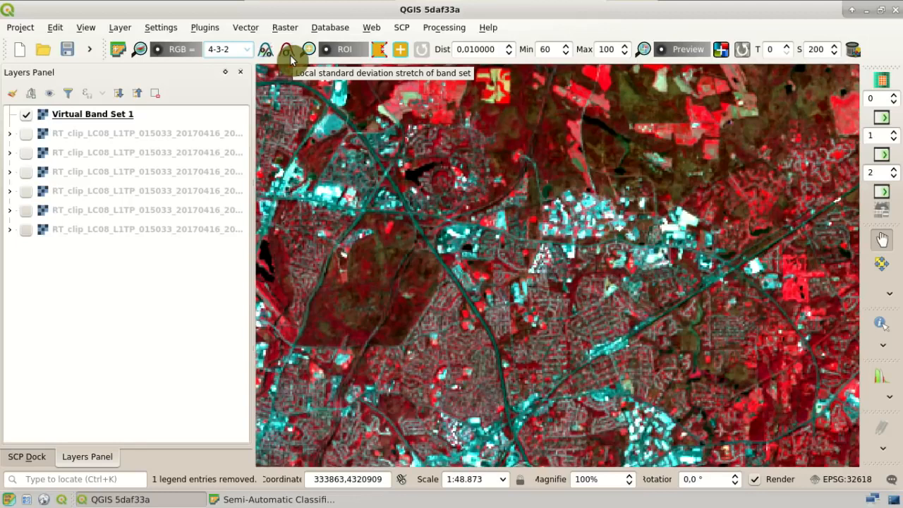
click(290, 54)
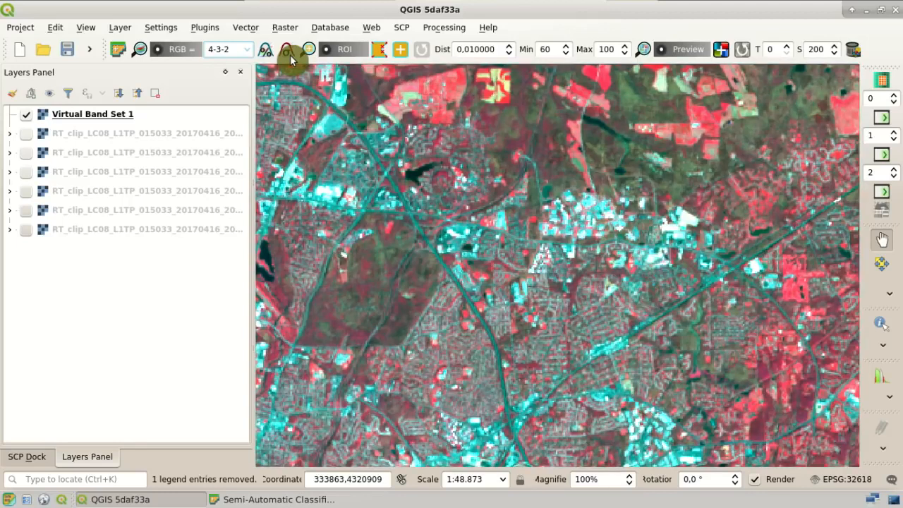
click(542, 279)
scroll(541, 277, down, 1)
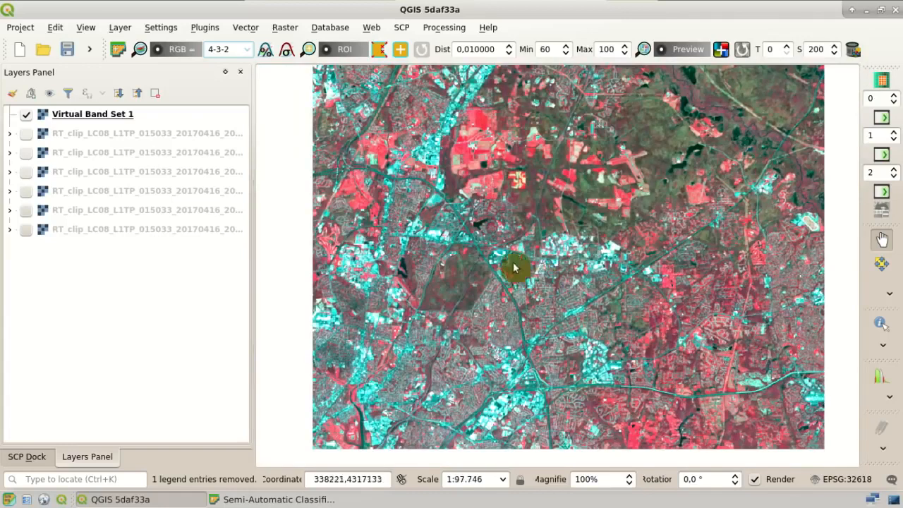
click(270, 55)
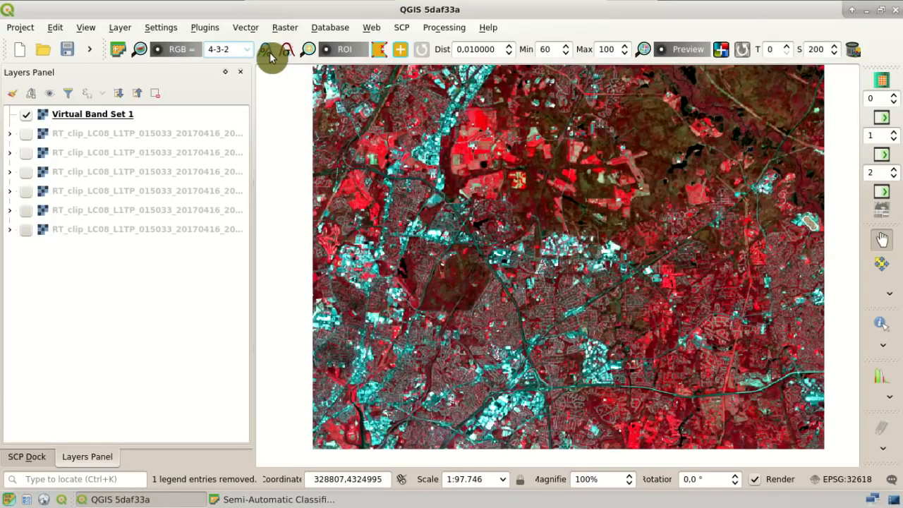
Step: Compare the land cover by switching the composite to 3-2-1 and back to 4-3-2
click(247, 51)
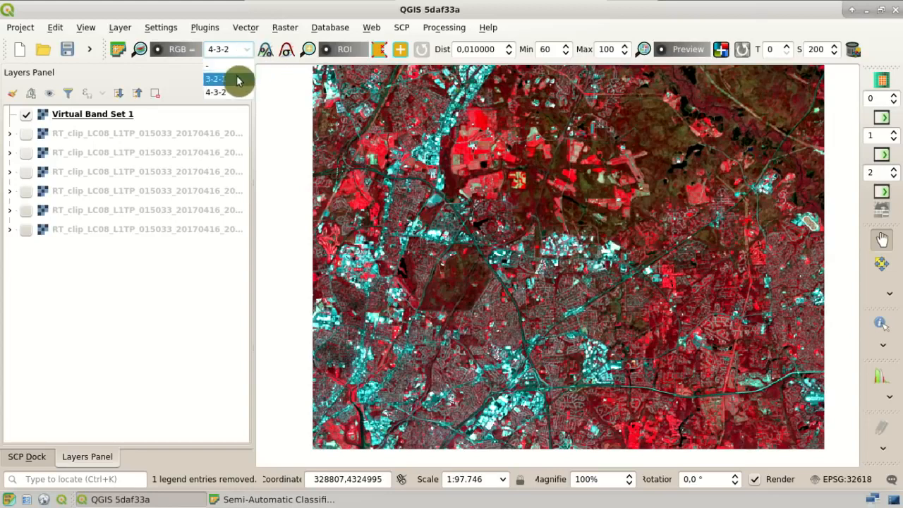
click(216, 79)
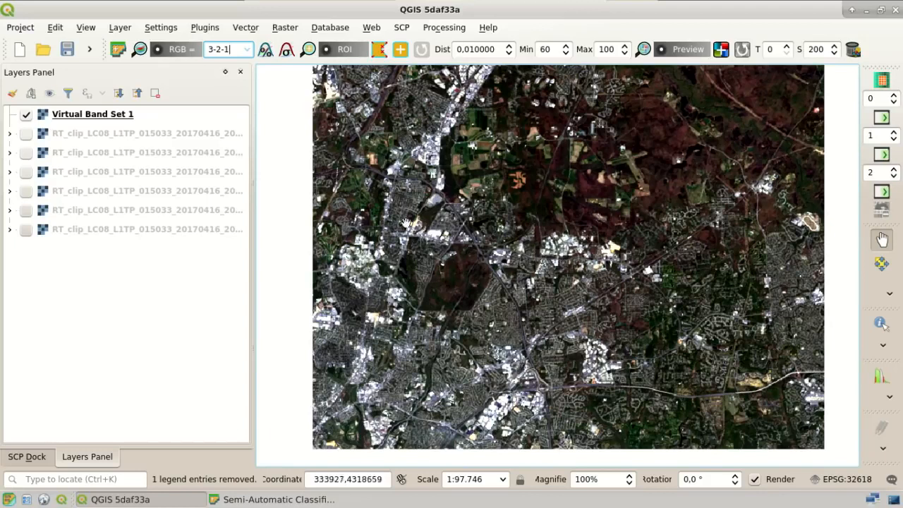
click(247, 50)
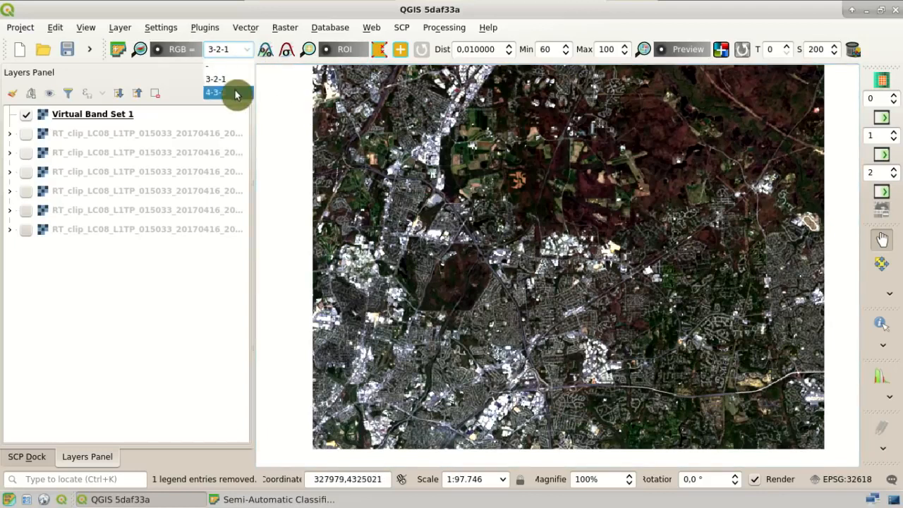
click(226, 92)
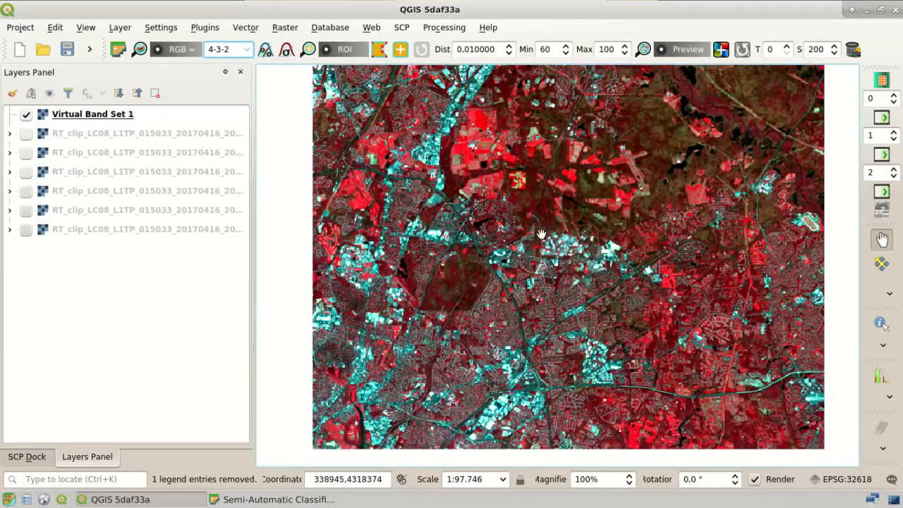
scroll(540, 234, up, 1)
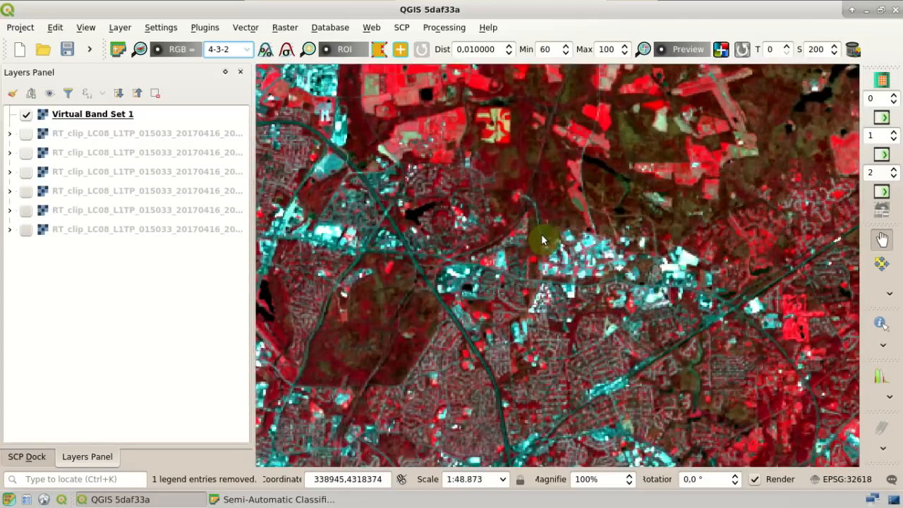
scroll(540, 240, up, 1)
scroll(541, 239, down, 1)
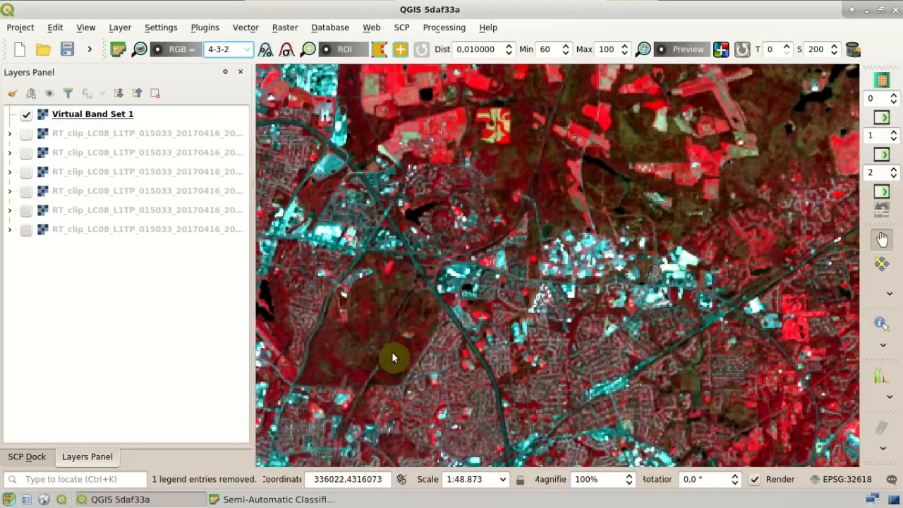
Step: Create a new SCP training input file named training in the scene folder
click(27, 457)
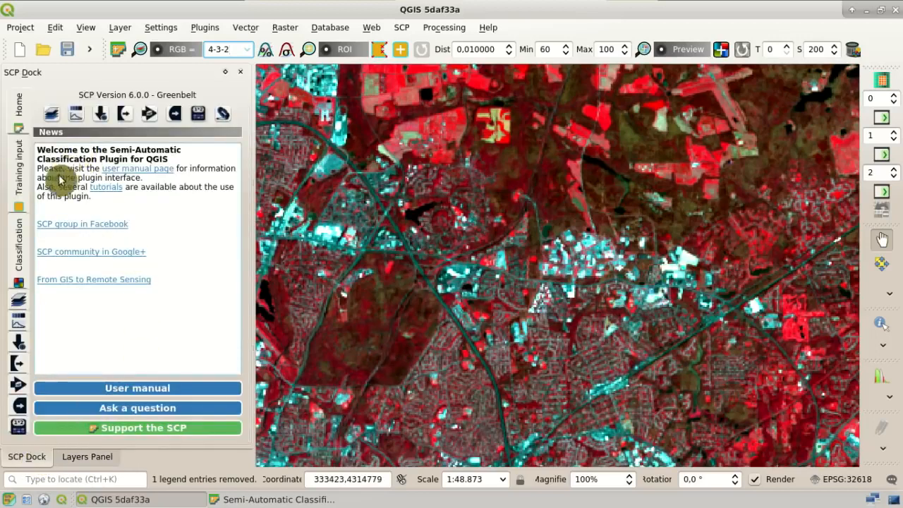
click(20, 159)
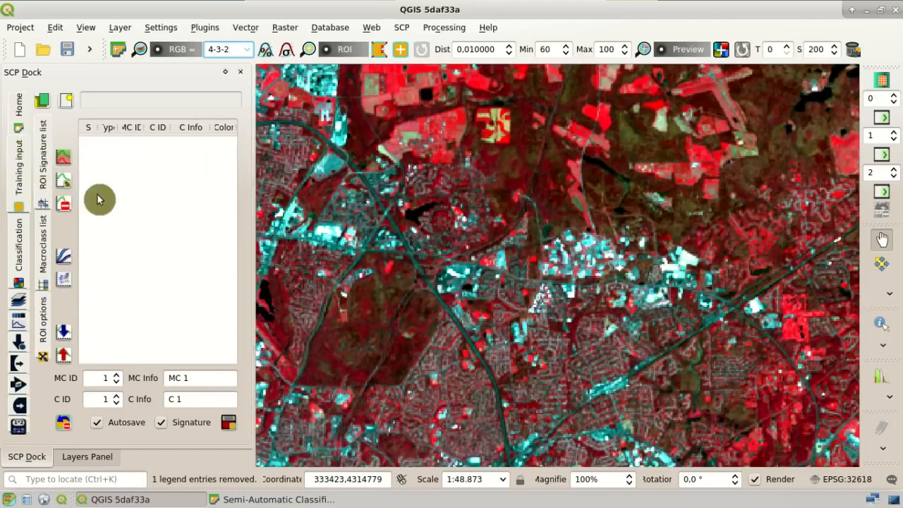
click(68, 103)
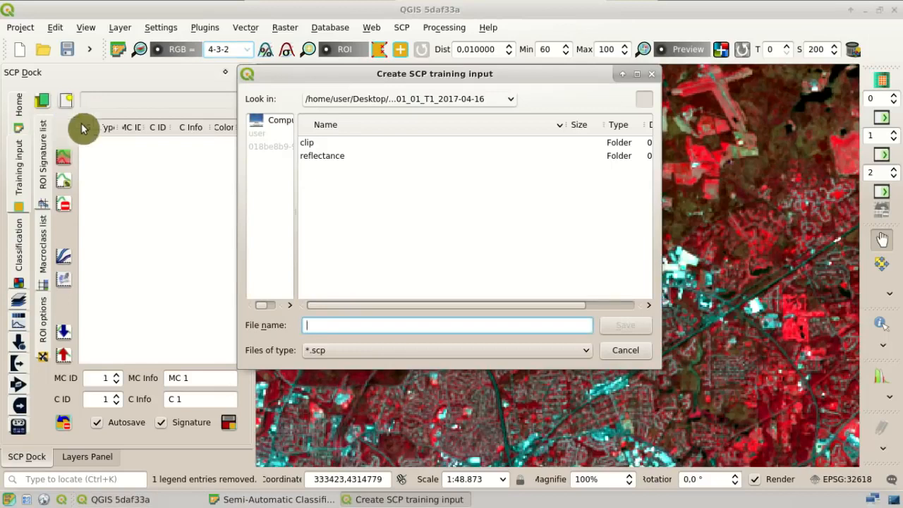
text(training)
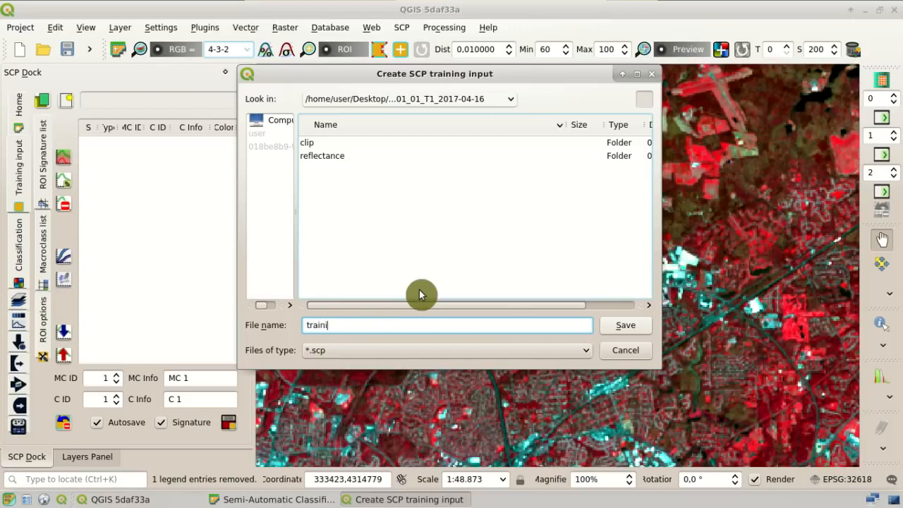
click(613, 331)
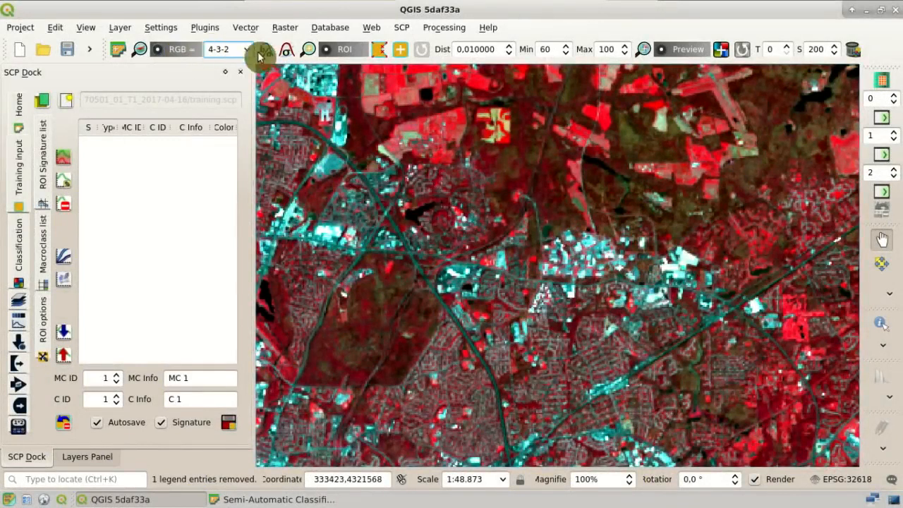
Step: Apply the local cumulative cut stretch to the close-up view of the dark lake beside the highway junction
click(388, 54)
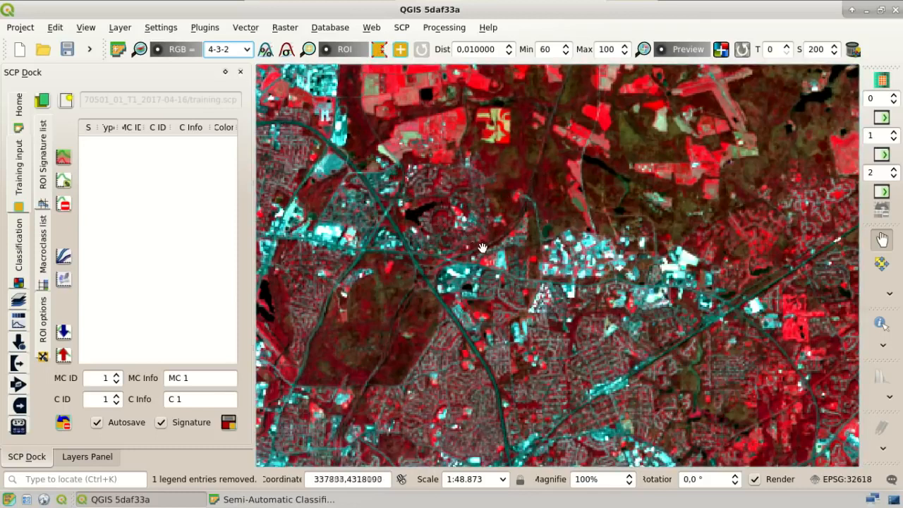
scroll(406, 207, up, 1)
scroll(407, 205, up, 1)
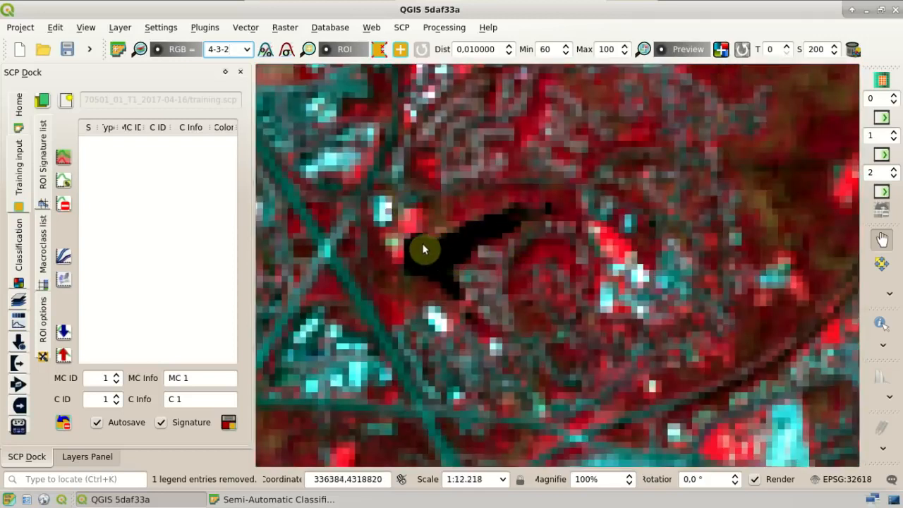
click(267, 53)
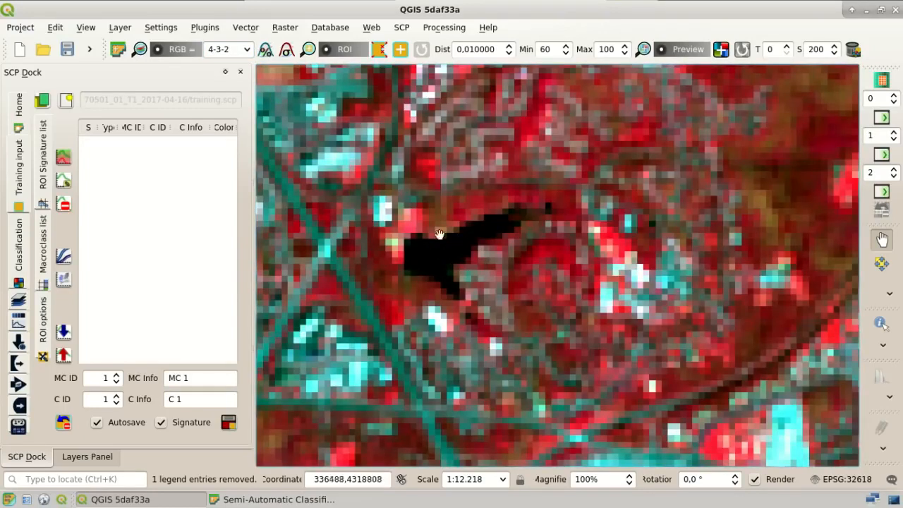
Step: Draw a manual ROI polygon inside the dark lake
click(376, 50)
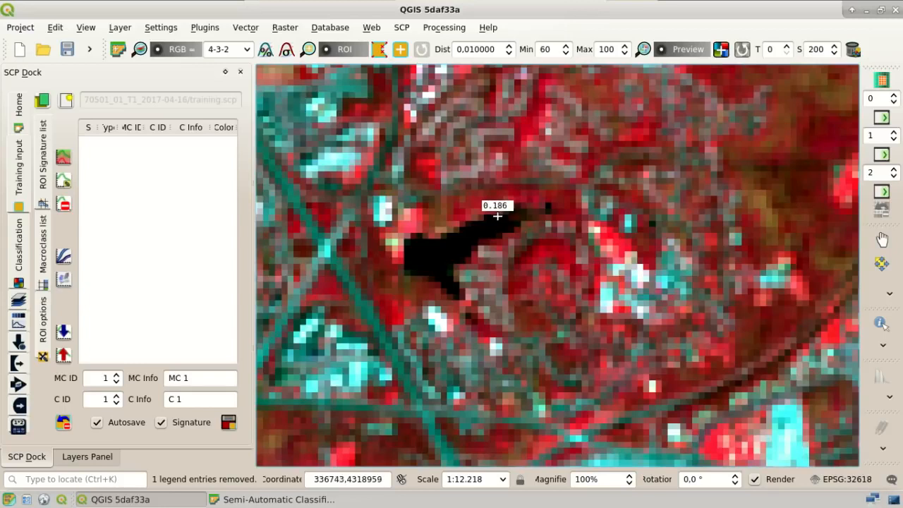
click(489, 238)
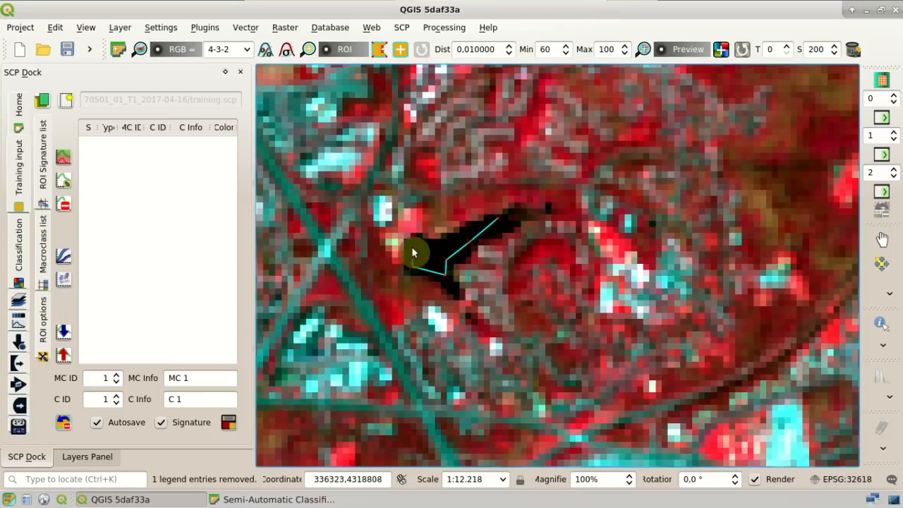
click(436, 240)
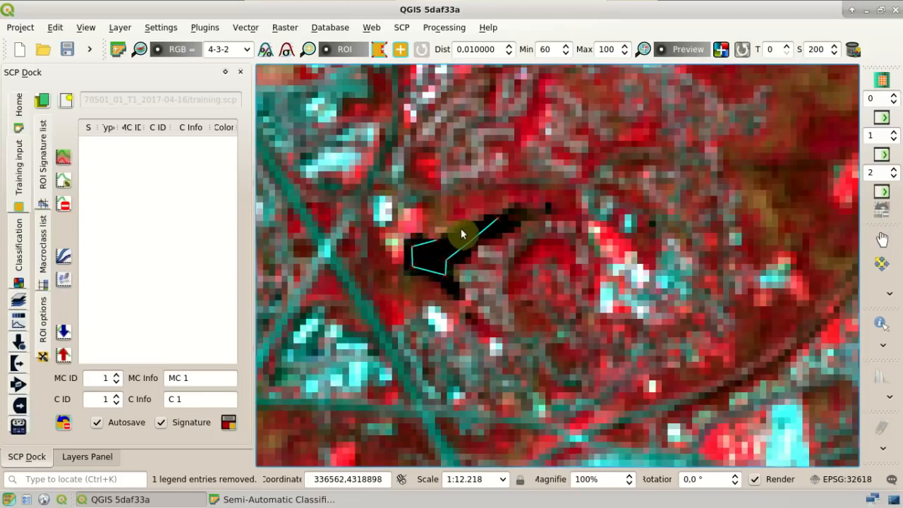
right_click(462, 233)
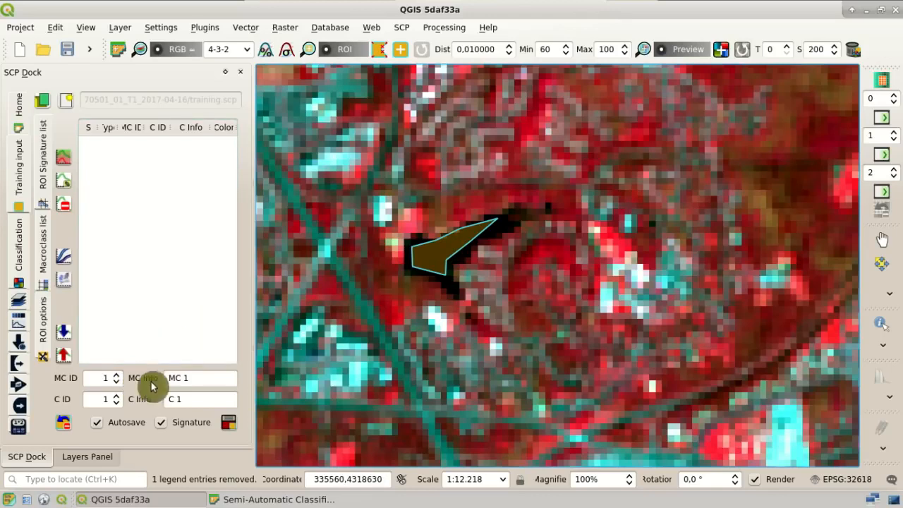
Step: Label the lake ROI with macroclass Water and class Lake, and save it with its spectral signature to the training input
drag(222, 384, 147, 383)
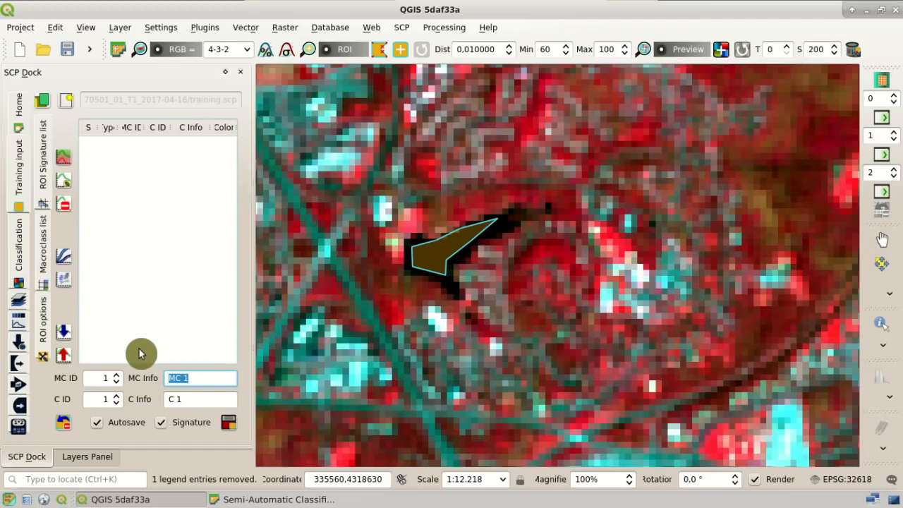
text(Water)
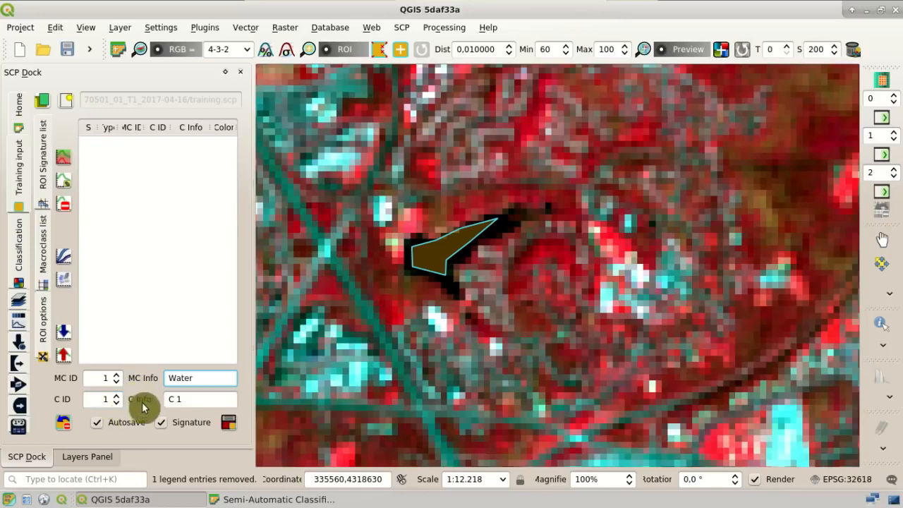
drag(204, 400, 145, 403)
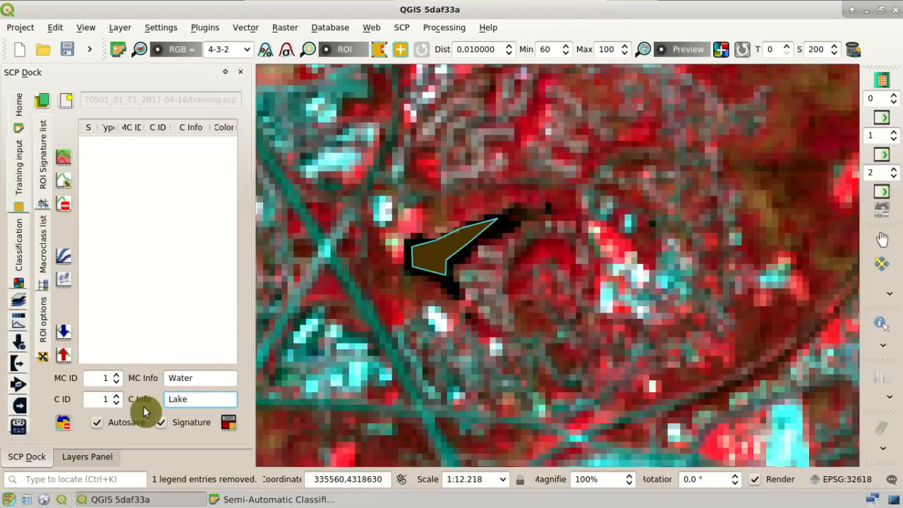
click(230, 421)
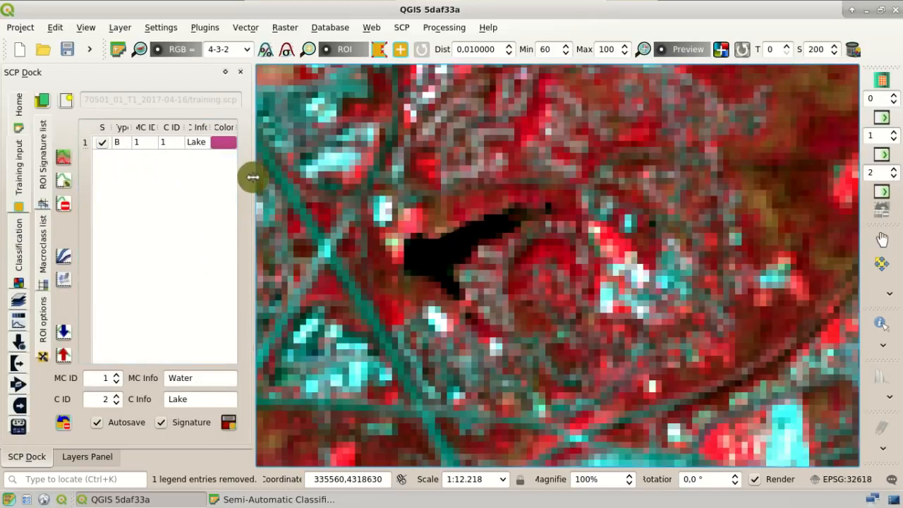
Step: Widen the SCP Dock and the MC ID column, and review the saved entry in the signature and macroclass lists
drag(253, 177, 279, 180)
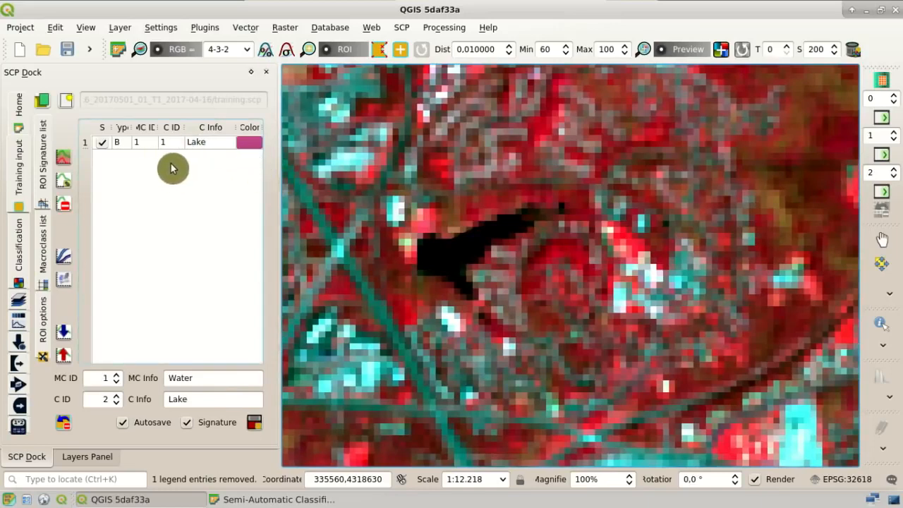
click(199, 146)
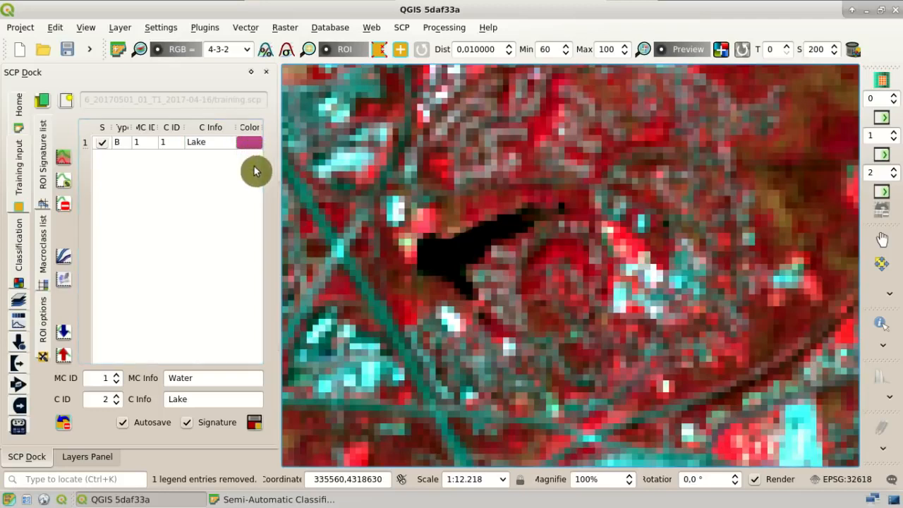
click(43, 246)
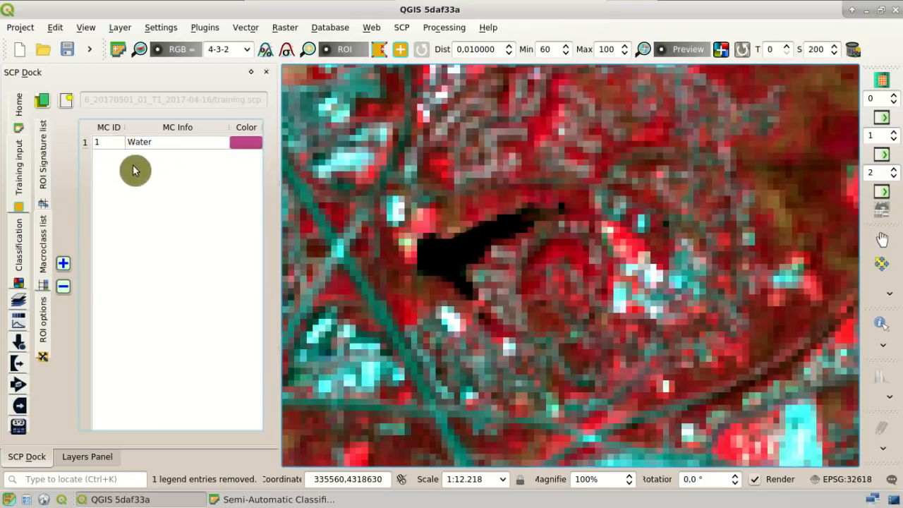
click(44, 169)
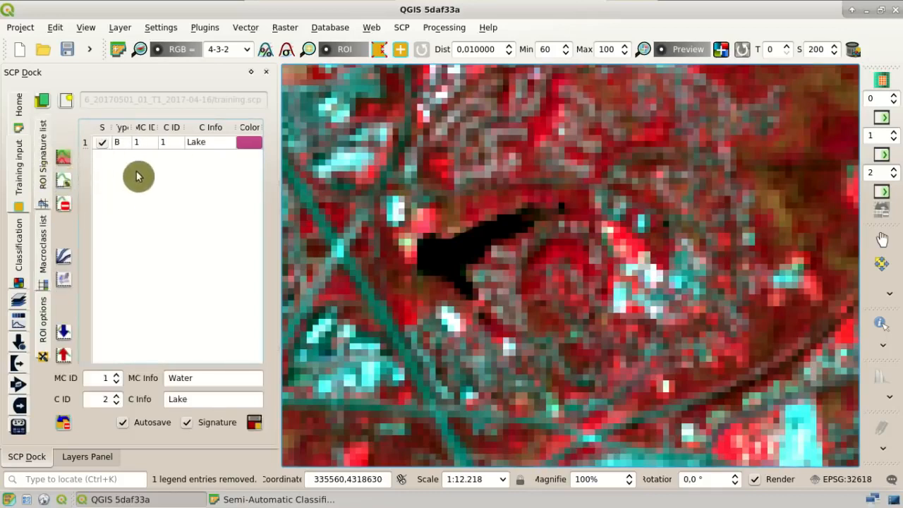
drag(157, 132, 166, 134)
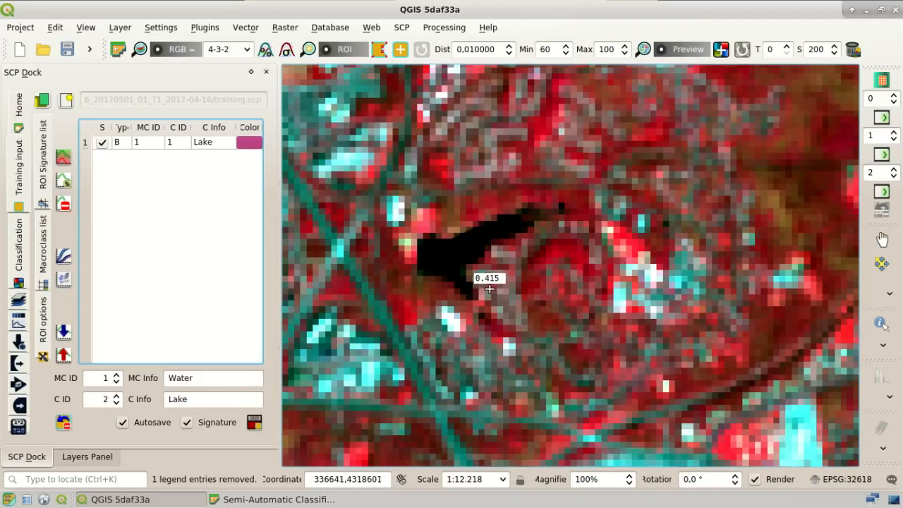
Step: Activate the region-growing ROI pointer for the bright cyan built-up area north of the southern highway
click(517, 277)
scroll(517, 277, down, 1)
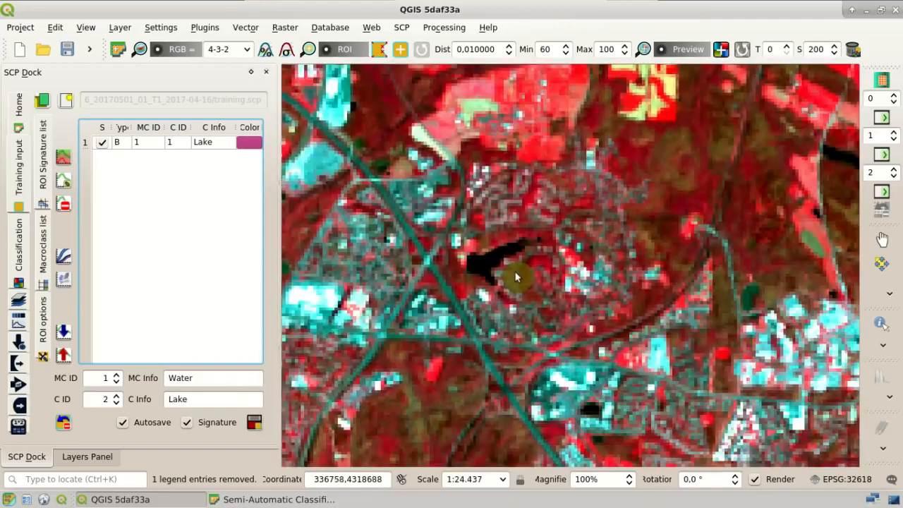
scroll(517, 278, down, 1)
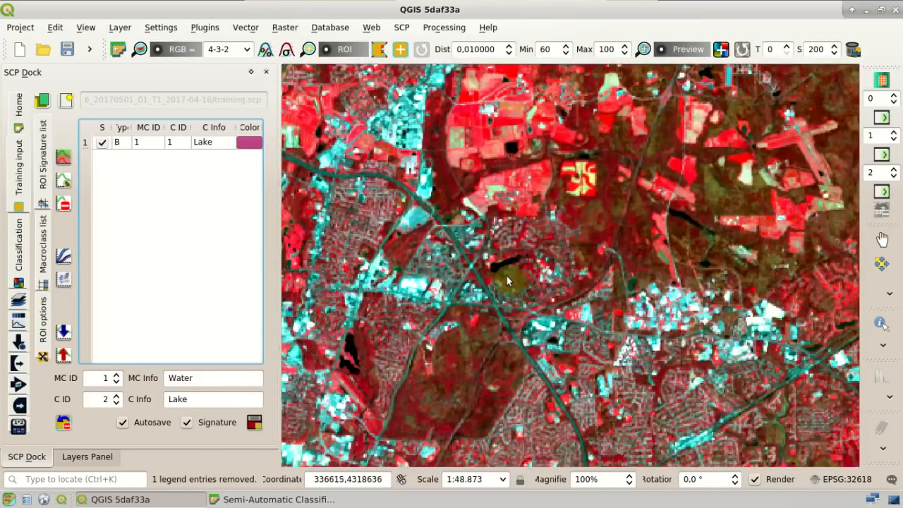
scroll(503, 288, down, 1)
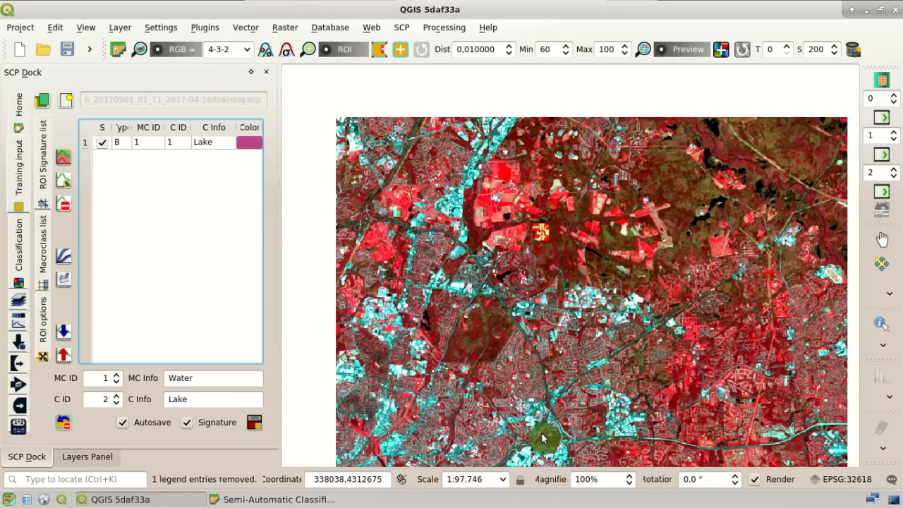
scroll(540, 438, up, 2)
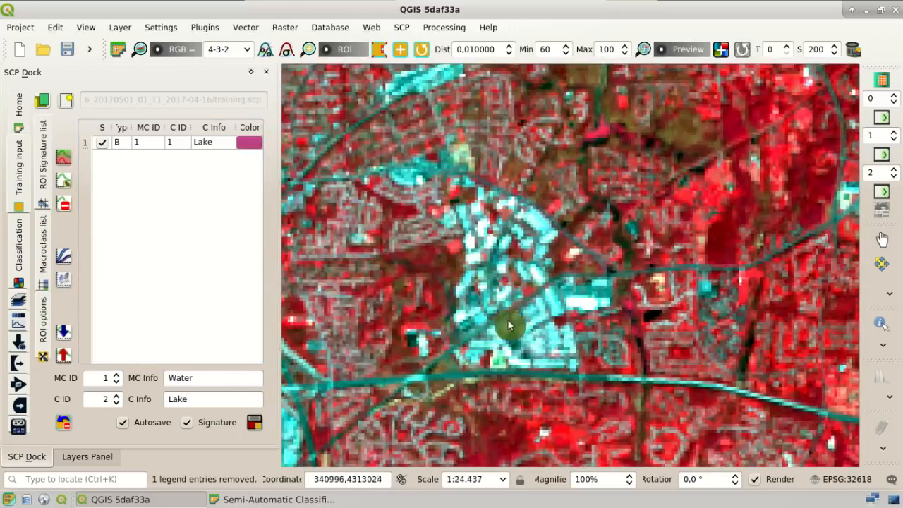
click(401, 53)
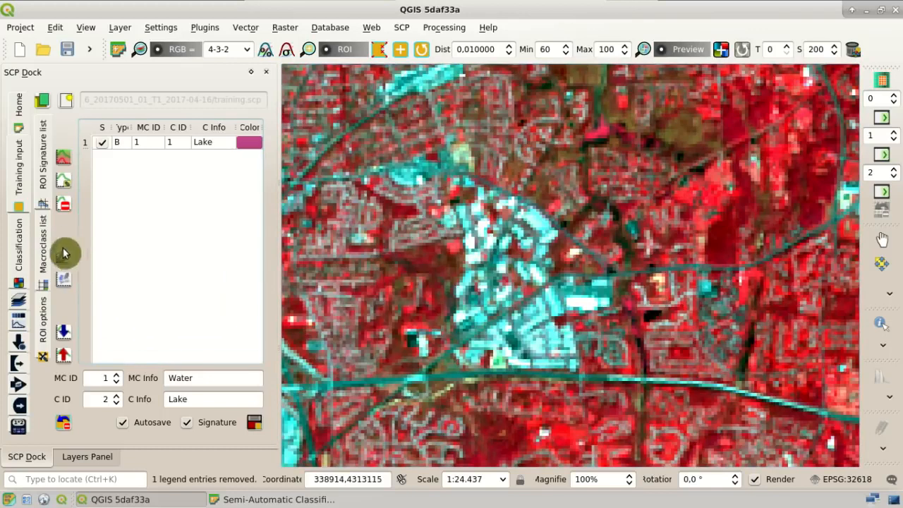
Step: Review the ROI options for the NDVI value displayed at the pointer, and return to the signature list
click(44, 336)
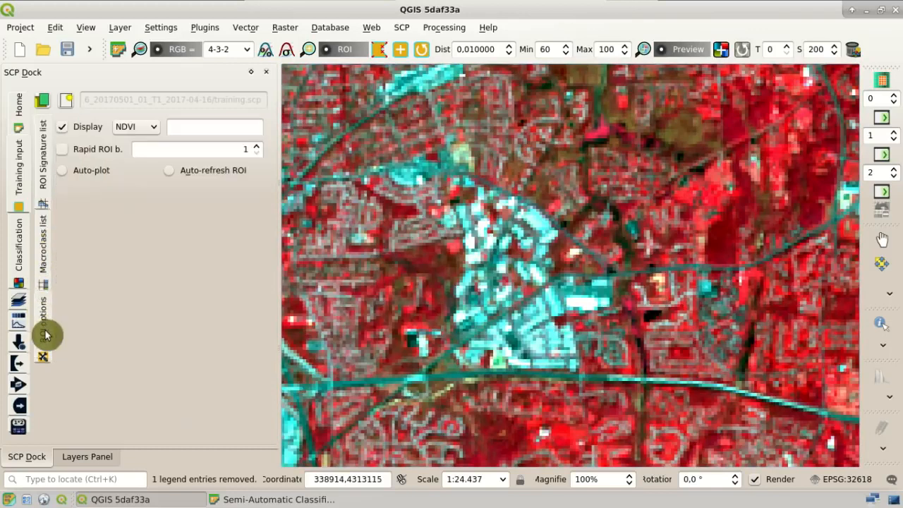
click(84, 132)
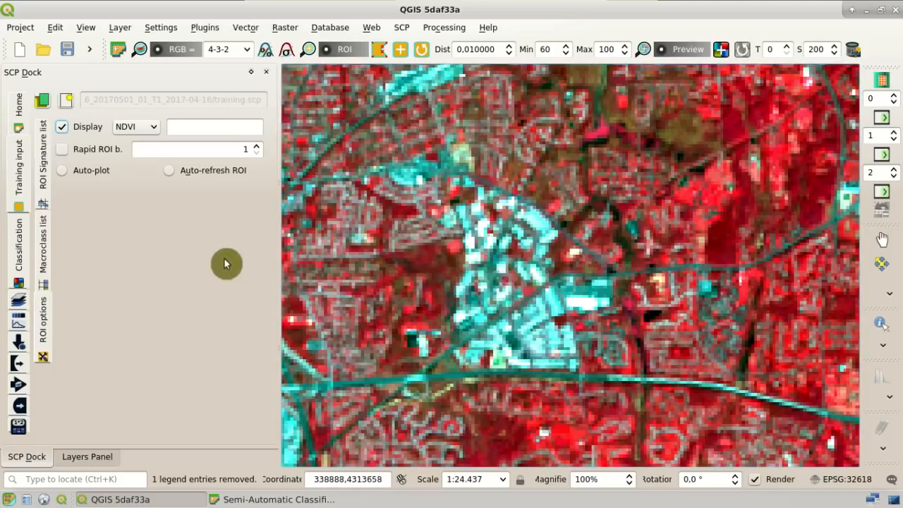
click(44, 181)
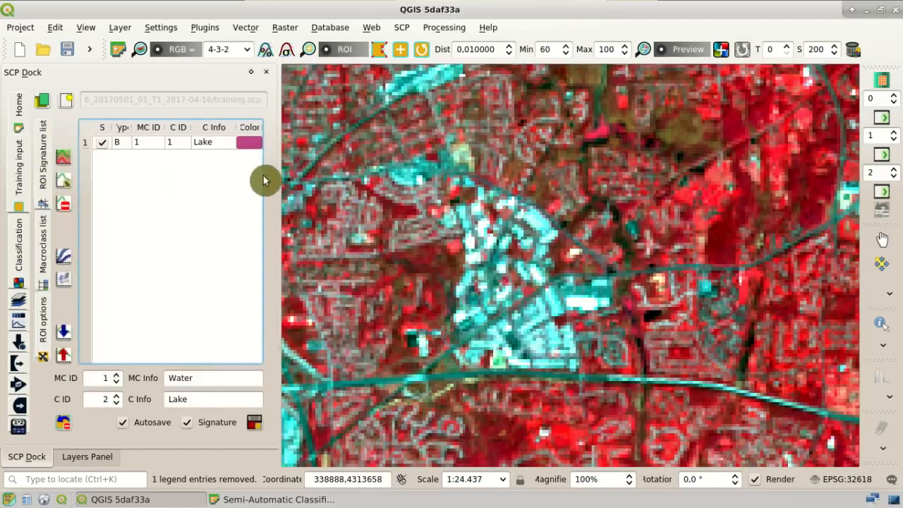
Step: Set the region-growing distance to 0.08, grow an ROI from the cyan built-up block and compare it with the image beneath
click(536, 327)
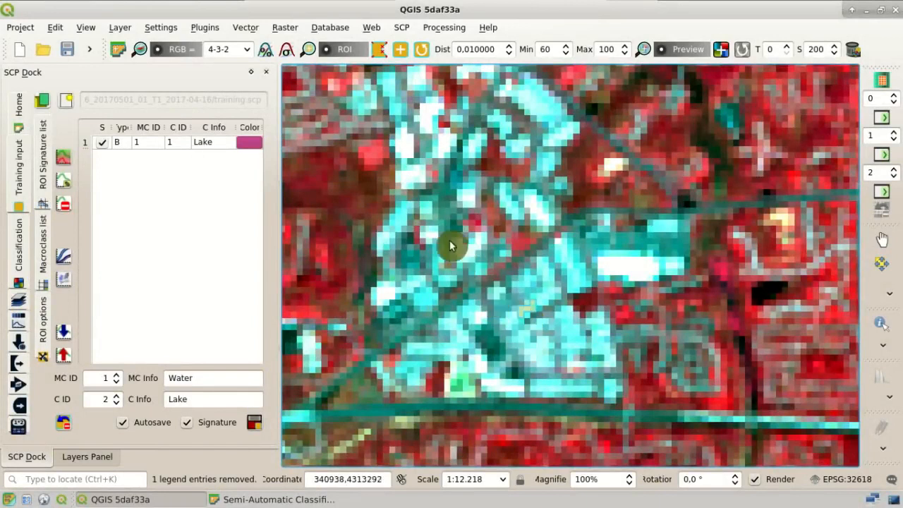
drag(469, 49, 537, 54)
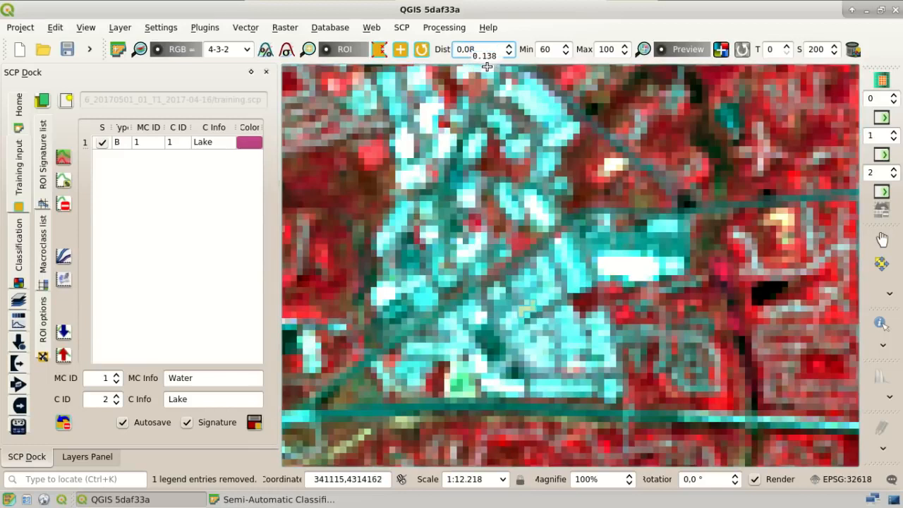
click(531, 310)
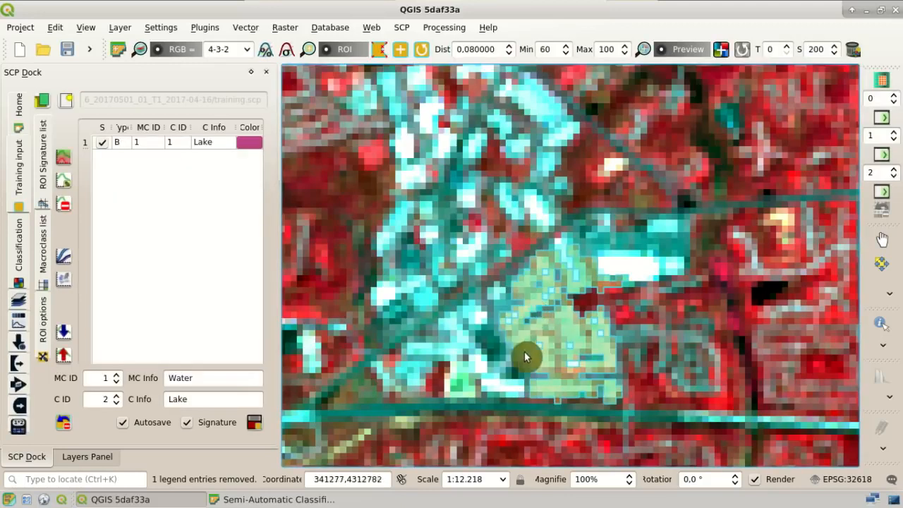
click(333, 55)
click(333, 55)
click(334, 56)
click(333, 56)
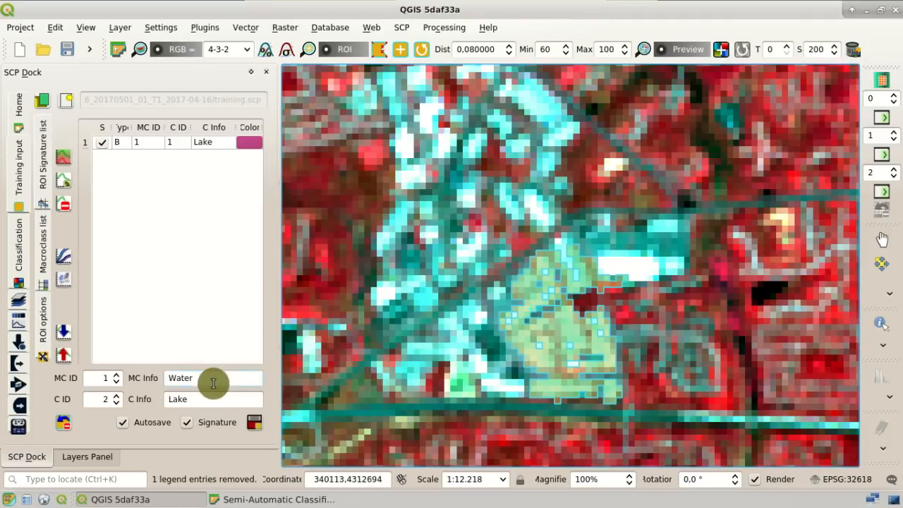
Step: Label the ROI with macroclass 2 Built-up and class Buildings, save it to the training input and review the macroclass list
click(117, 376)
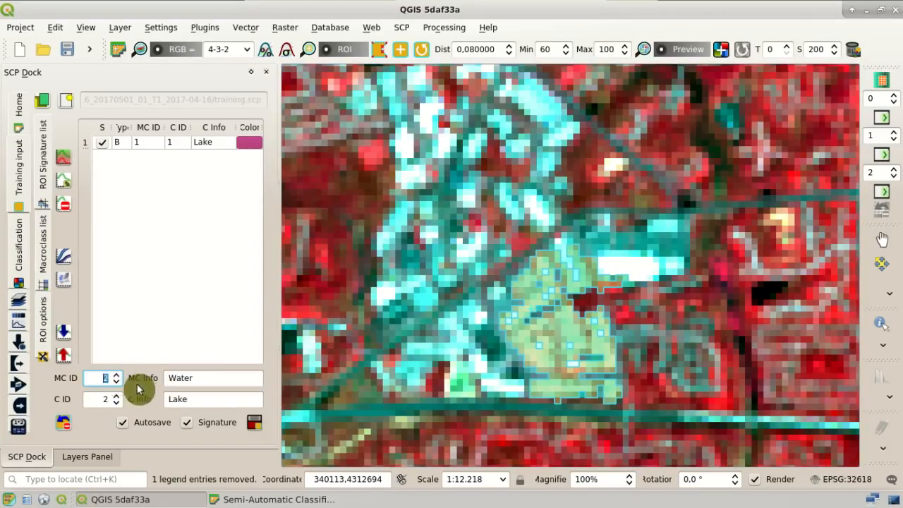
key(Tab)
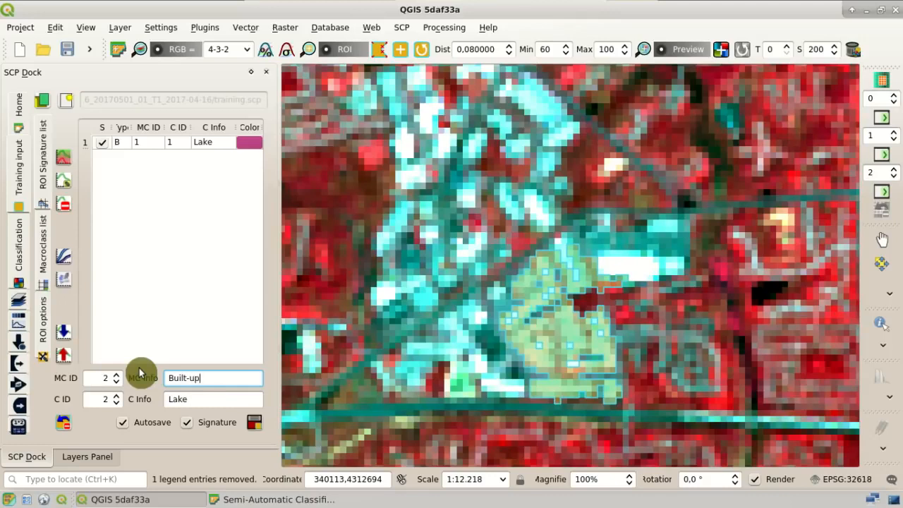
text(Built-up)
key(Tab)
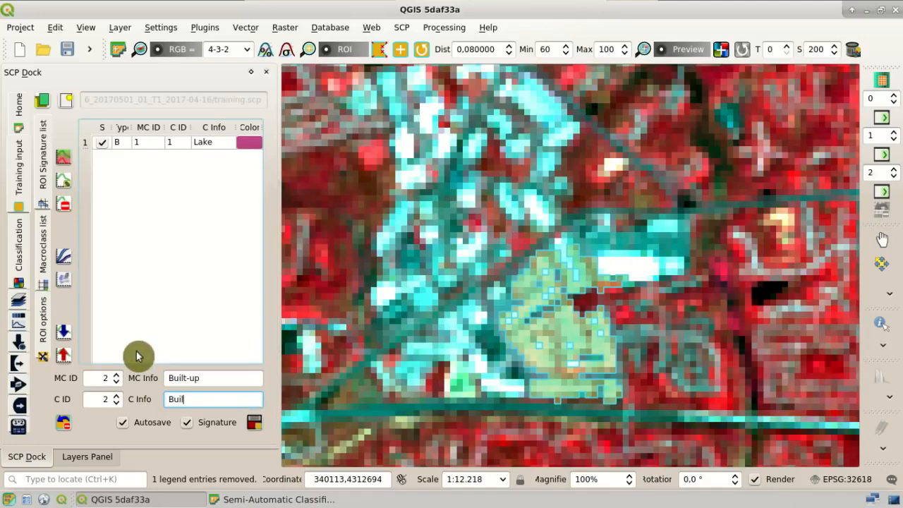
text(Buildings)
click(254, 423)
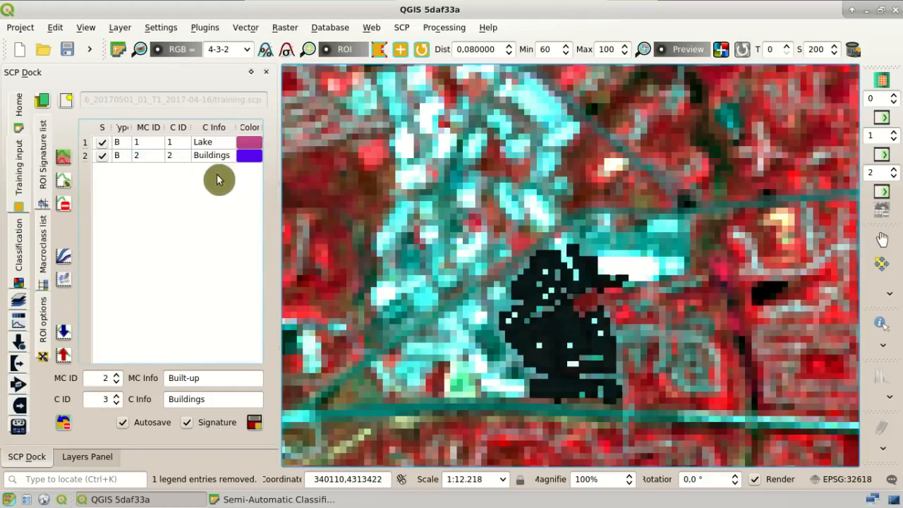
click(42, 233)
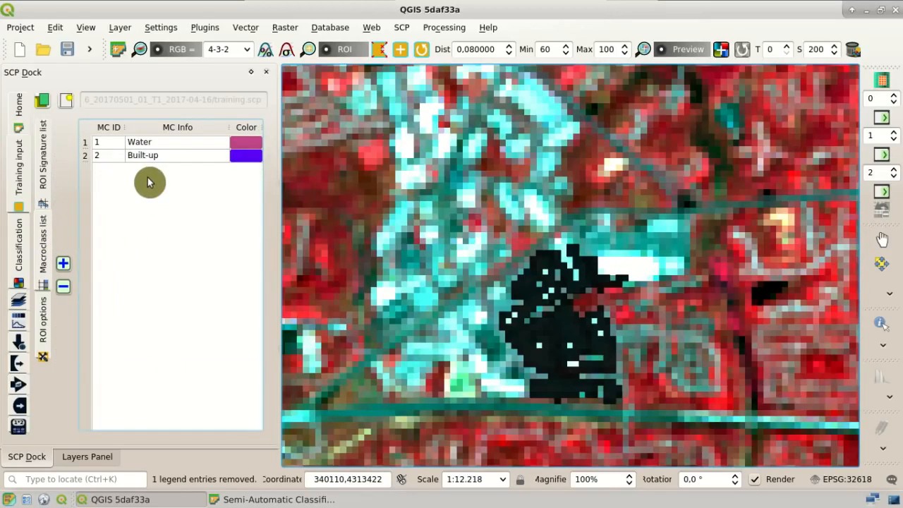
click(58, 170)
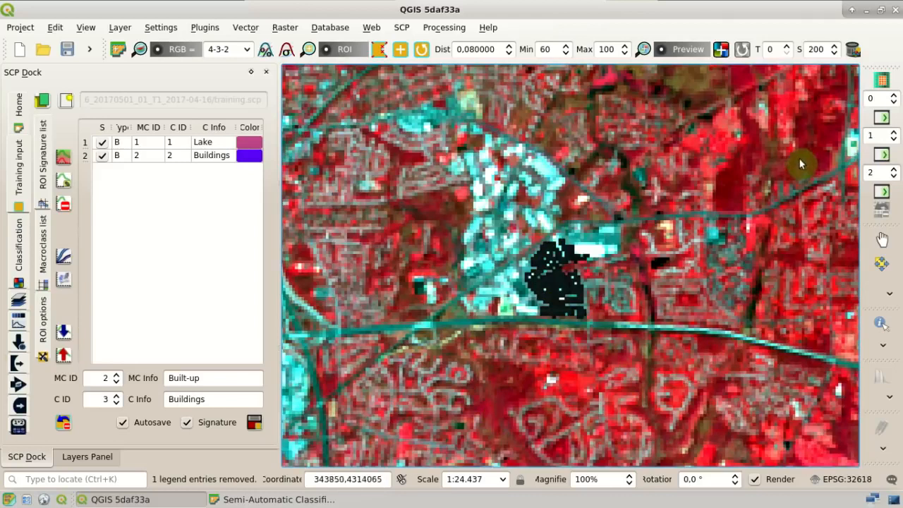
Step: Grow an ROI from the dark red vegetation patch northeast of the buildings ROI and check its extent
scroll(801, 156, up, 1)
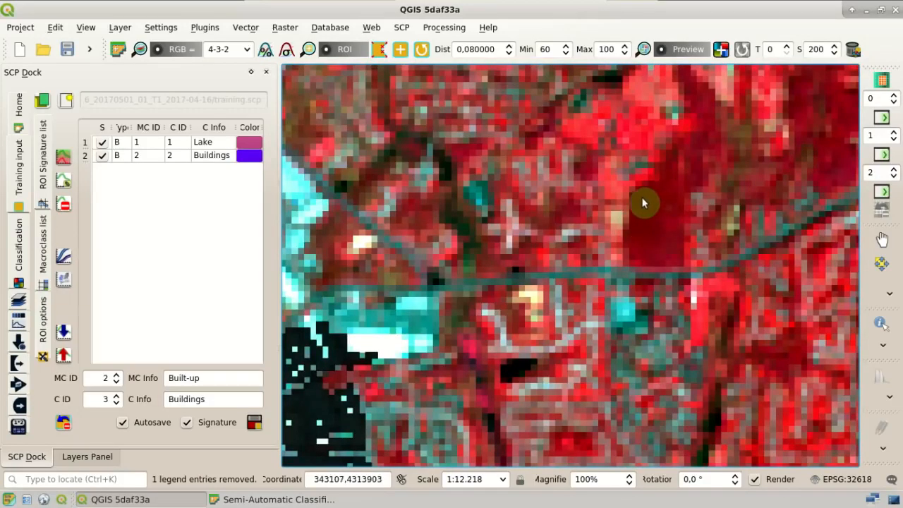
click(400, 51)
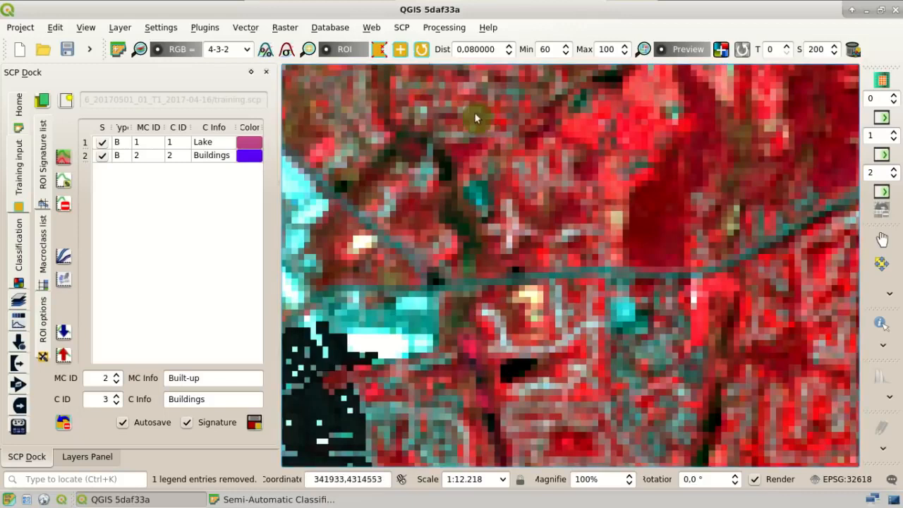
click(649, 231)
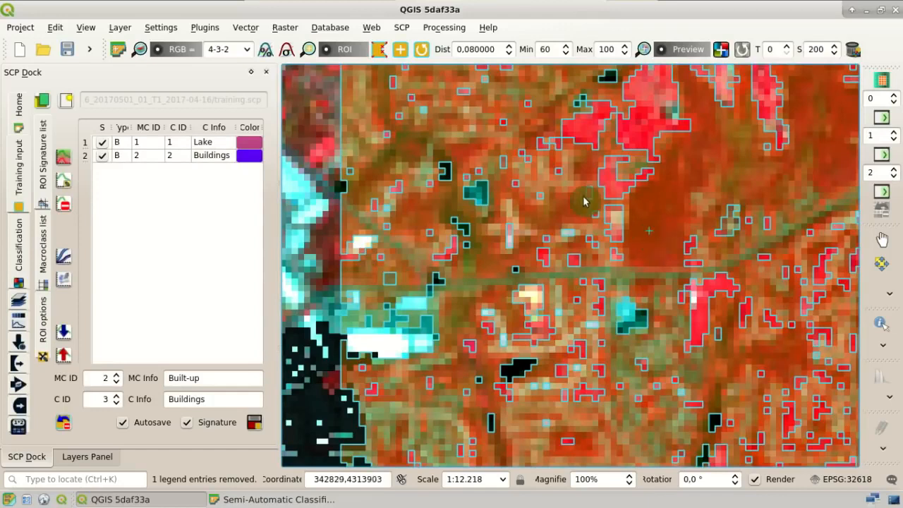
scroll(577, 195, down, 1)
scroll(608, 164, down, 1)
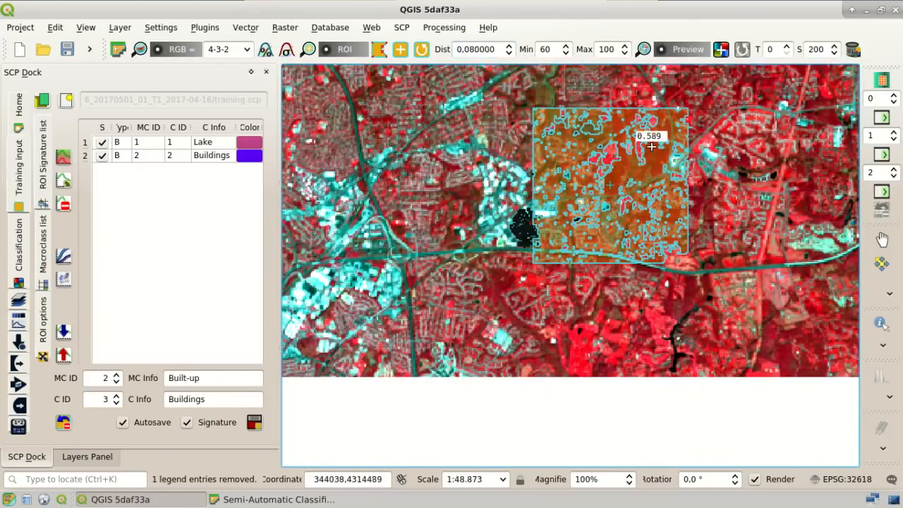
scroll(681, 125, up, 1)
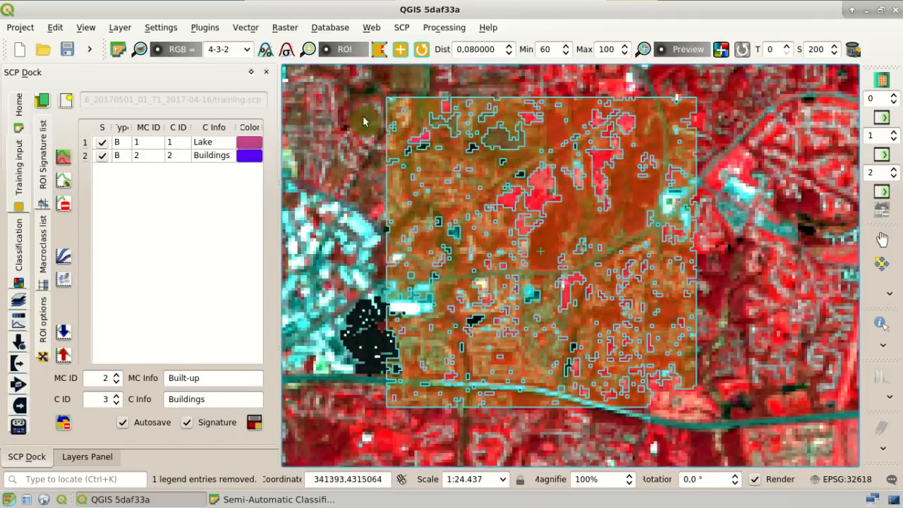
click(335, 50)
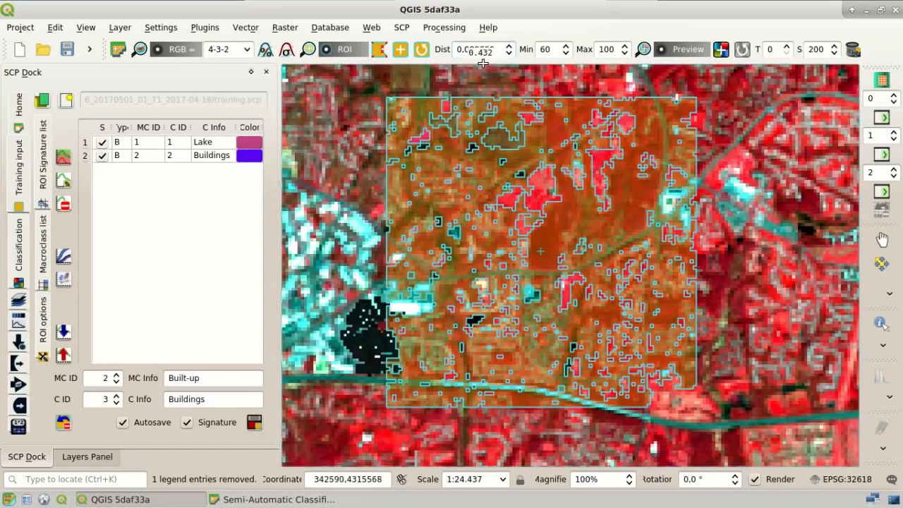
Step: Try a region-growing distance of 0.05 for the vegetation ROI, regenerate it and compare it with the image beneath
drag(469, 50, 518, 60)
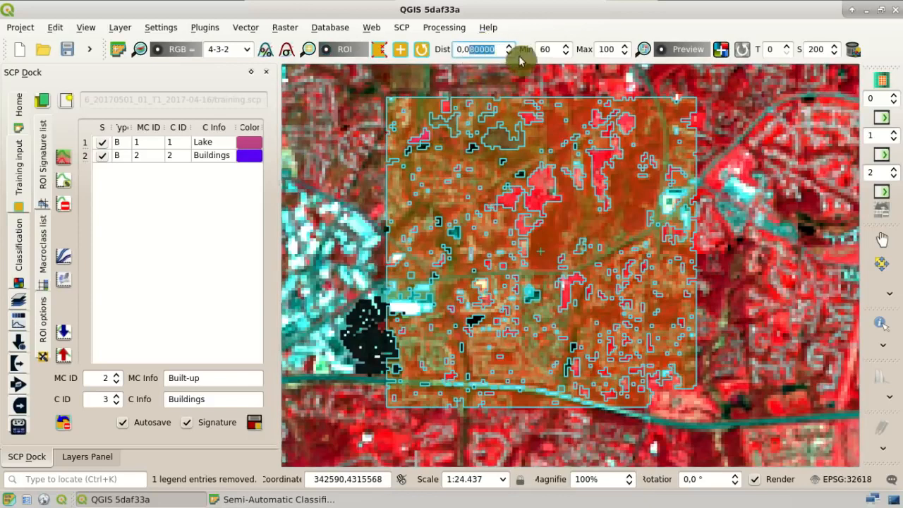
text(5)
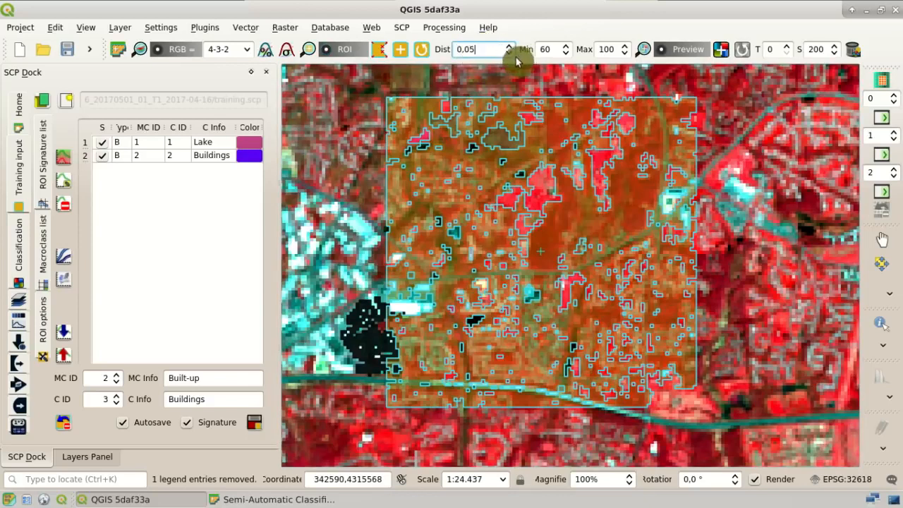
click(422, 51)
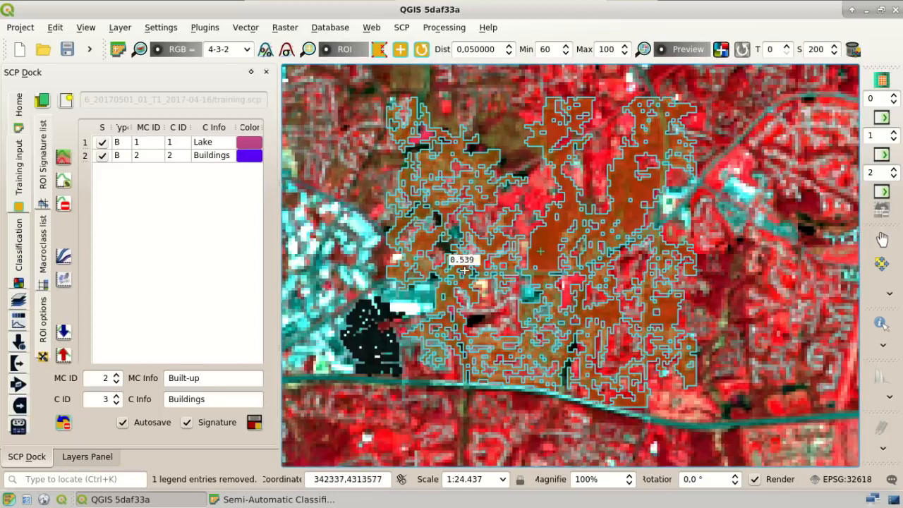
click(335, 56)
click(335, 57)
click(336, 56)
click(336, 57)
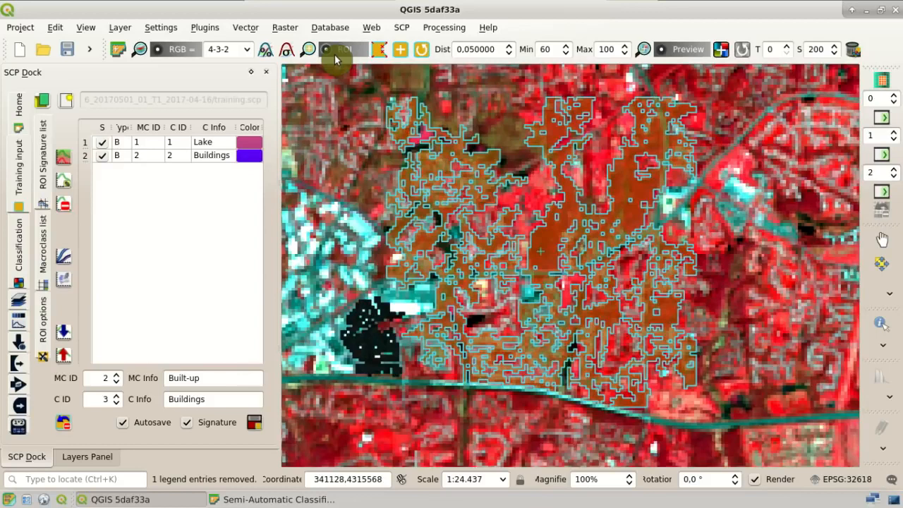
click(336, 57)
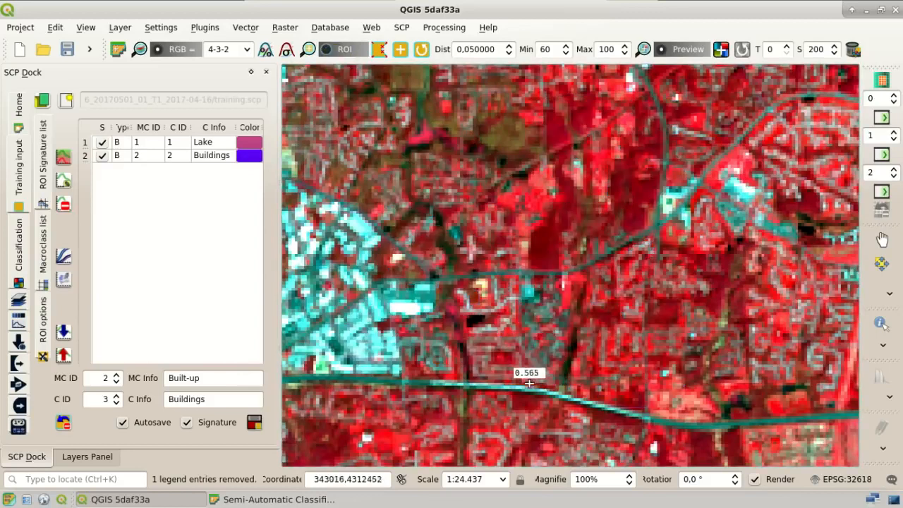
click(337, 56)
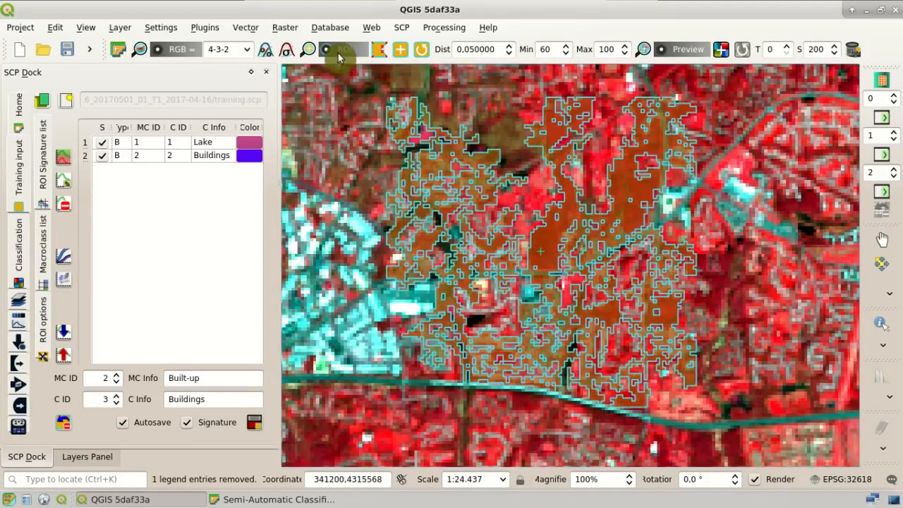
Step: Set the region-growing distance to 0.03, regenerate the vegetation ROI from the same seed and check it against the image
click(473, 50)
key(BackSpace)
text(3)
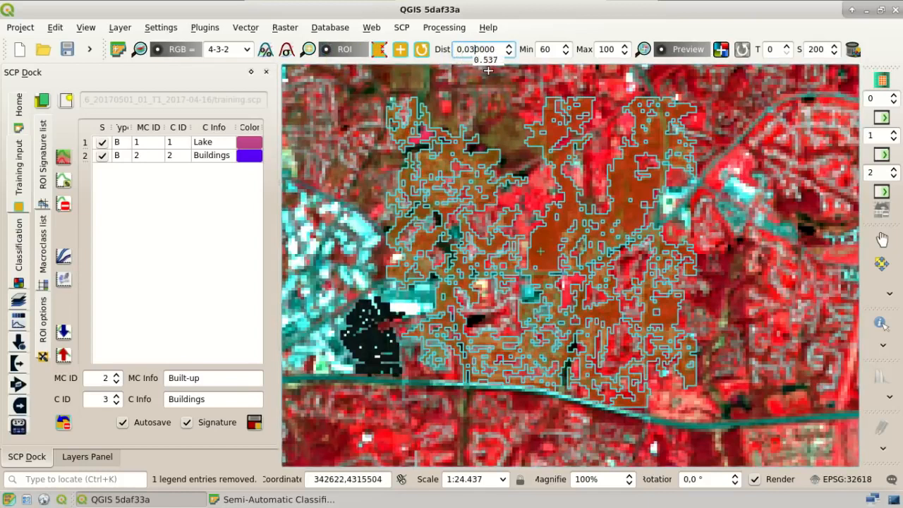
click(418, 53)
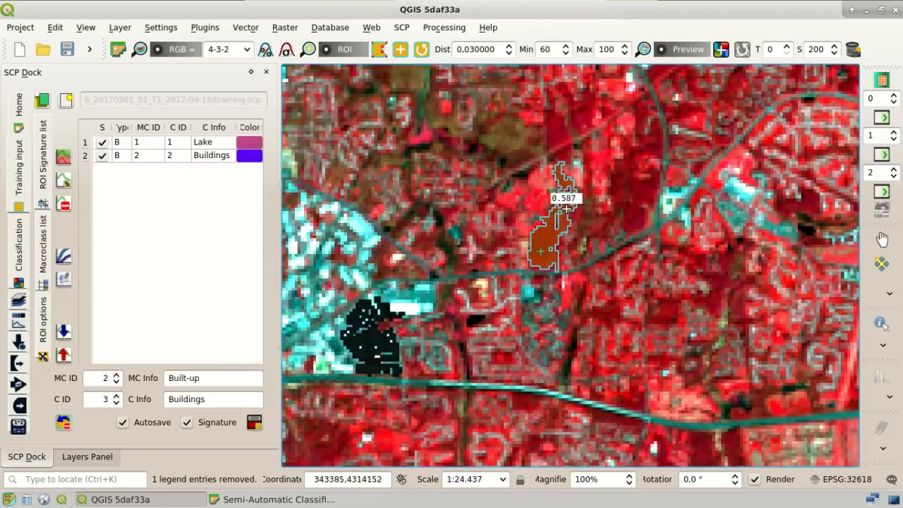
click(337, 56)
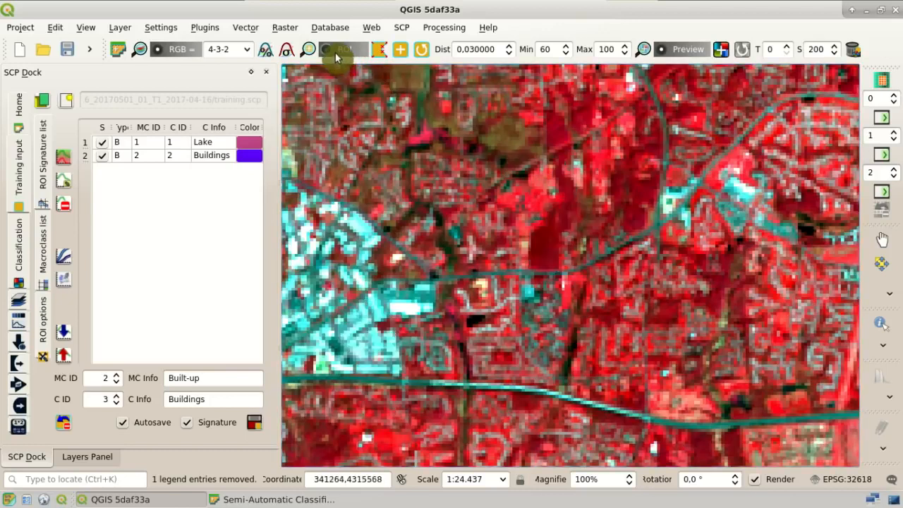
click(337, 56)
click(336, 56)
click(337, 57)
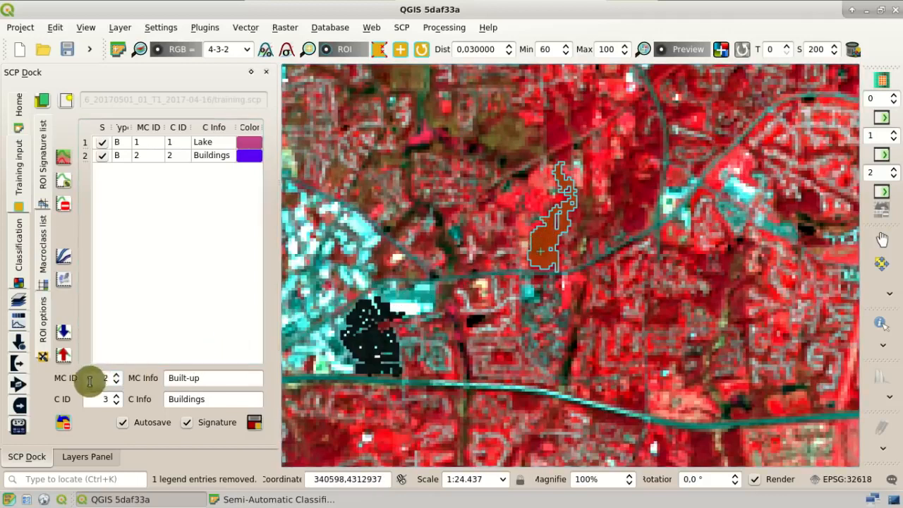
Step: Label the ROI with macroclass 3 Vegetation and class Trees, save it to the training input and review the macroclass list
click(117, 376)
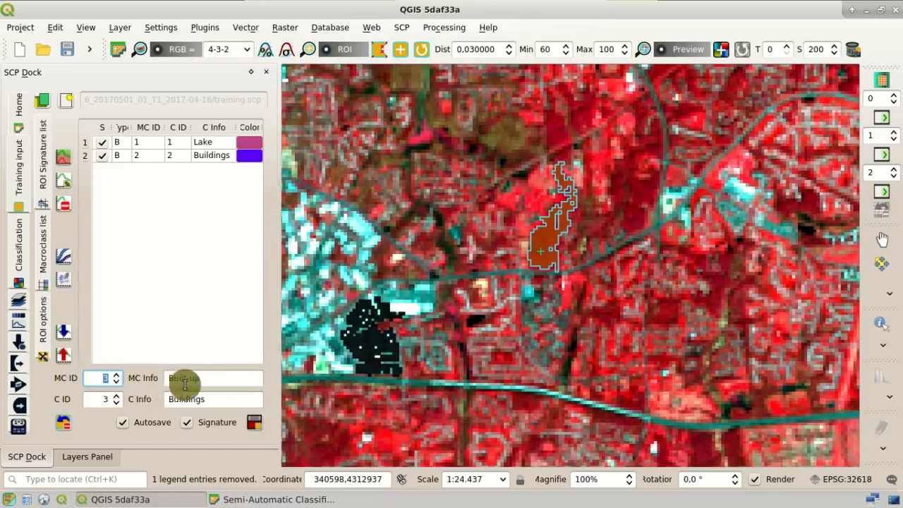
drag(226, 379, 149, 374)
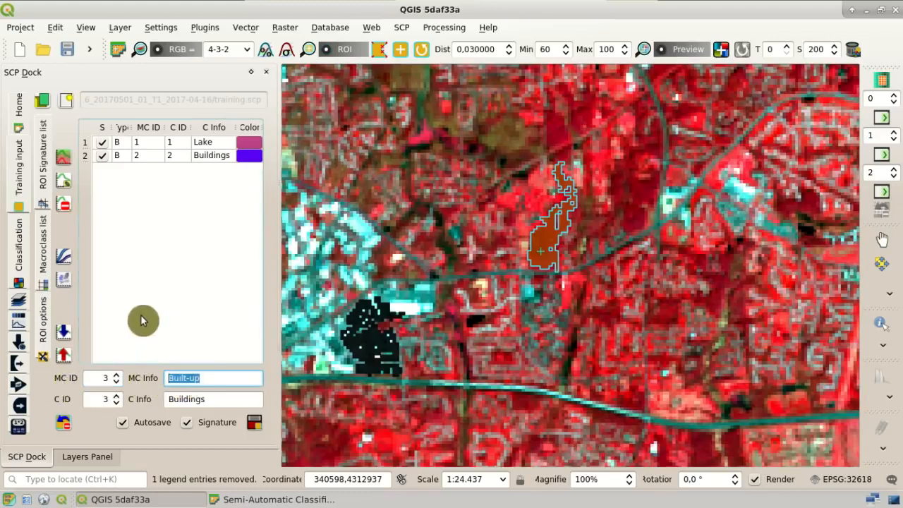
text(Vegetation)
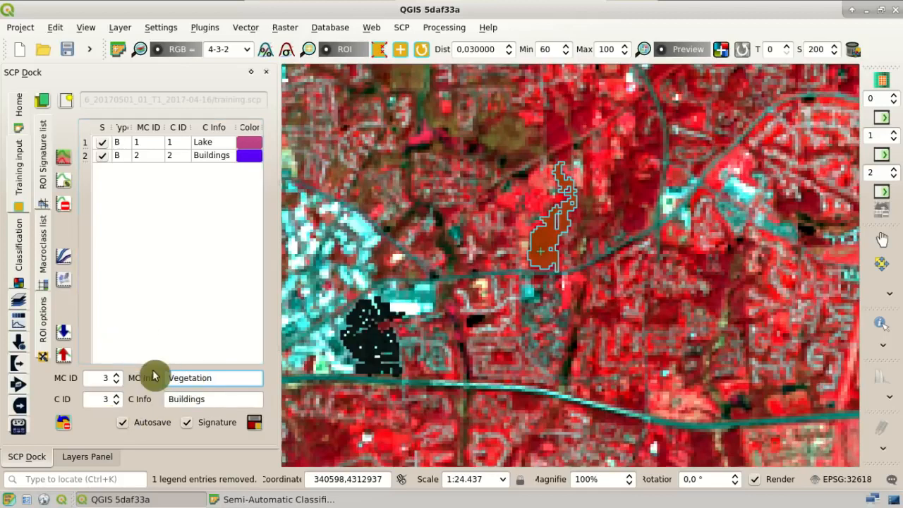
double_click(204, 398)
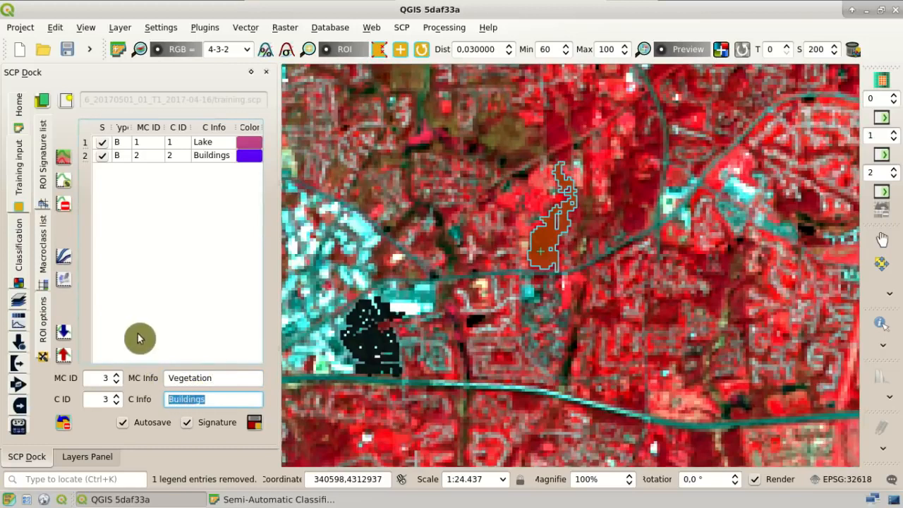
text(Trees)
click(254, 424)
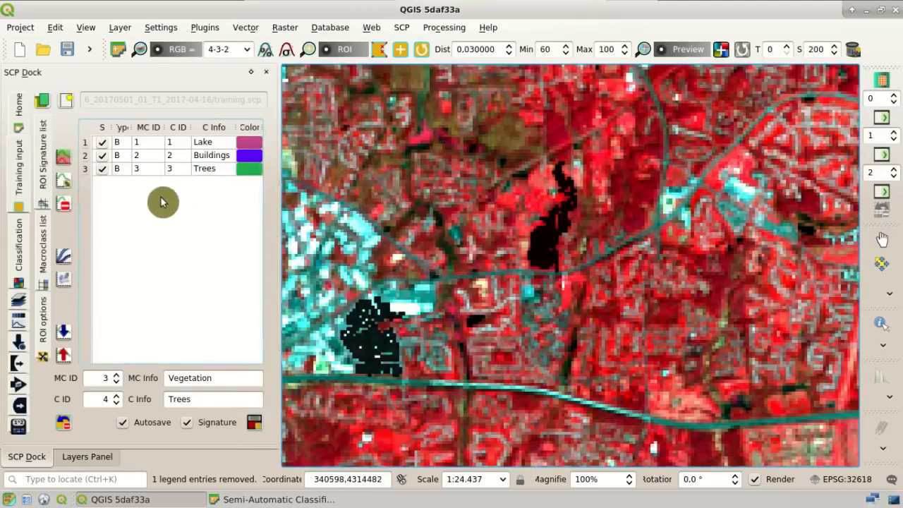
click(44, 235)
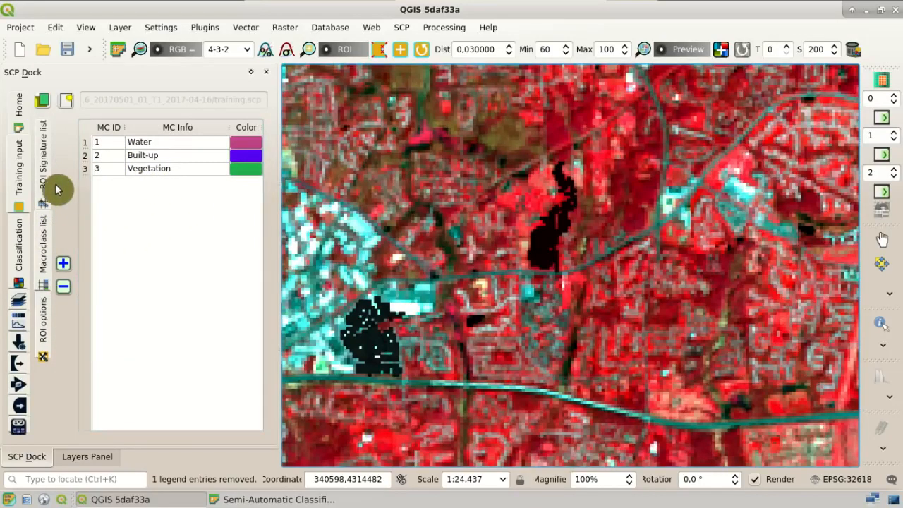
click(43, 163)
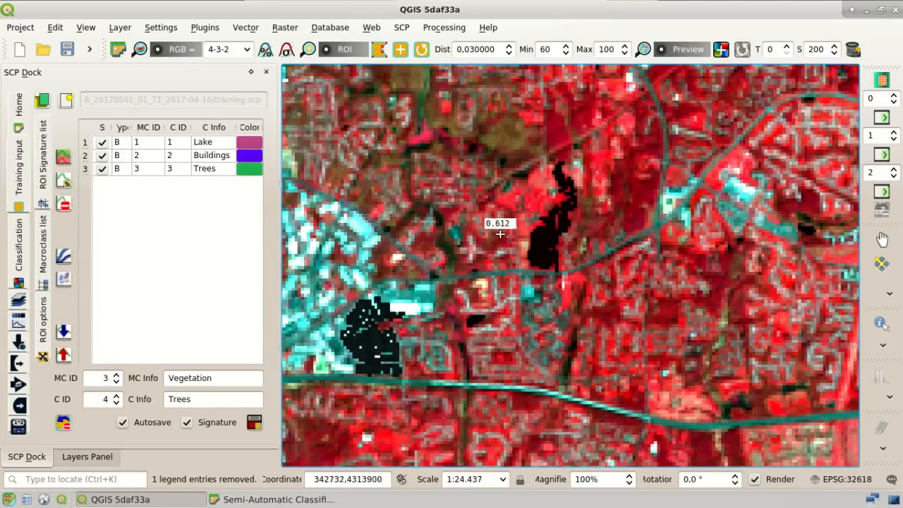
Step: Grow an ROI with distance 0.03 from the pale yellow field inside the square, pinwheel-patterned plot in the northern part of the scene
scroll(519, 216, down, 1)
scroll(519, 212, down, 1)
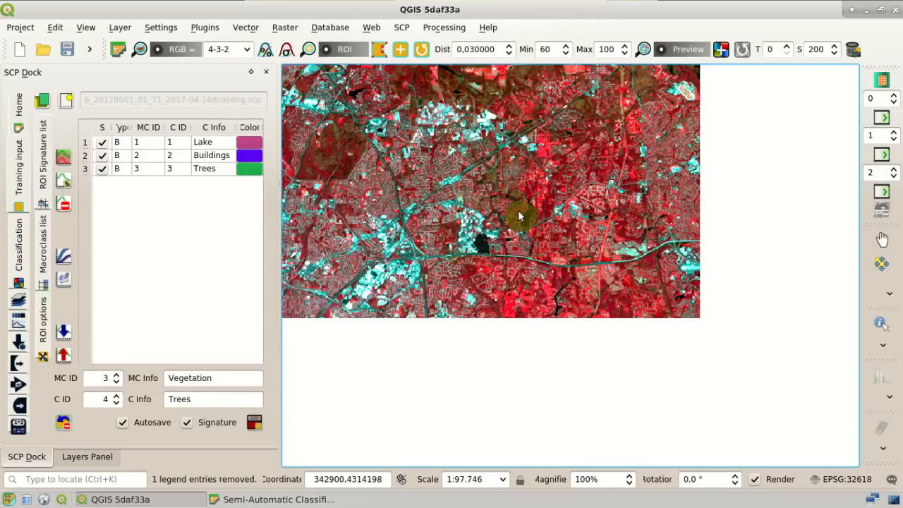
scroll(379, 131, up, 1)
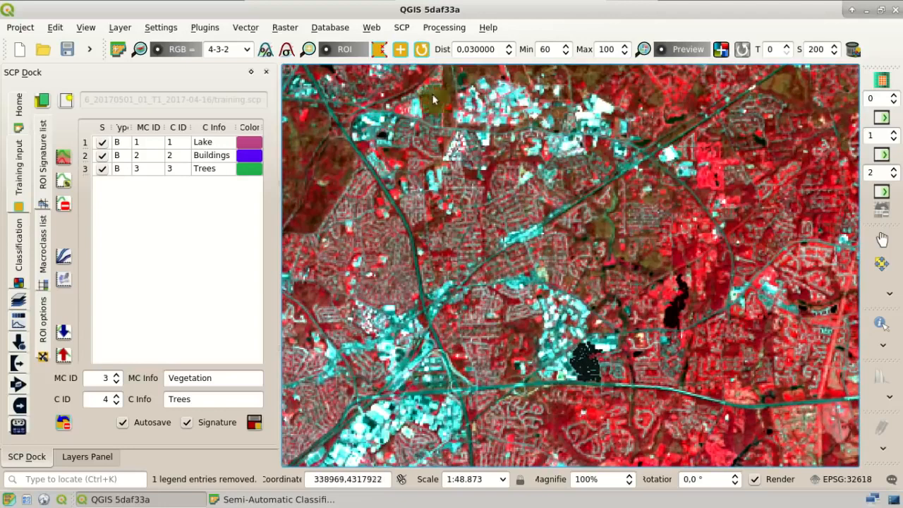
click(141, 53)
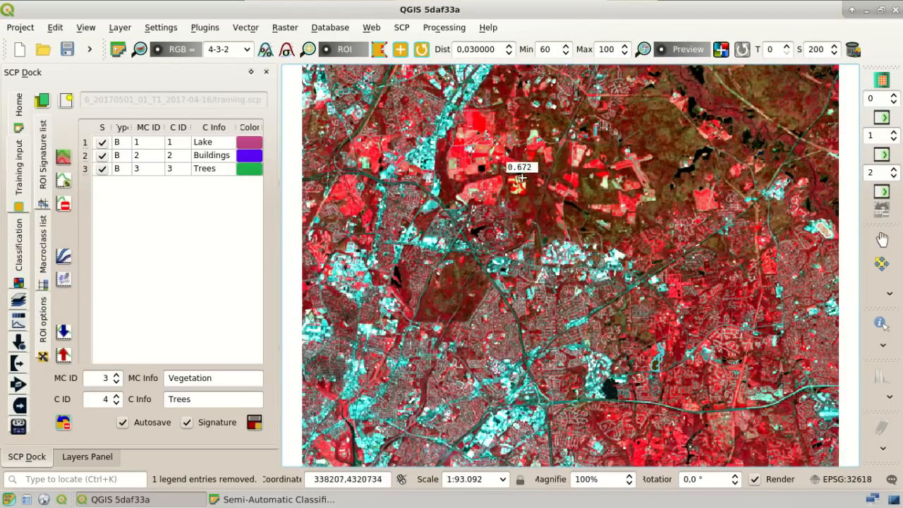
scroll(521, 173, up, 1)
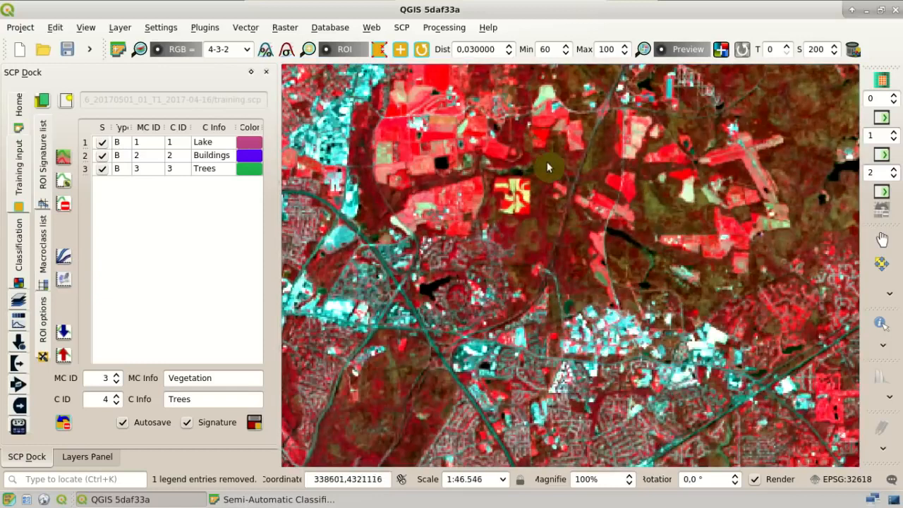
scroll(558, 161, up, 1)
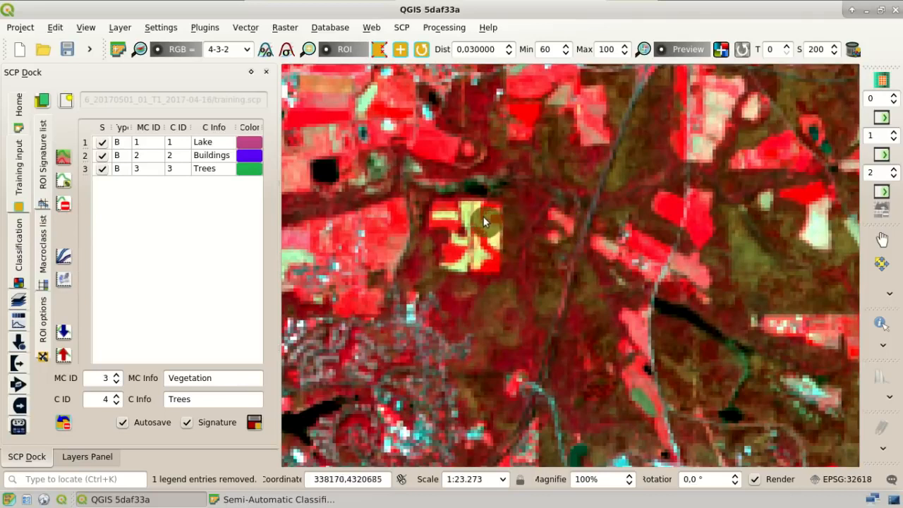
click(399, 51)
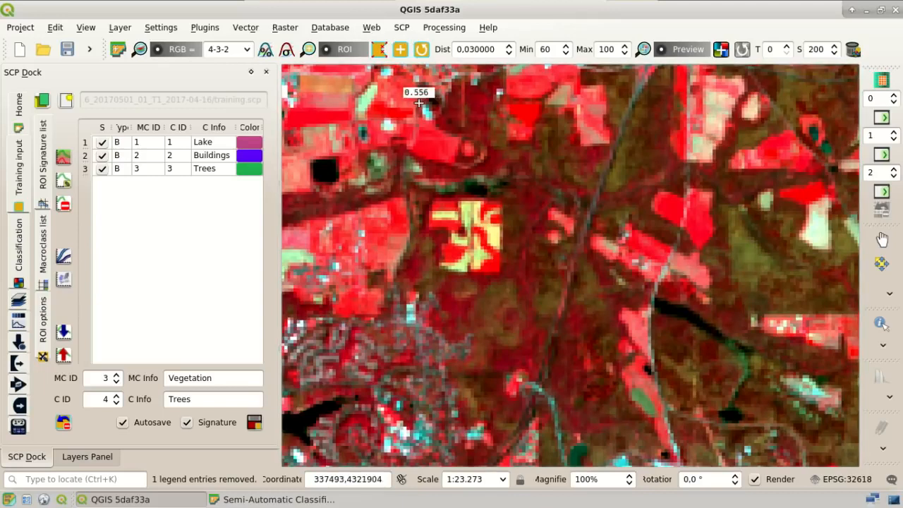
click(493, 235)
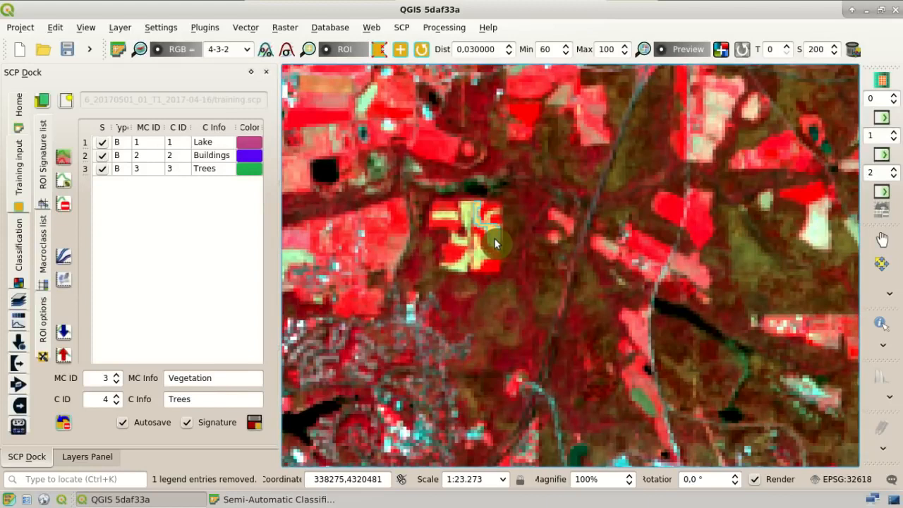
Step: Compare the extent of the new ROI with the yellow field beneath by hiding and showing the ROI
scroll(494, 243, up, 1)
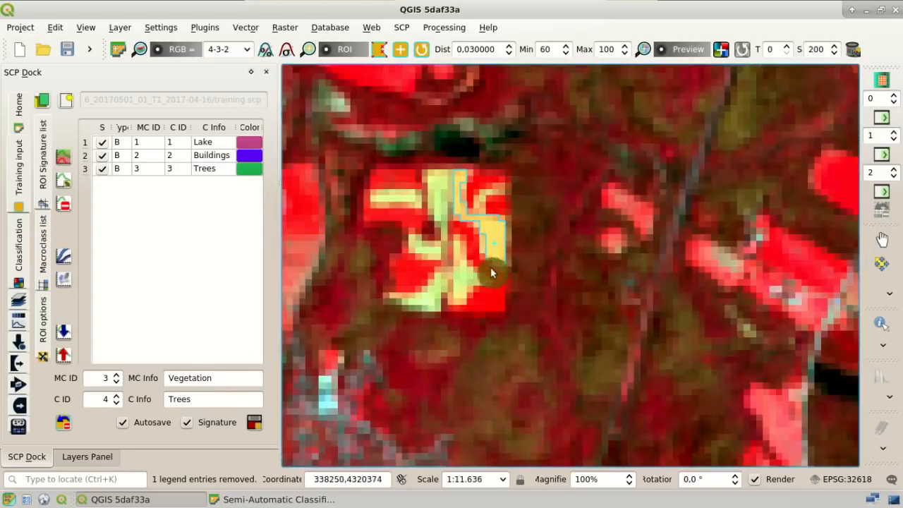
click(346, 51)
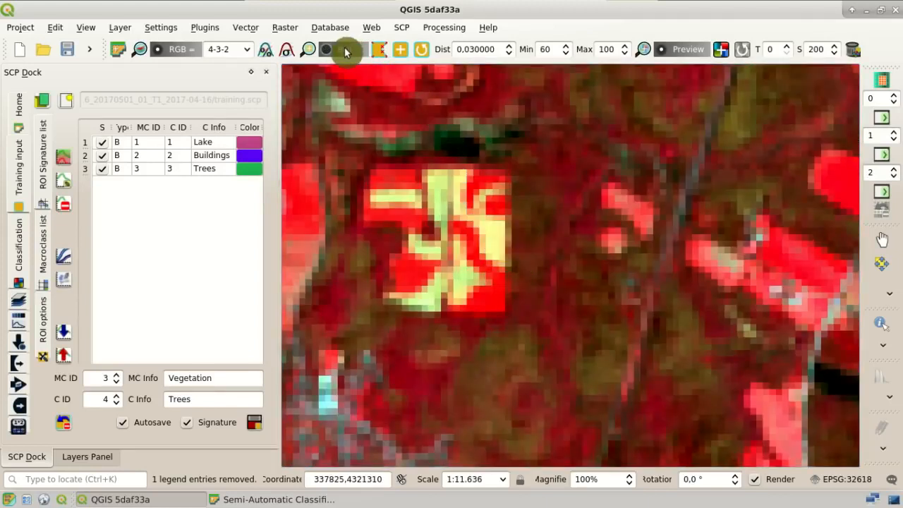
click(345, 50)
click(346, 51)
click(345, 47)
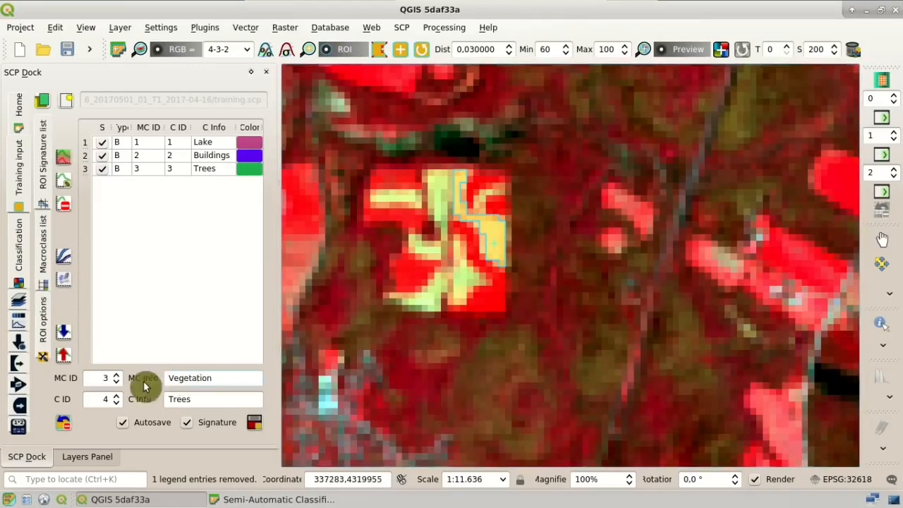
Step: Label the yellow field ROI with macroclass 4 Bare soil and class Low vegetation
click(117, 379)
drag(226, 379, 122, 340)
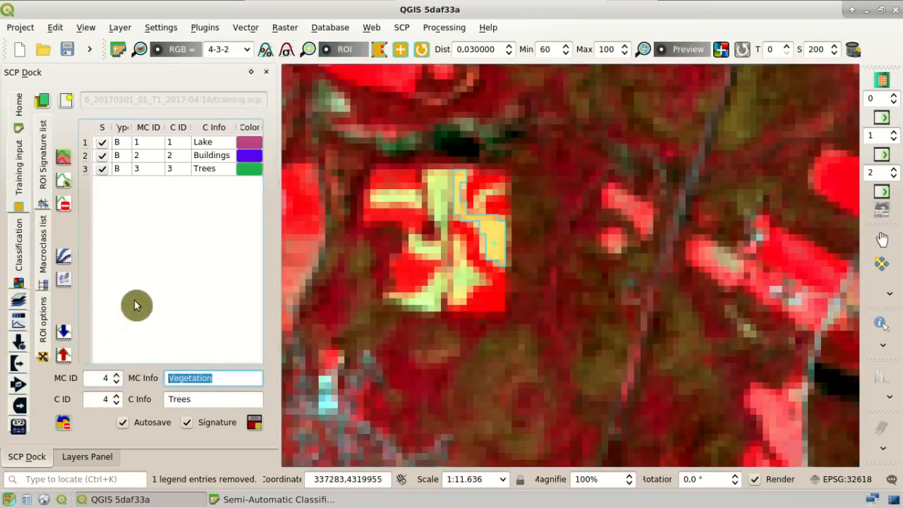
text(Bare soil)
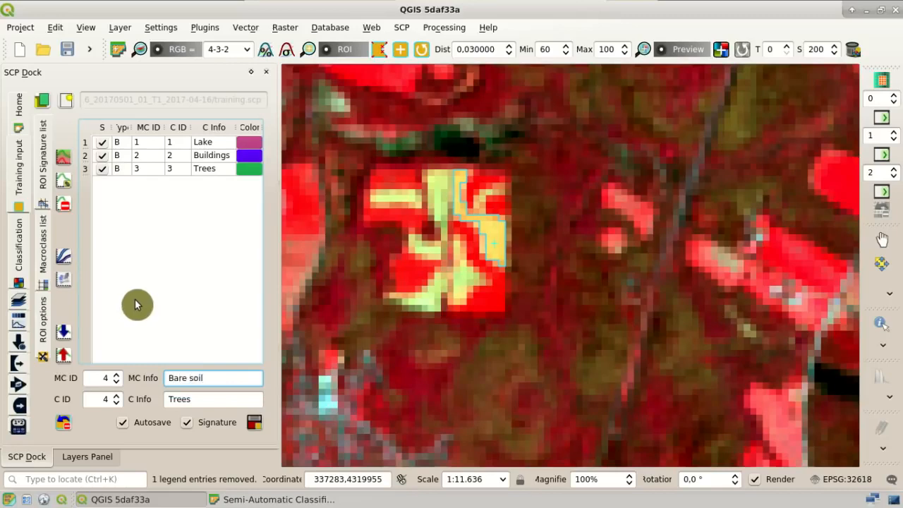
double_click(184, 397)
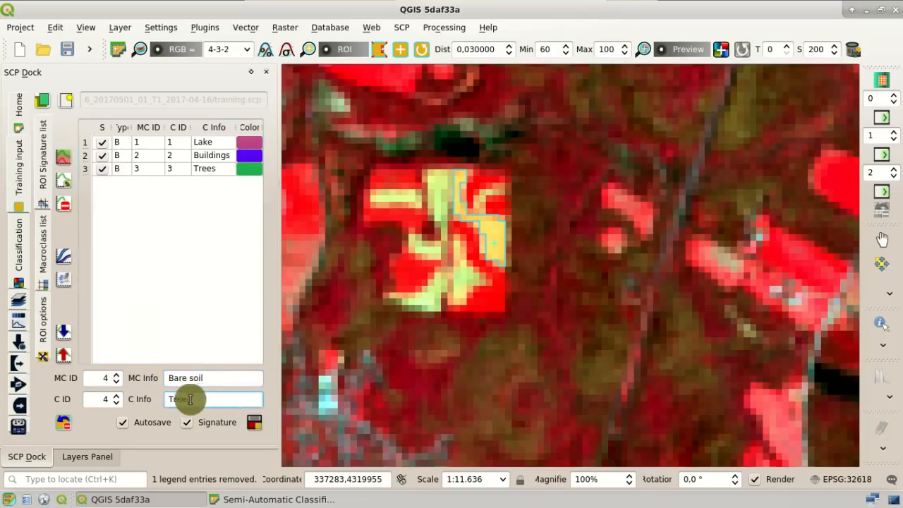
text(L)
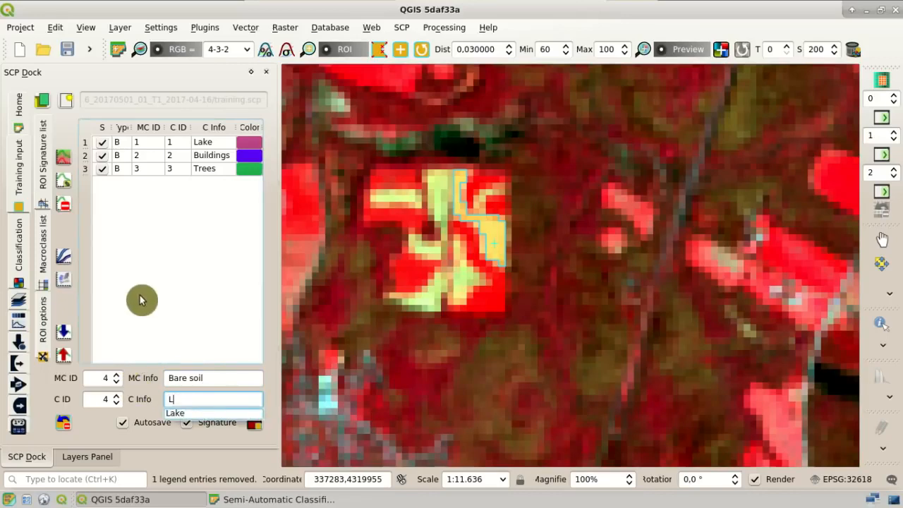
text(ow vege)
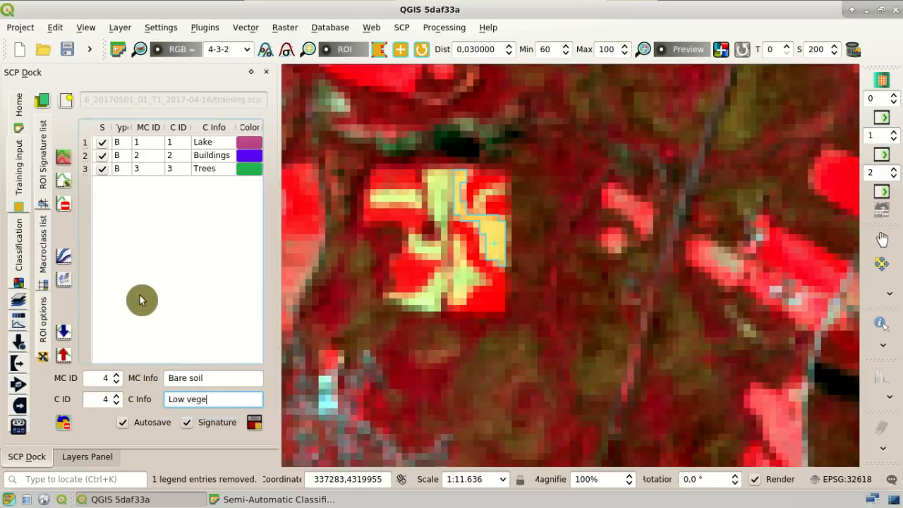
text(tation)
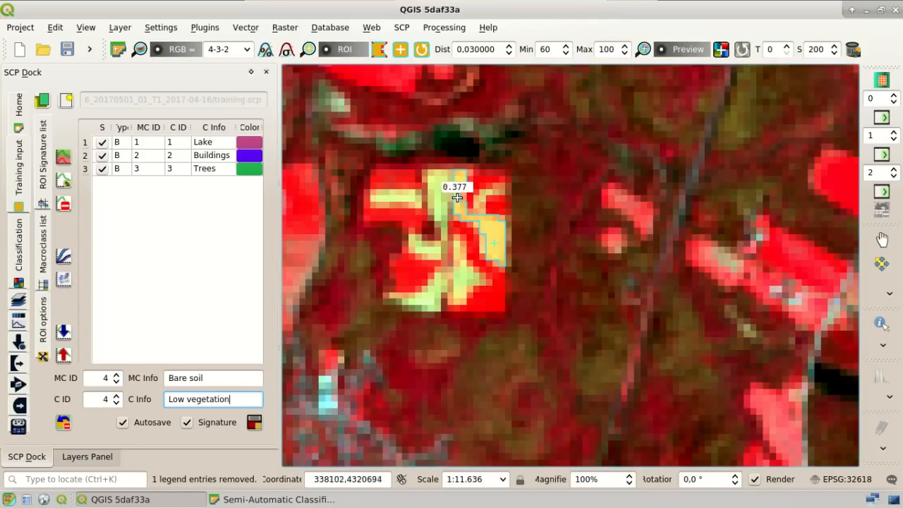
Step: Check the bare soil ROI against the colour composite and save it with its signature to the training input
click(169, 49)
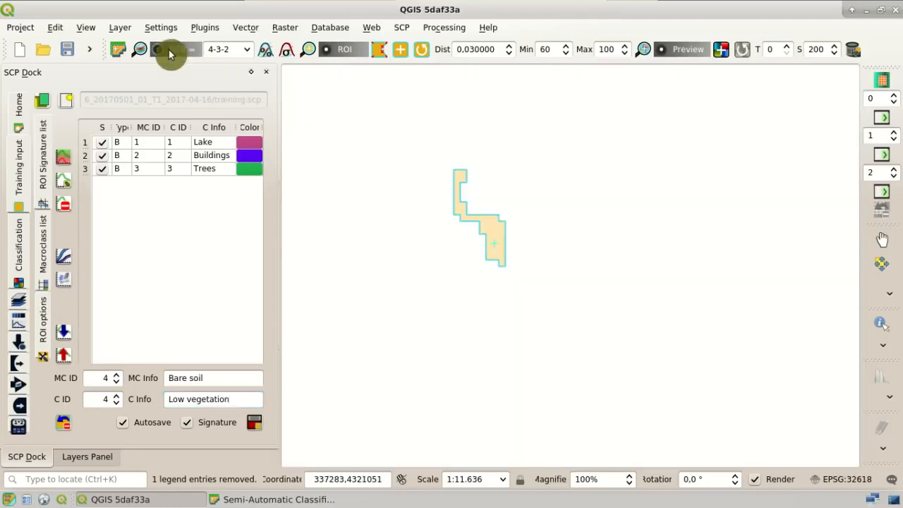
click(169, 49)
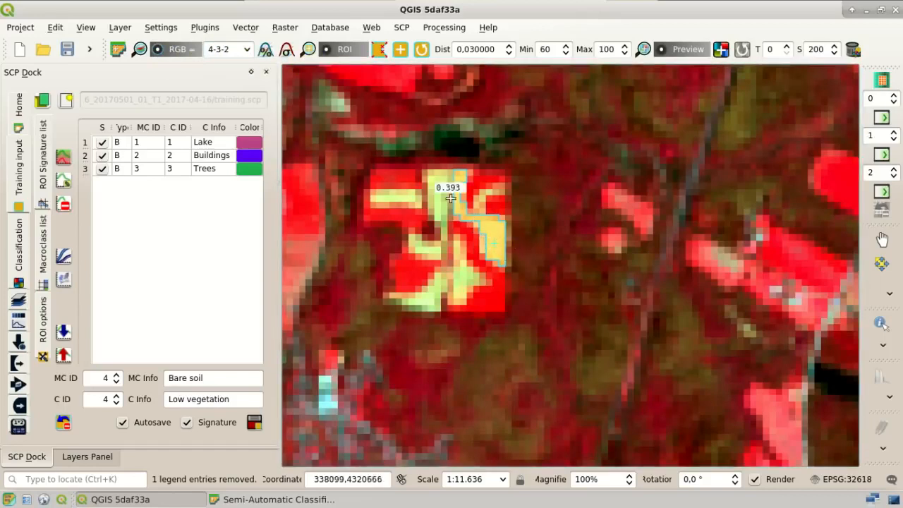
click(333, 55)
click(332, 55)
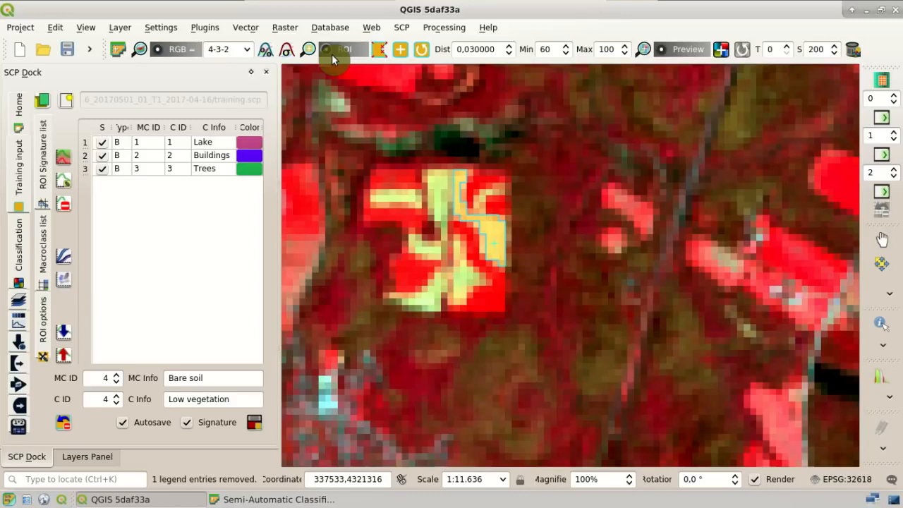
click(255, 424)
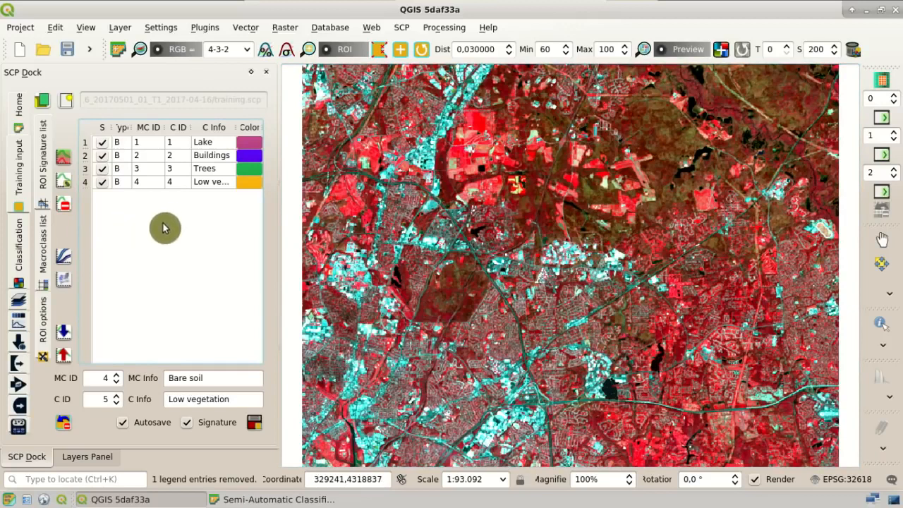
Step: Plot the spectral signatures of Lake, Buildings, Trees and Low vegetation and enlarge the plot window
click(196, 145)
drag(197, 145, 182, 199)
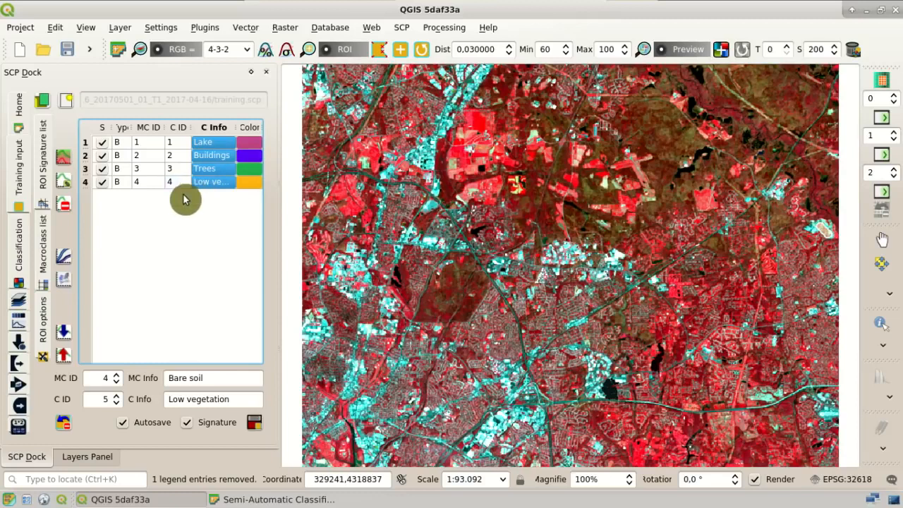
click(69, 260)
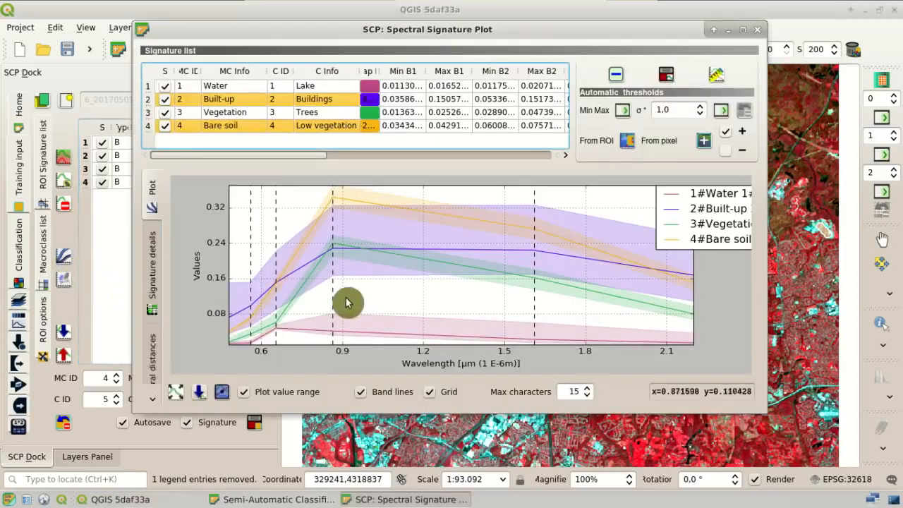
click(742, 31)
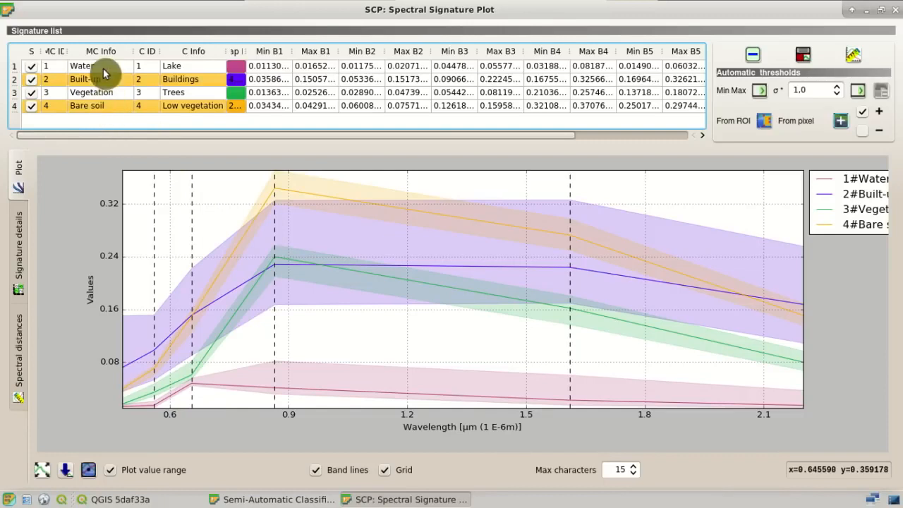
Step: Compare the Bare soil signature with Vegetation and Built-up by showing and hiding individual signatures, ending with only Bare soil plotted
click(31, 66)
click(31, 81)
click(31, 92)
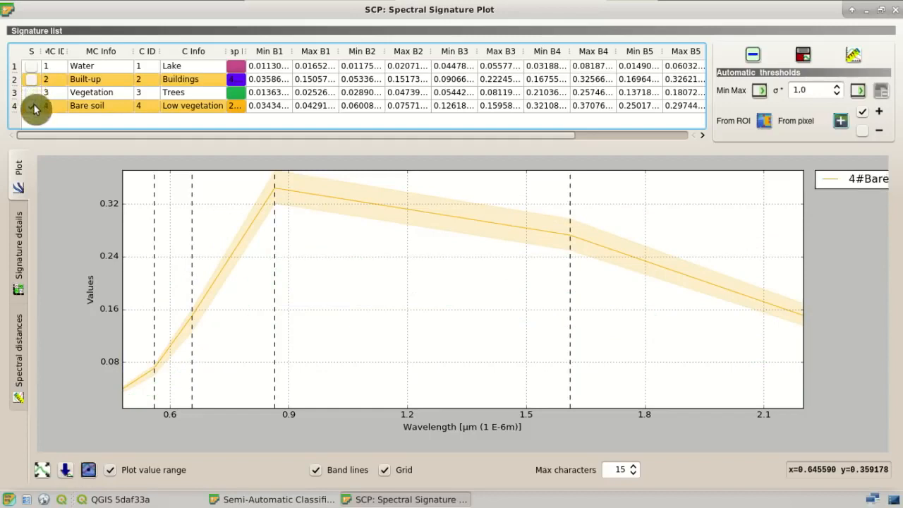
click(31, 92)
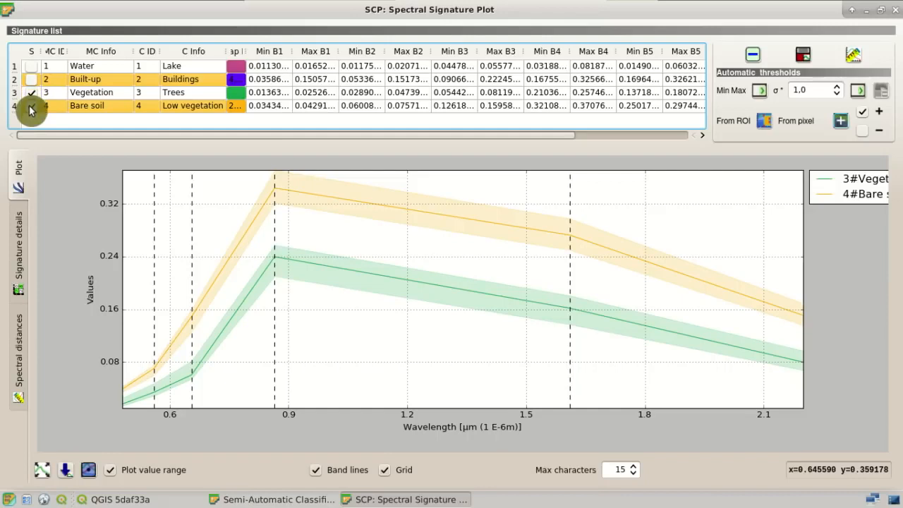
click(31, 82)
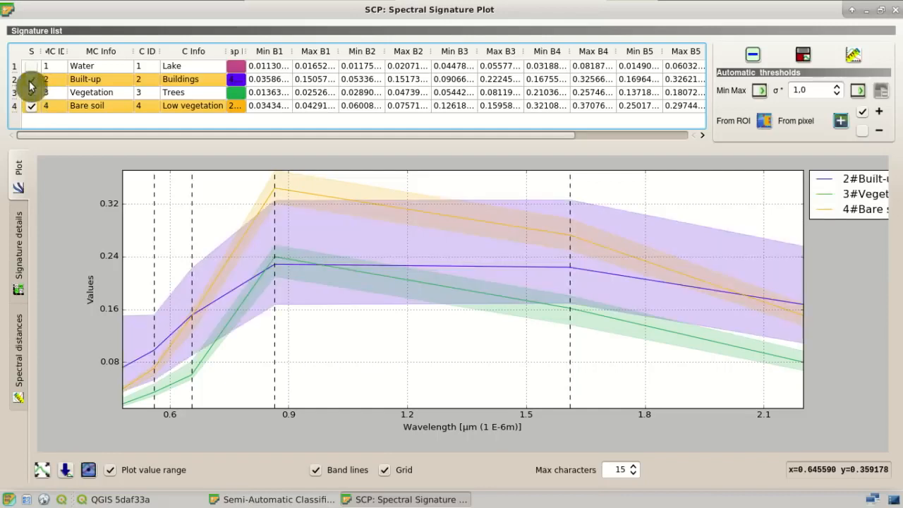
click(31, 82)
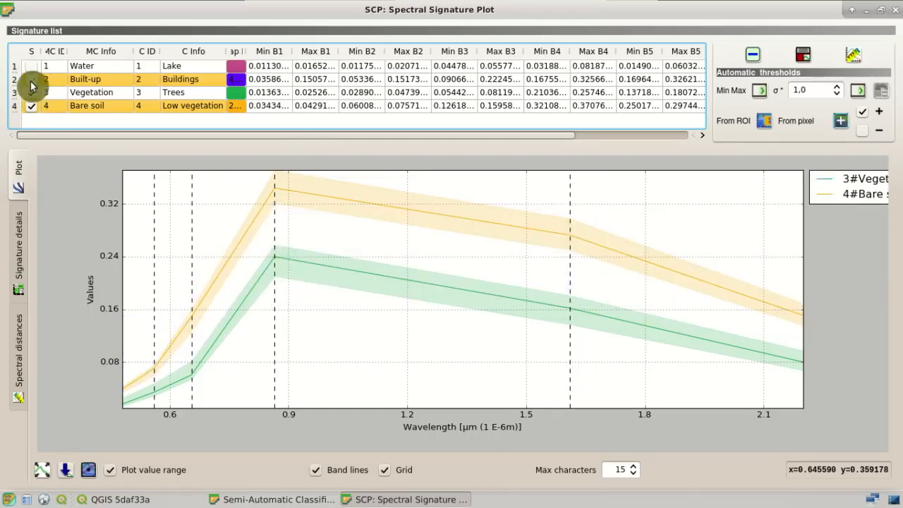
click(31, 92)
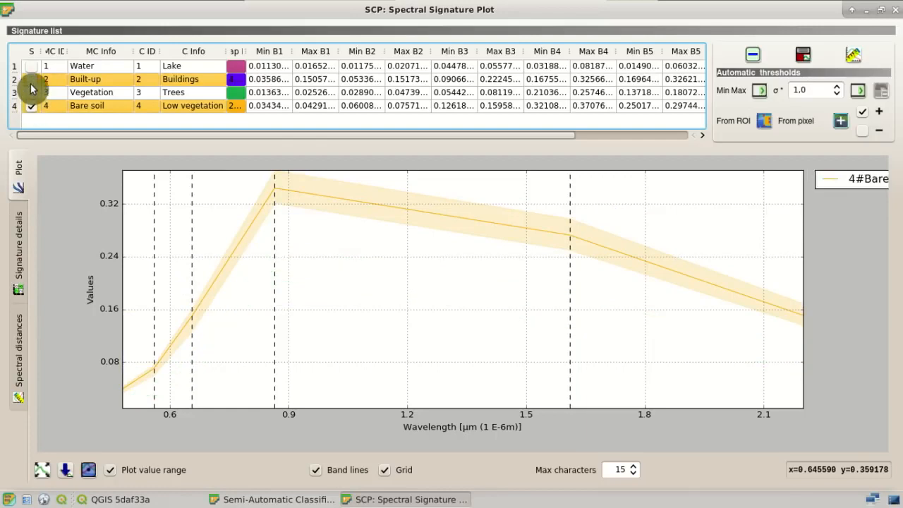
Step: Add the Built-up, Water and Vegetation signatures back to the plot alongside Bare soil to compare all four
click(31, 82)
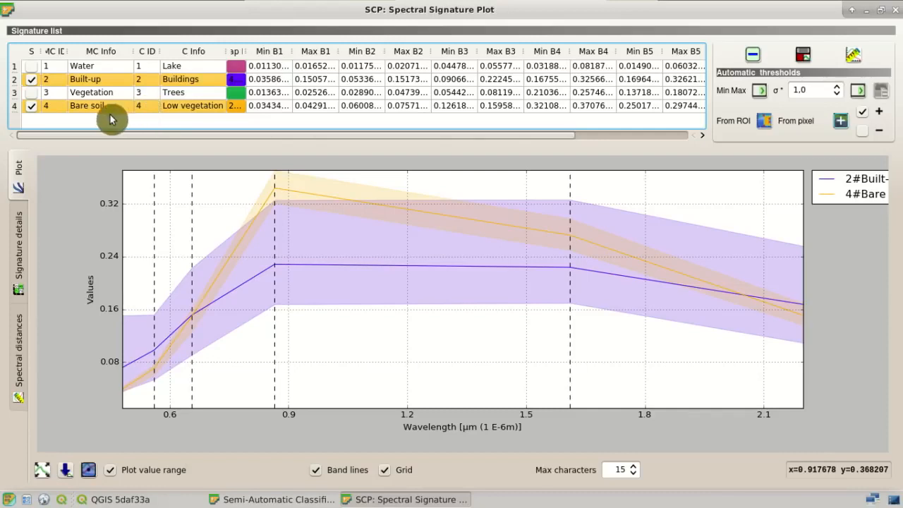
click(30, 66)
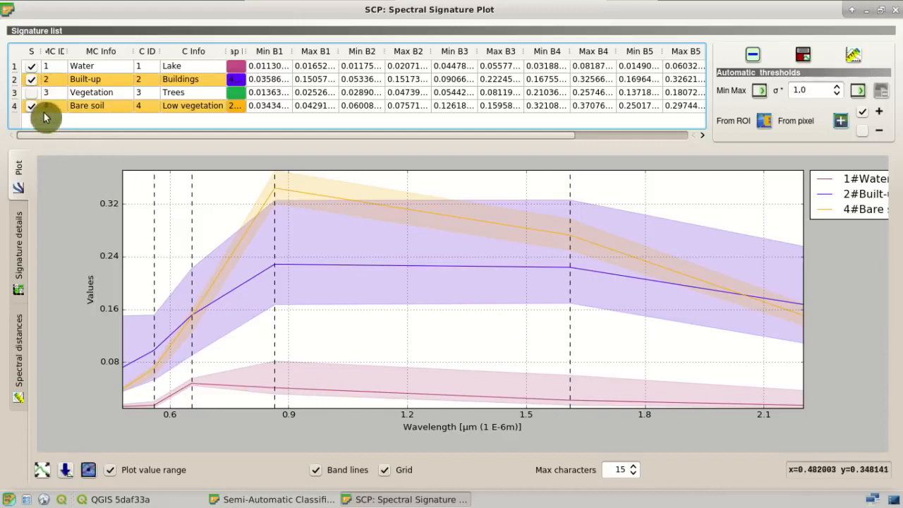
click(30, 93)
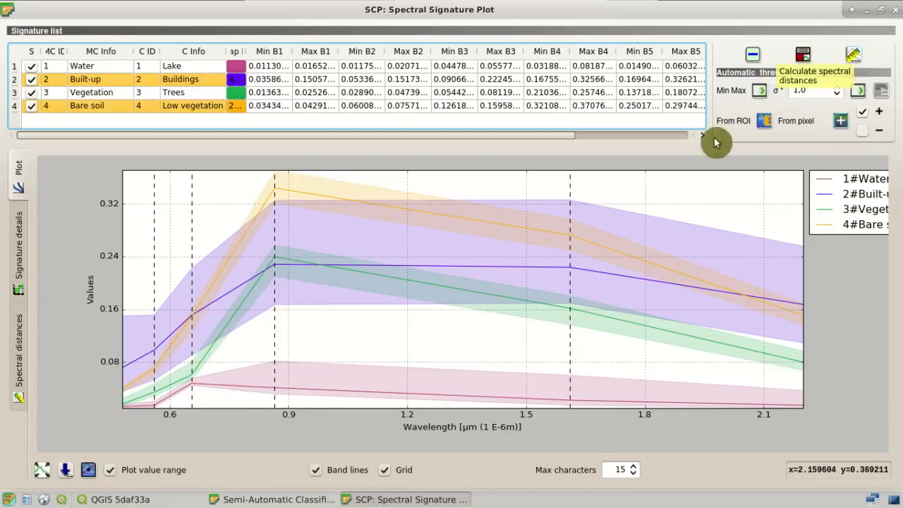
Step: Examine the spectral distances between signature pairs and the details of each signature, and close the signature plot
click(20, 365)
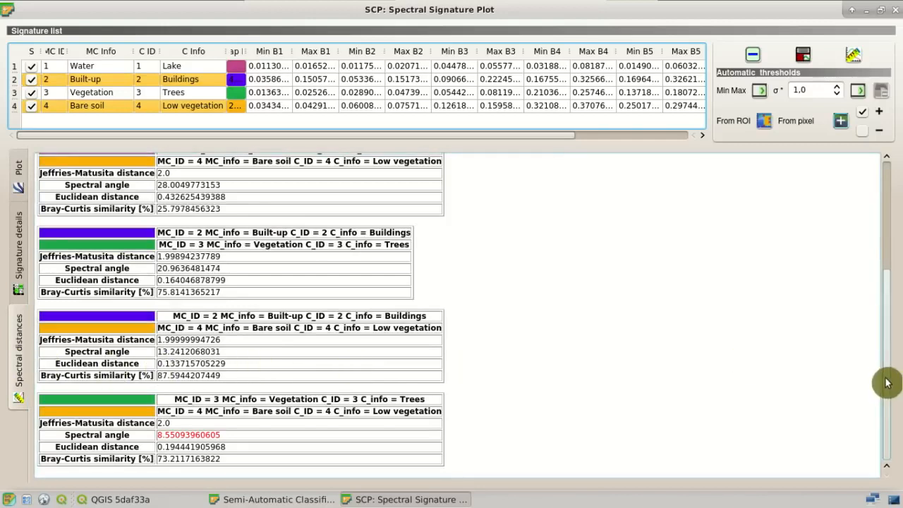
mouse_move(887, 383)
mouse_down()
mouse_move(886, 235)
mouse_move(889, 402)
mouse_up()
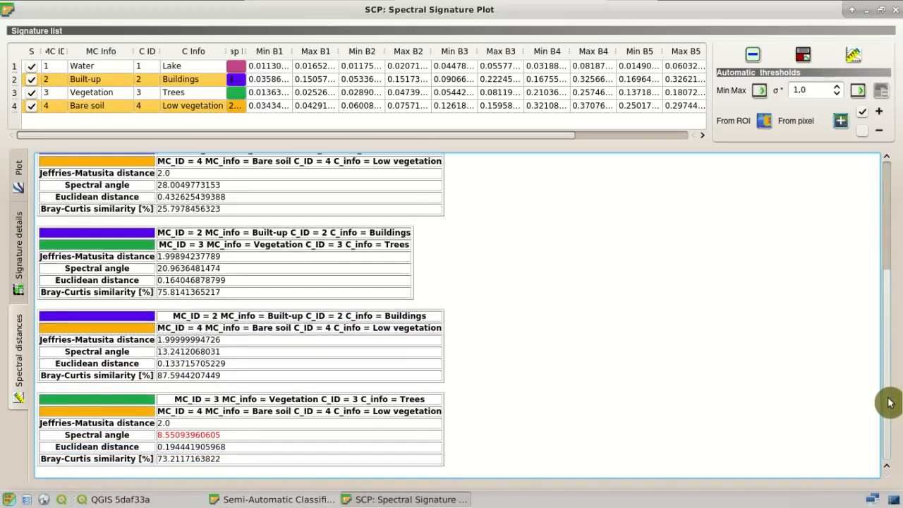
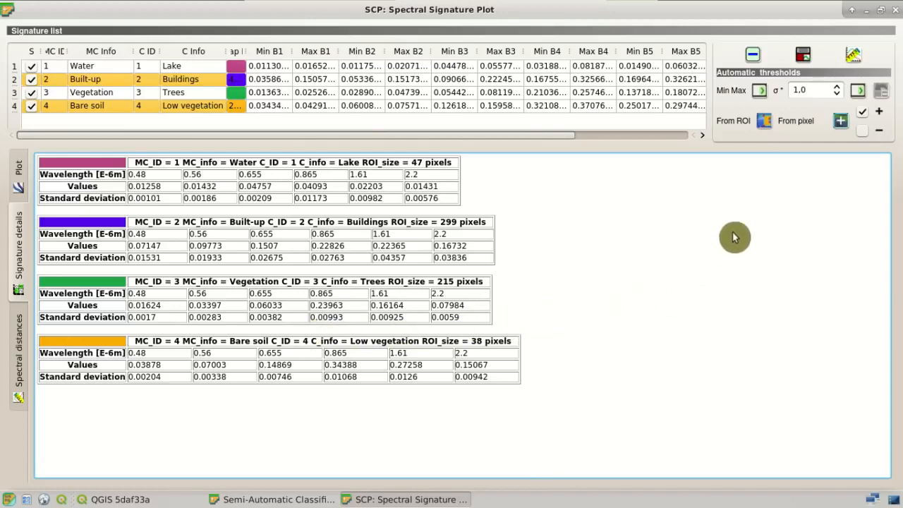
click(896, 13)
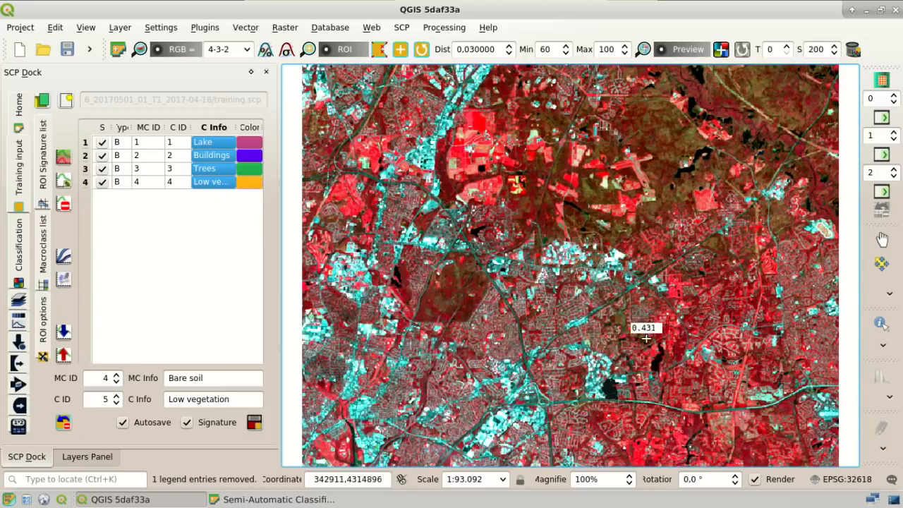
Step: Display the image around the dark lake in composites 3-2-1 and 4-3-2, and enter the new colour composite 3-4-6
scroll(592, 403, up, 2)
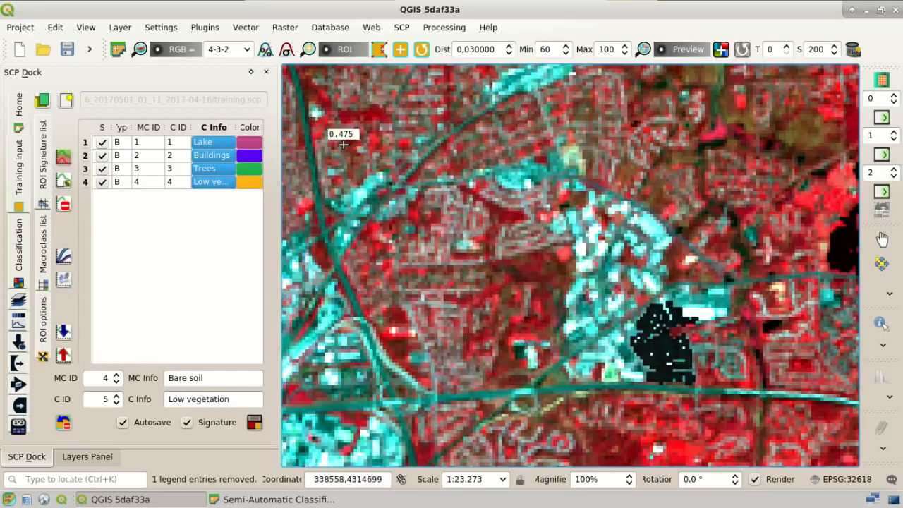
click(246, 50)
click(240, 80)
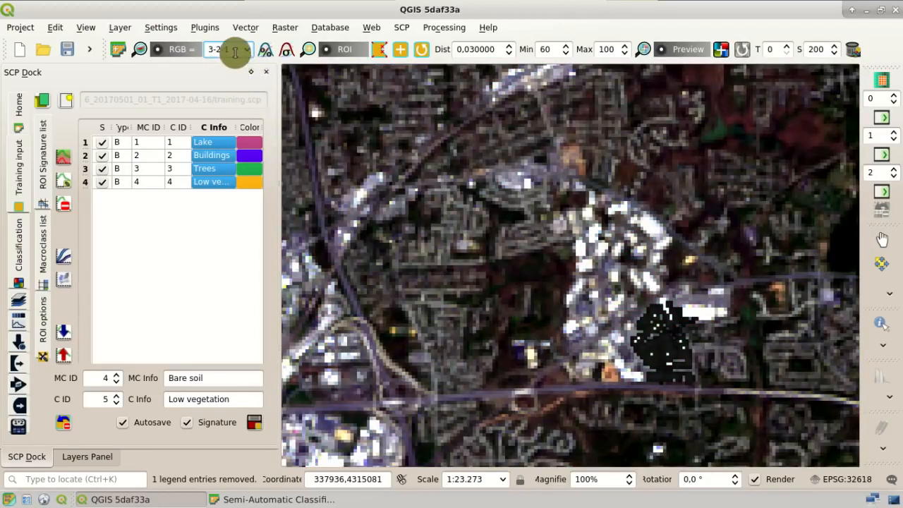
click(246, 51)
click(238, 92)
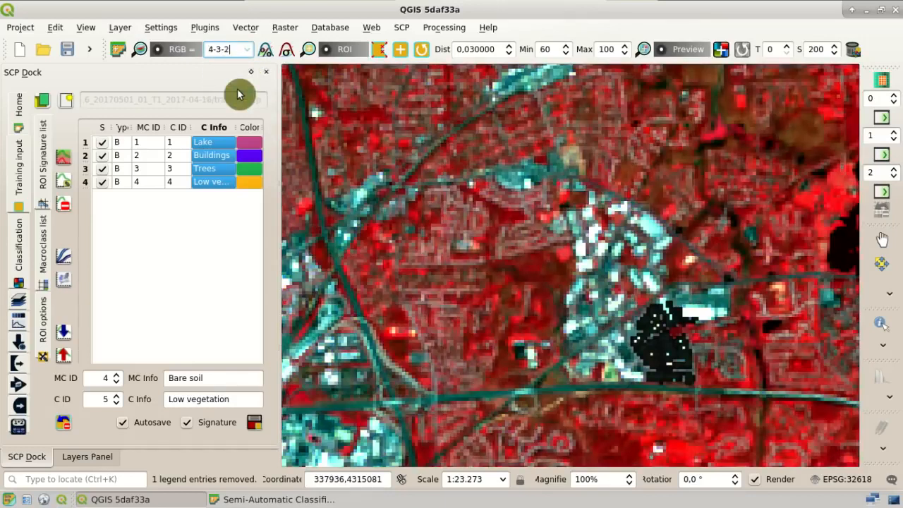
drag(234, 52, 183, 47)
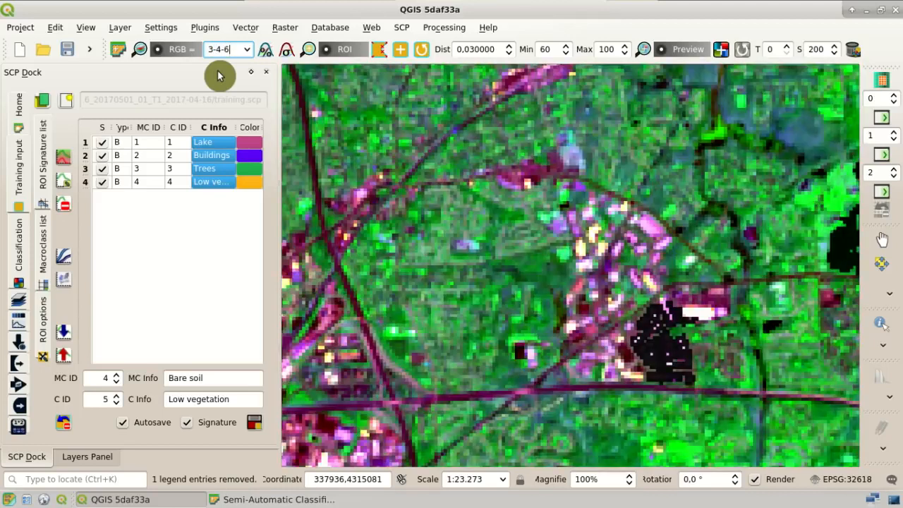
Step: Inspect the whole image in composite 3-4-6, check the available composites and open the RGB list tool
click(139, 49)
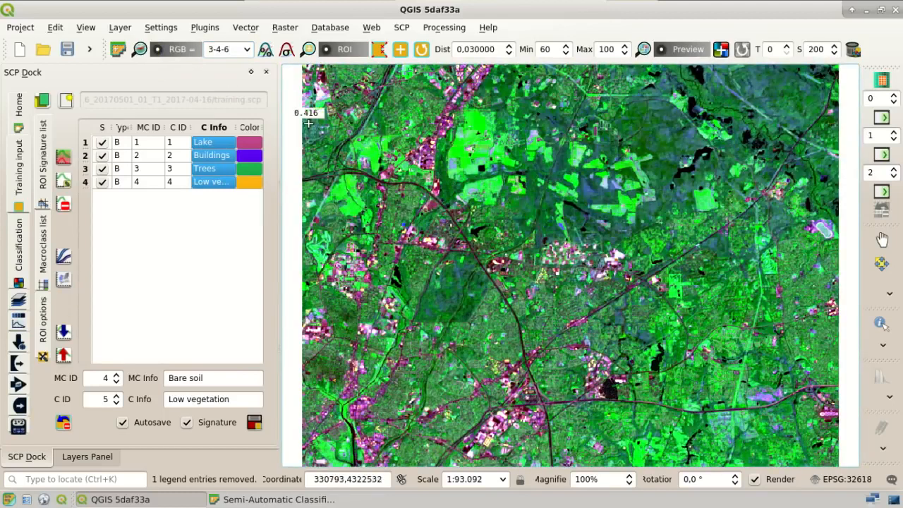
click(245, 51)
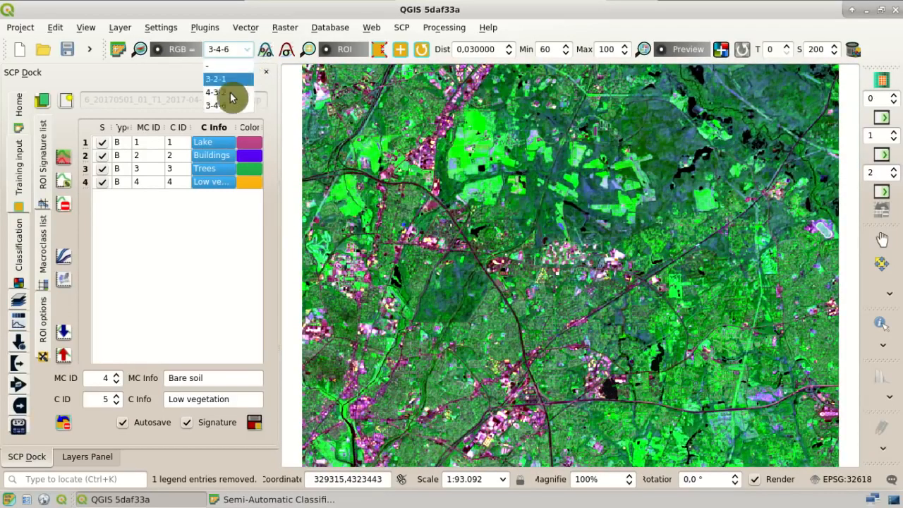
click(275, 106)
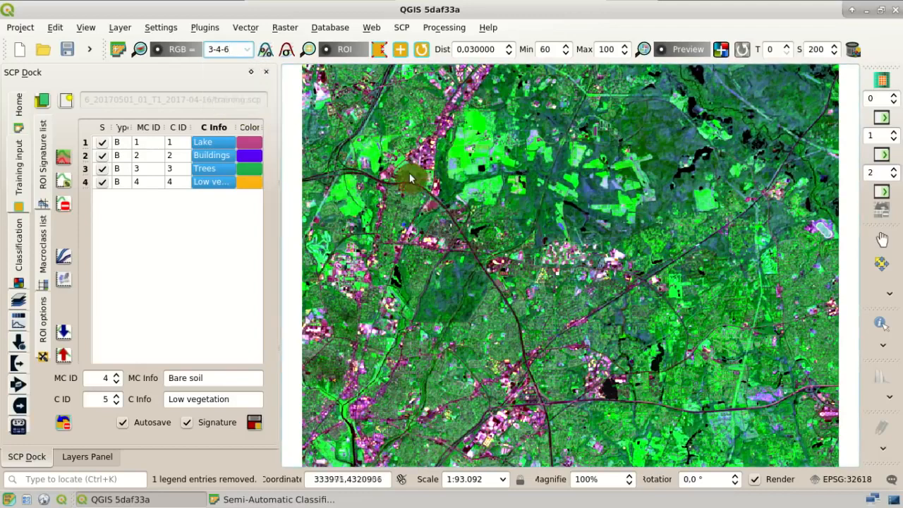
scroll(409, 175, up, 2)
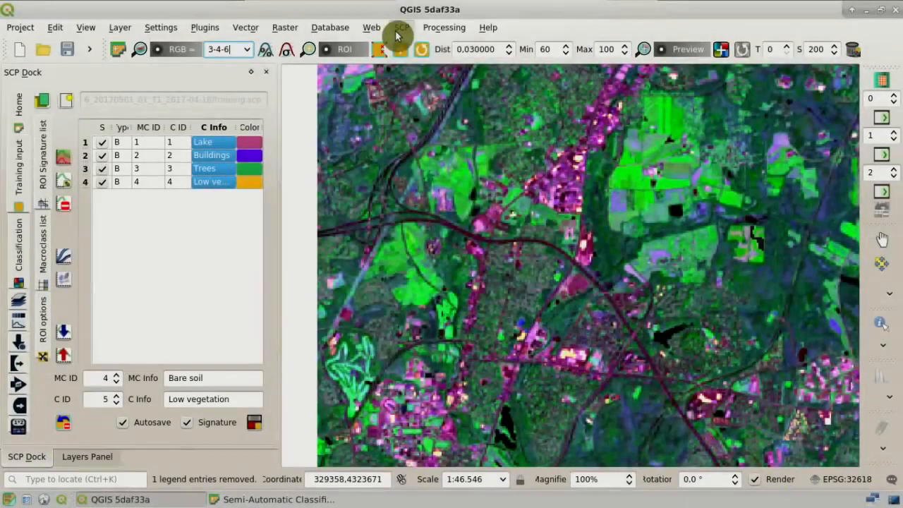
click(401, 26)
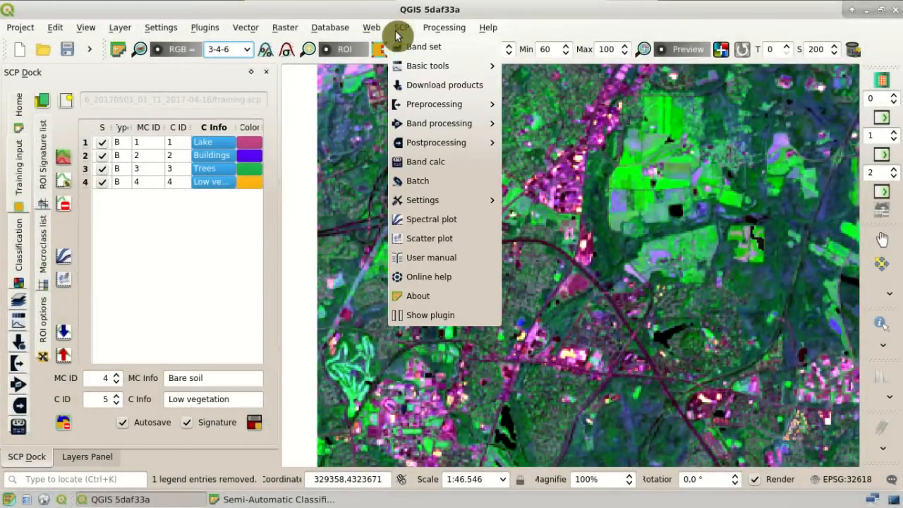
mouse_move(397, 65)
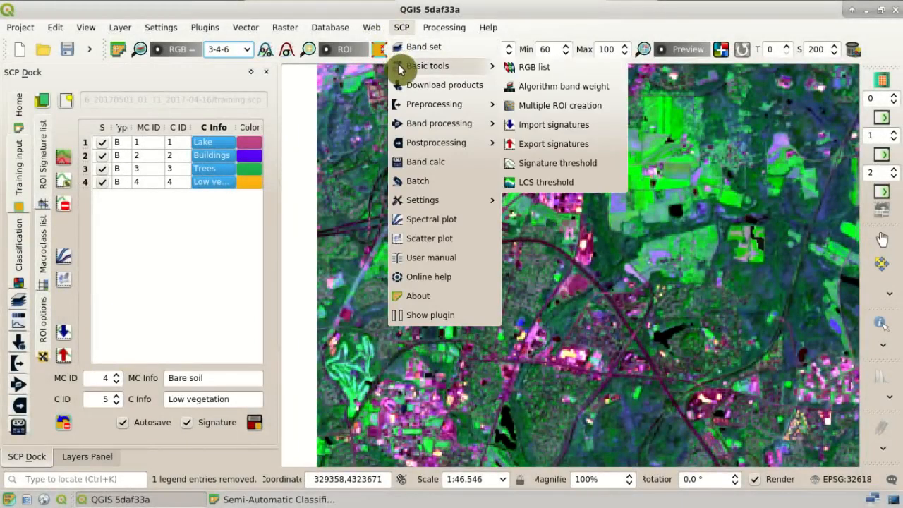
click(535, 74)
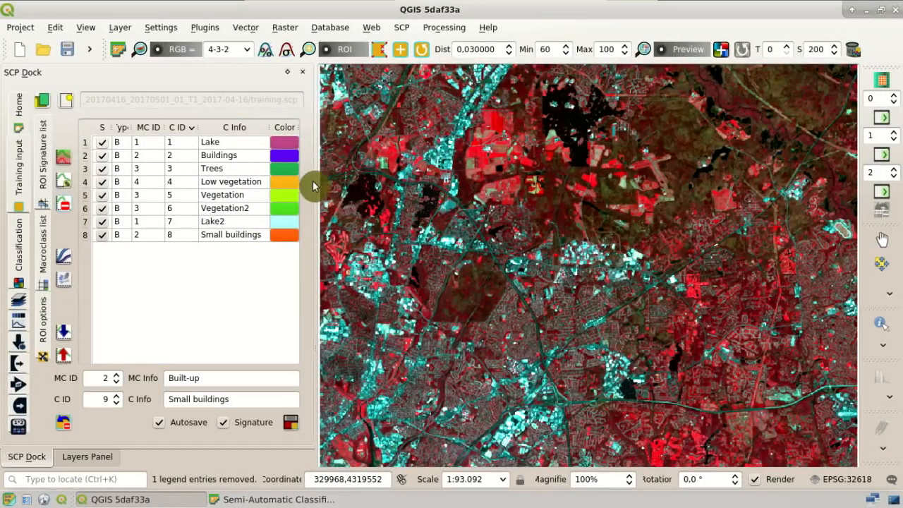
Step: Hide and show the ROI display and the training layer again to check the collected training areas against the image
click(336, 52)
click(336, 53)
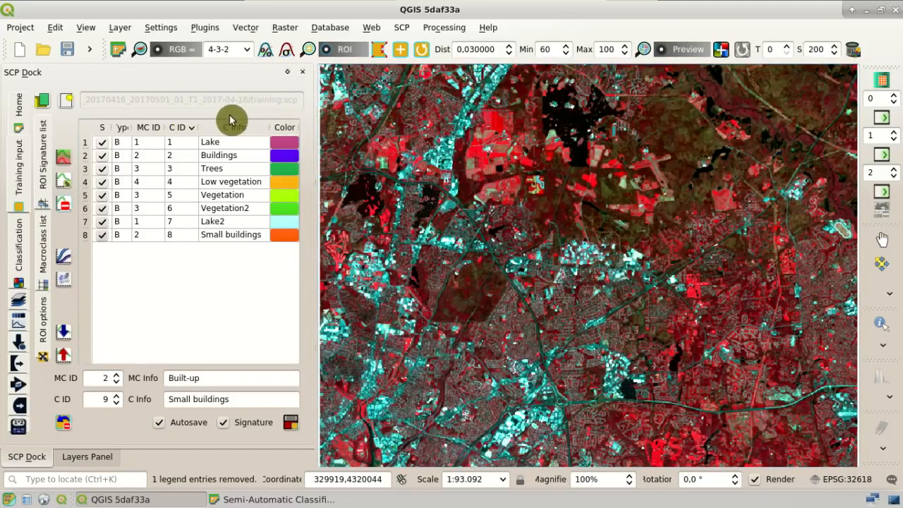
click(117, 459)
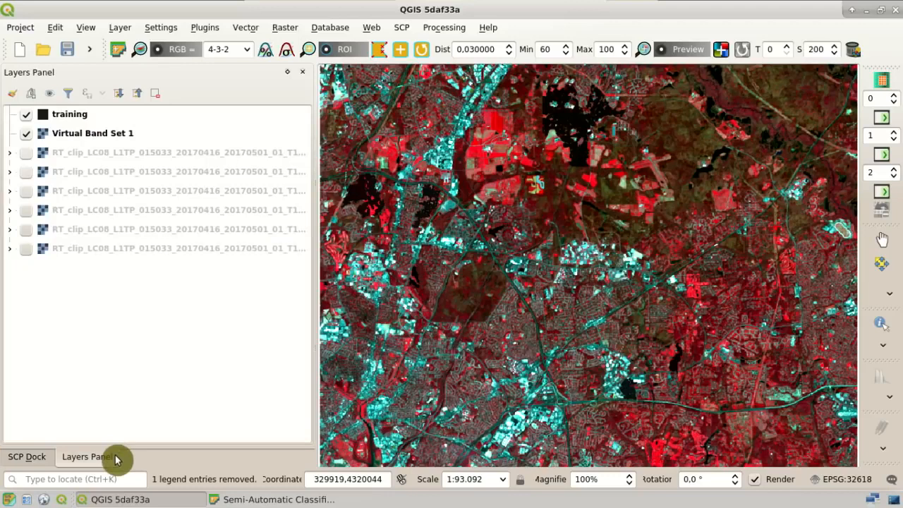
click(35, 117)
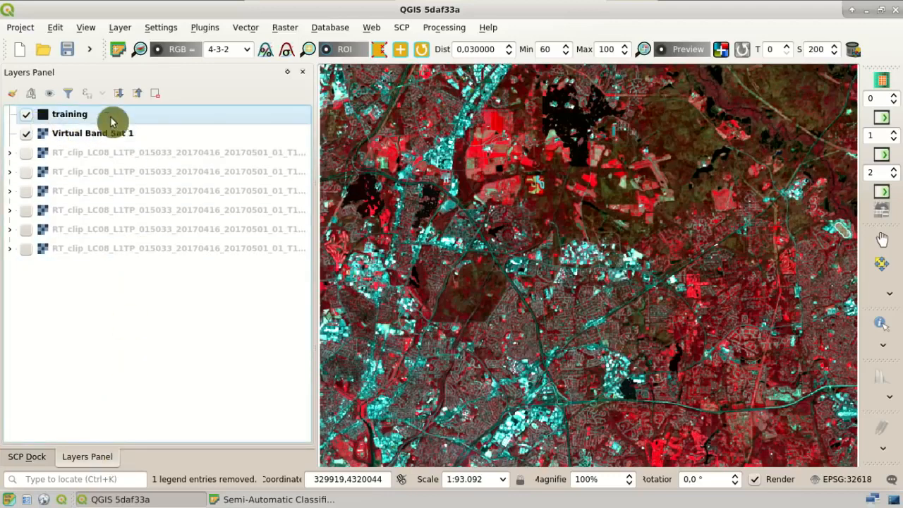
click(27, 116)
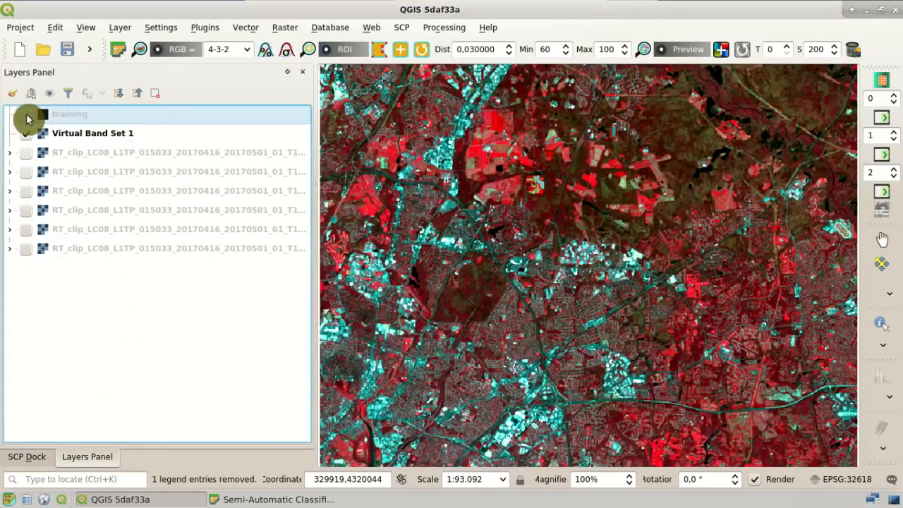
click(27, 116)
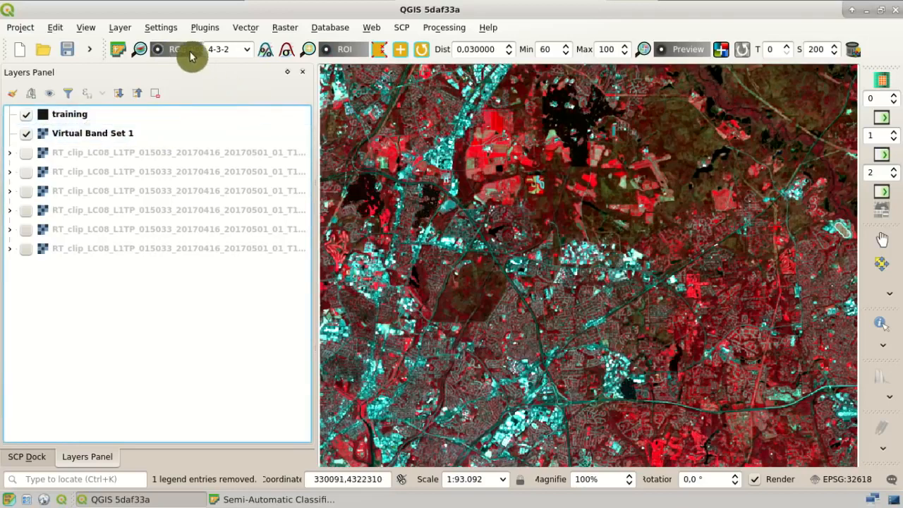
Step: Compare the training areas against colour composite 3-2-1 and return the display to 4-3-2
click(248, 51)
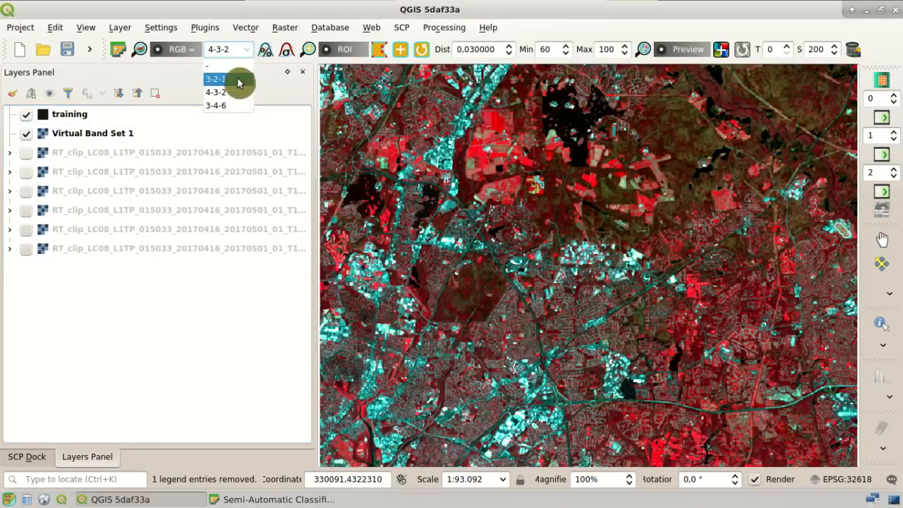
click(237, 83)
click(248, 50)
click(232, 79)
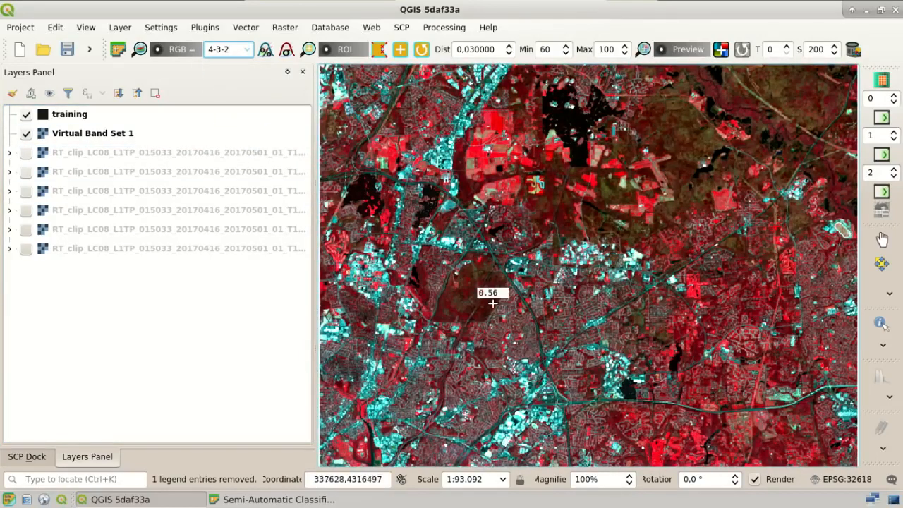
Step: Set the colour of the Lake class in the ROI signature list to blue #0055ff
click(29, 459)
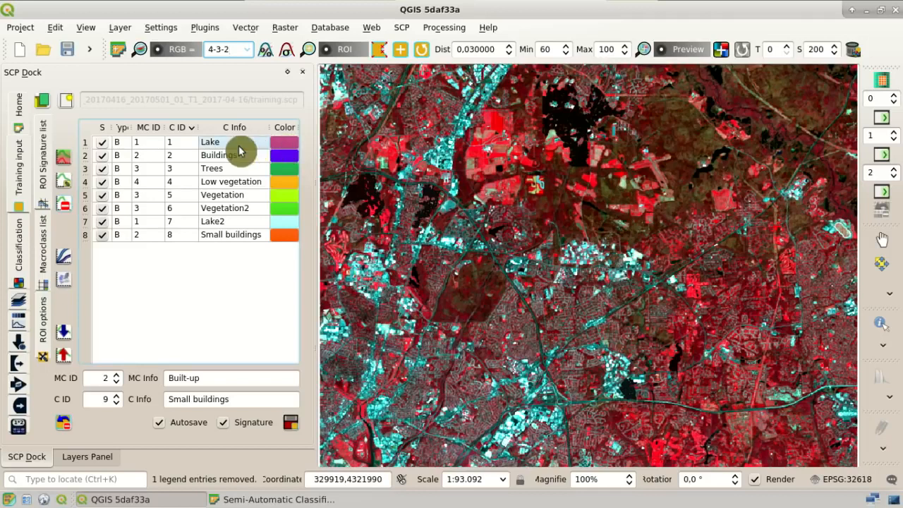
double_click(294, 146)
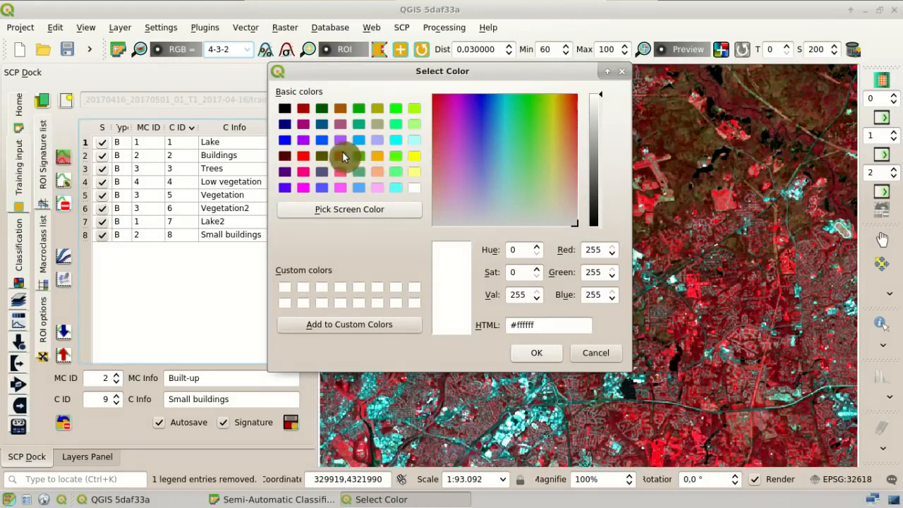
click(323, 144)
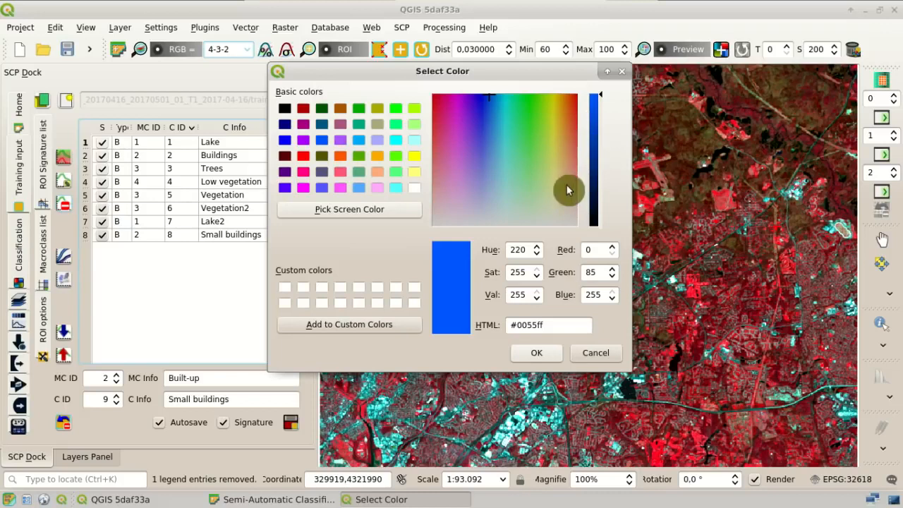
click(536, 353)
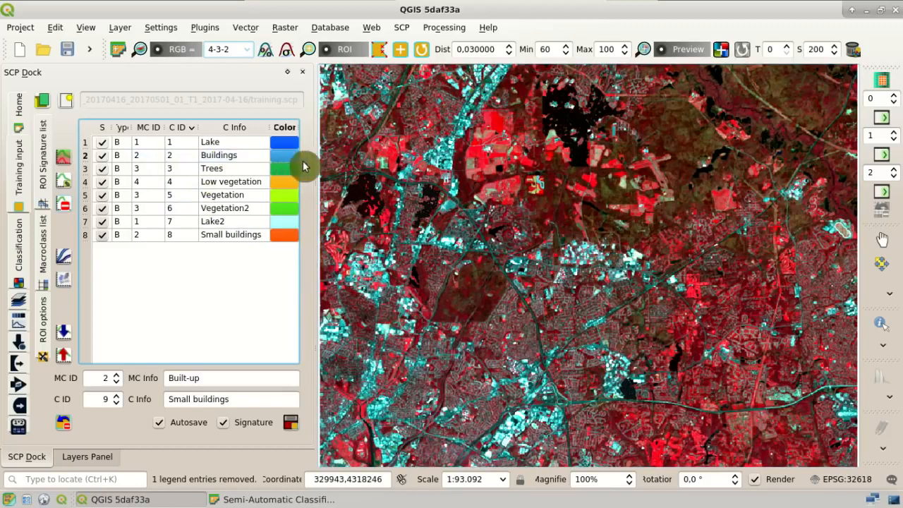
Step: Set the colour of the Buildings class in the ROI signature list to red
double_click(271, 156)
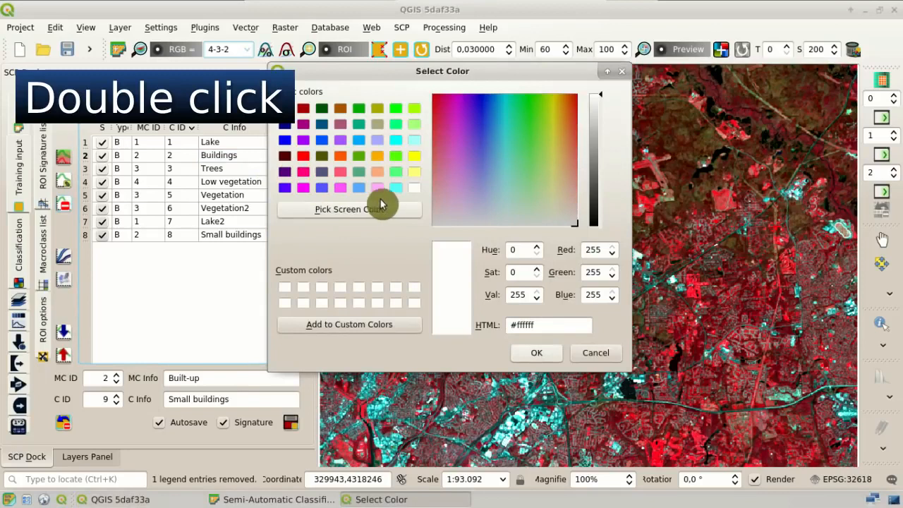
click(305, 155)
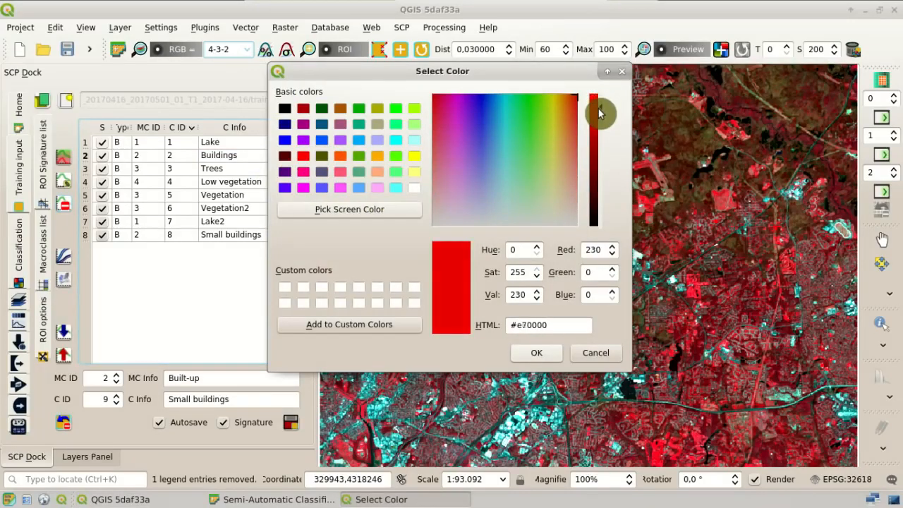
click(533, 346)
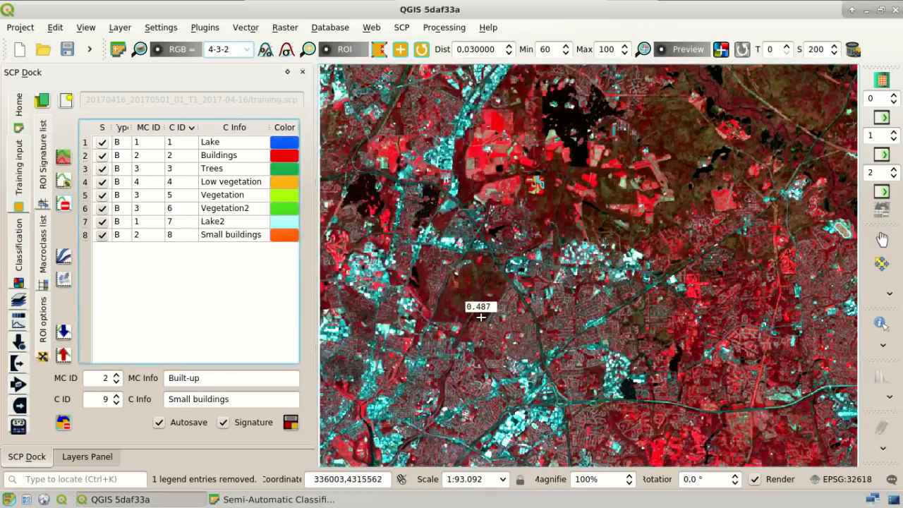
Step: Show the macroclass list and open the colour selection for the Water macroclass, keeping its existing colour
click(226, 181)
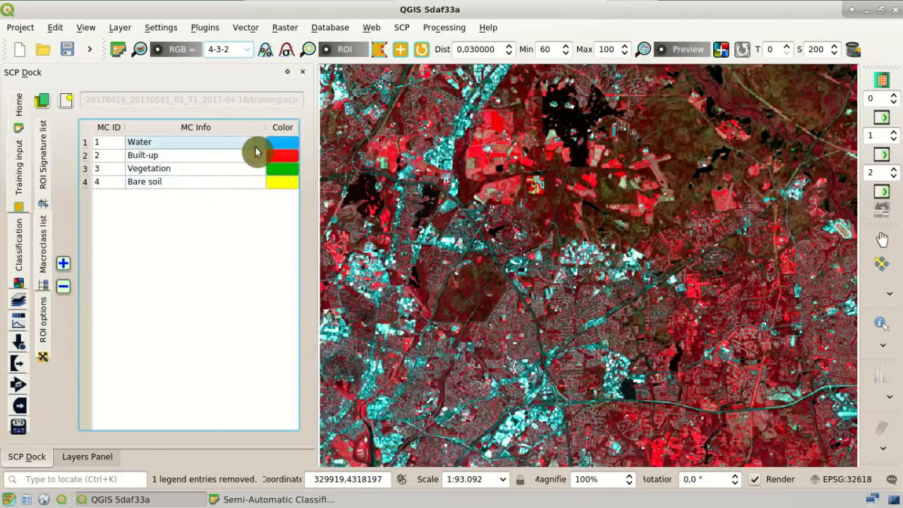
double_click(290, 145)
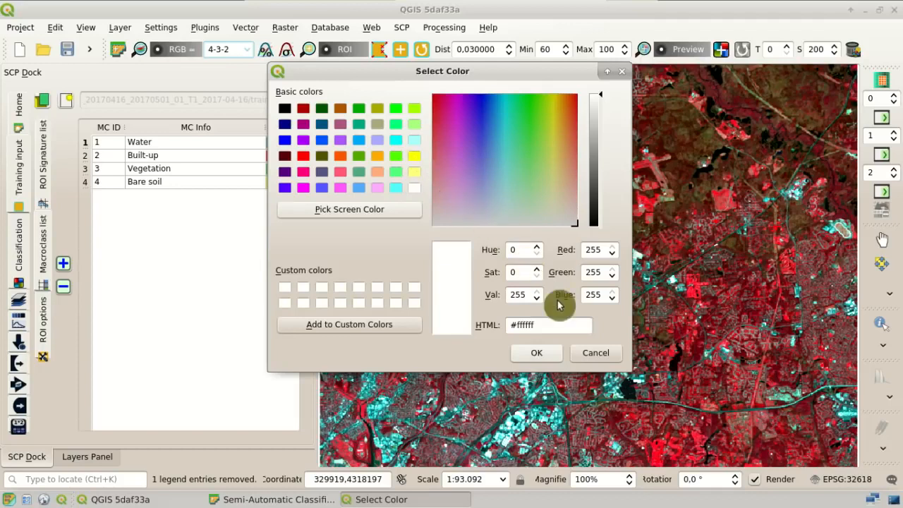
click(593, 356)
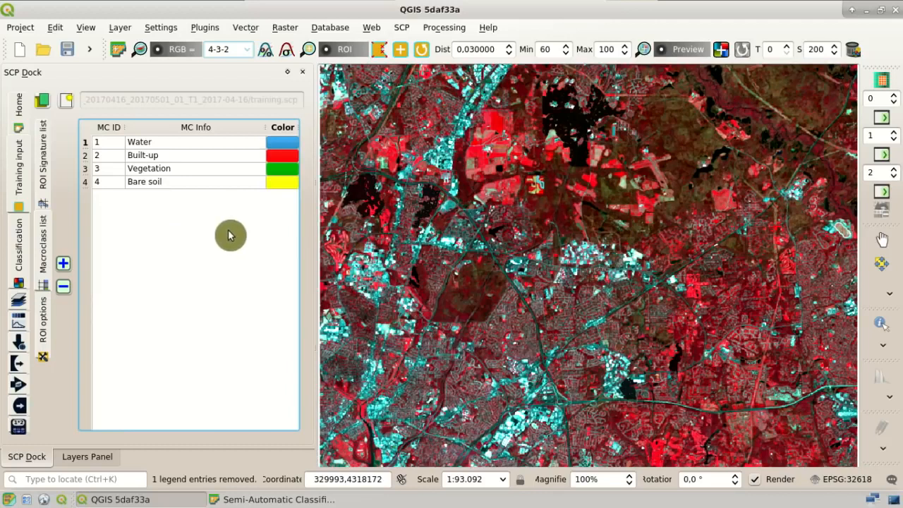
Step: Show the ROI signature list, open the classification settings, and set the algorithm to Maximum Likelihood
click(43, 181)
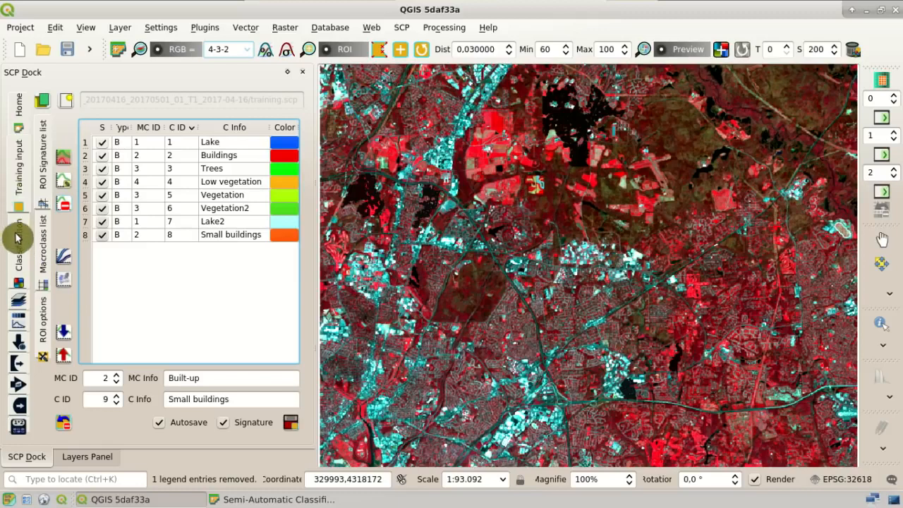
click(20, 257)
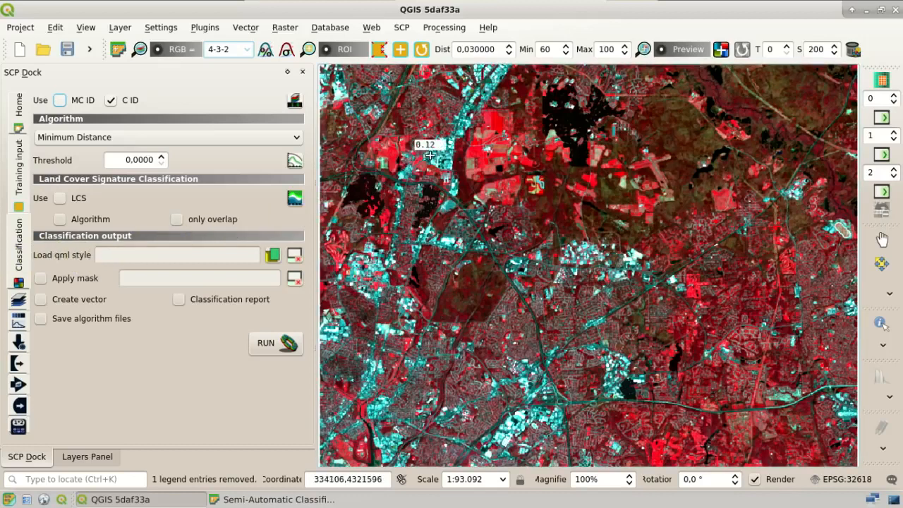
click(287, 141)
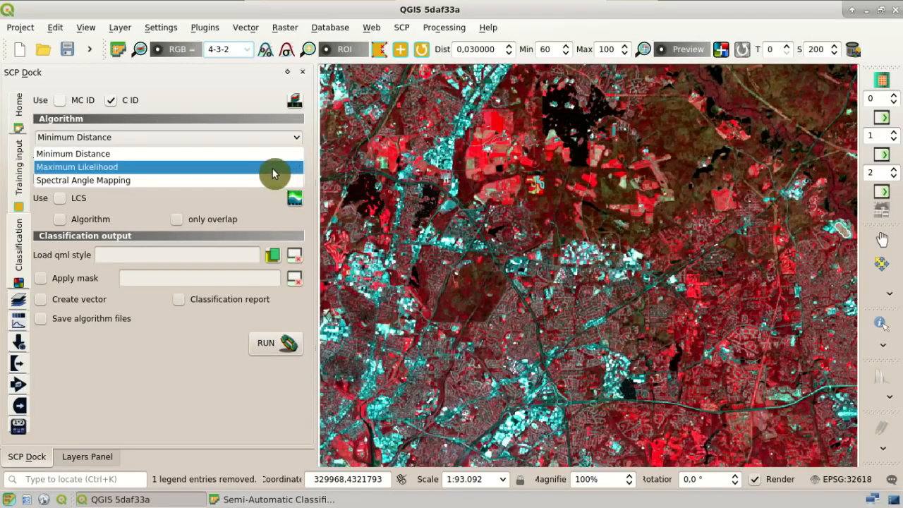
click(274, 174)
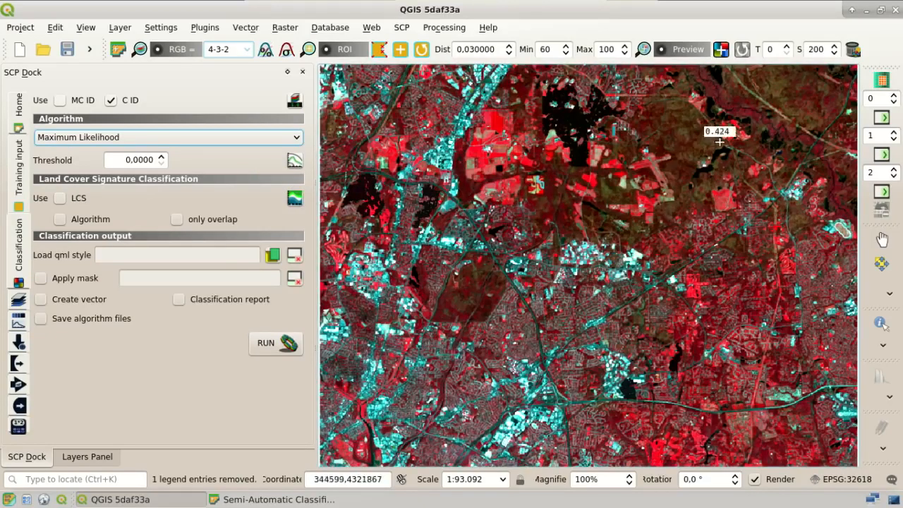
Step: Create a Maximum Likelihood classification preview by class ID over the built-up area south of the image centre
click(722, 54)
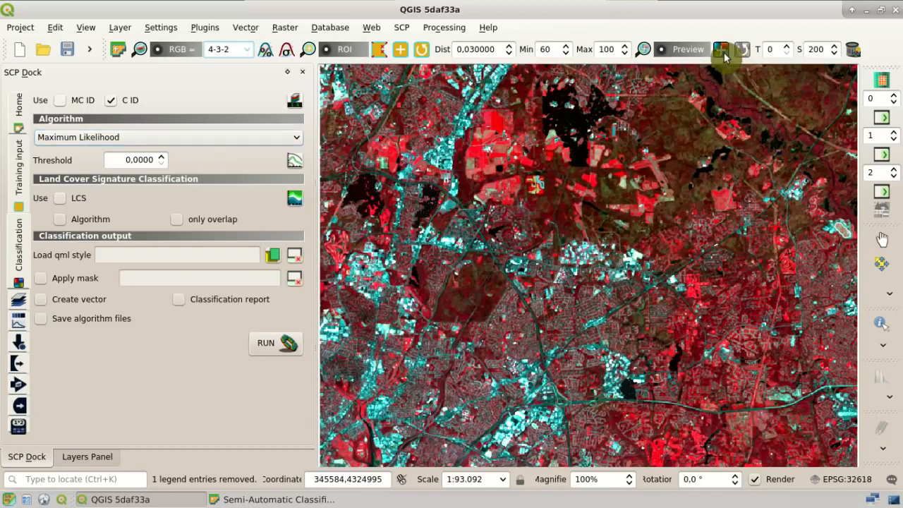
click(549, 310)
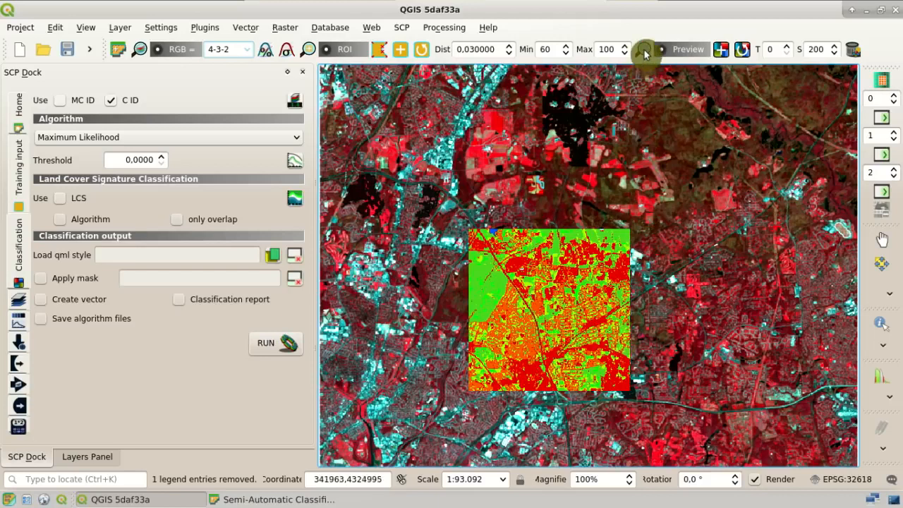
click(644, 51)
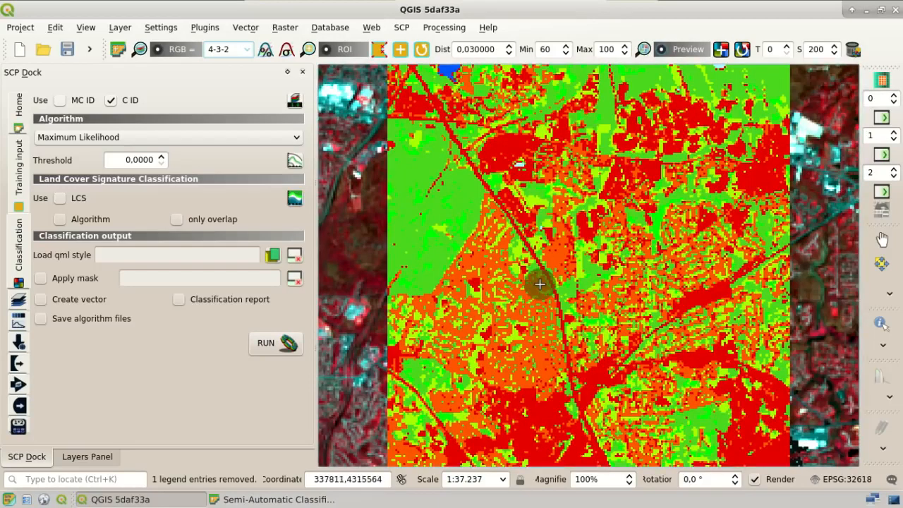
Step: Switch the classification from C ID to MC ID, show the macroclass list, and recompute the preview
click(20, 205)
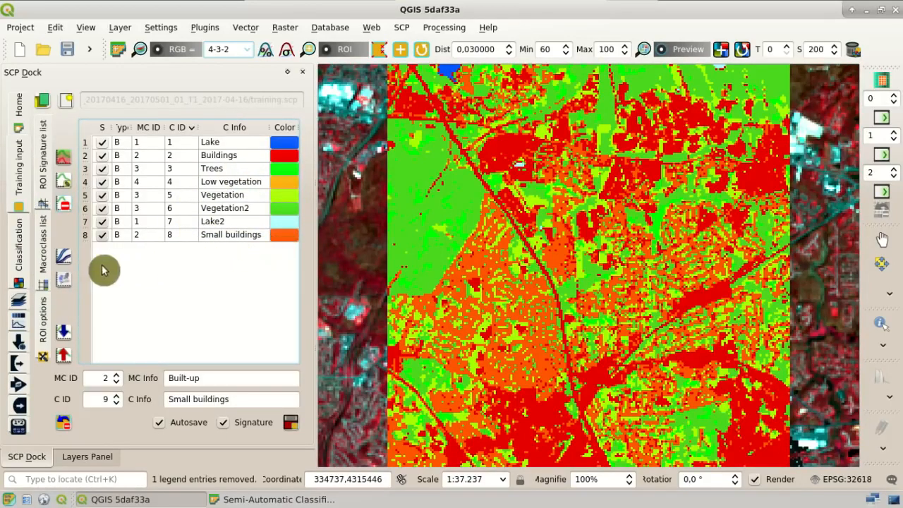
click(25, 260)
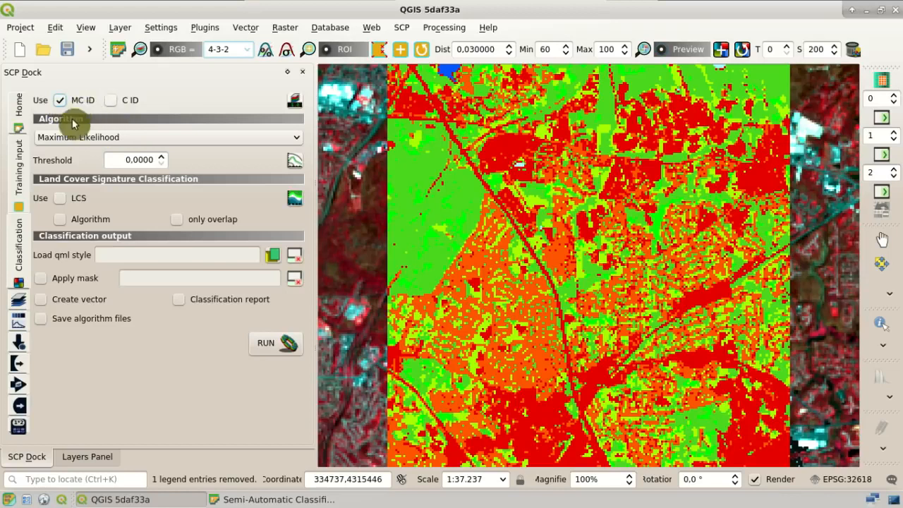
click(24, 176)
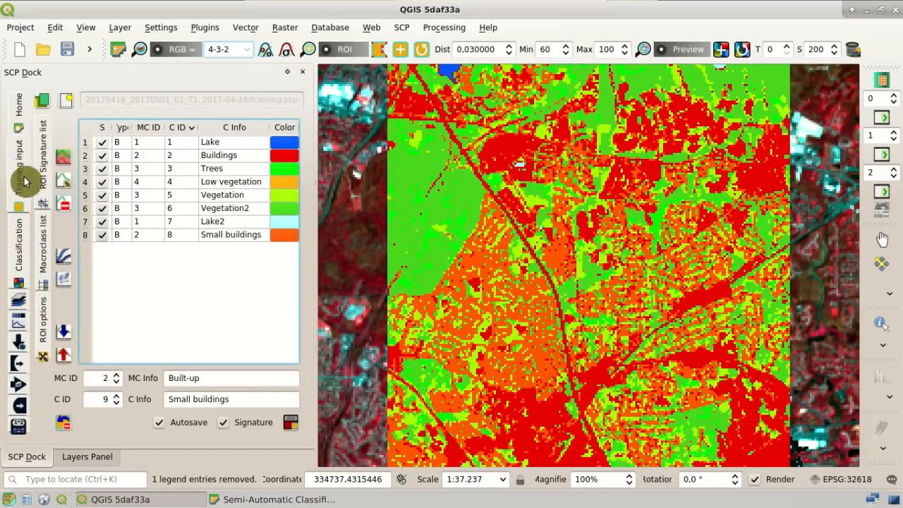
click(42, 233)
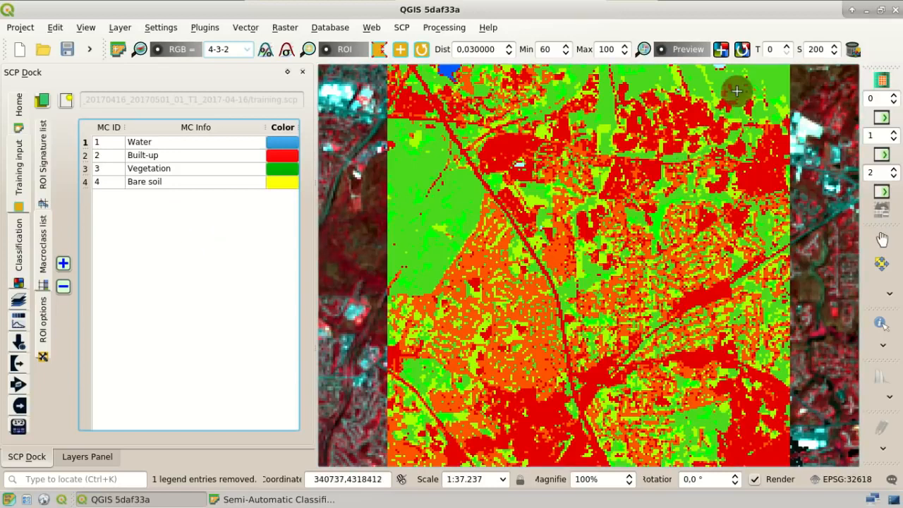
click(742, 49)
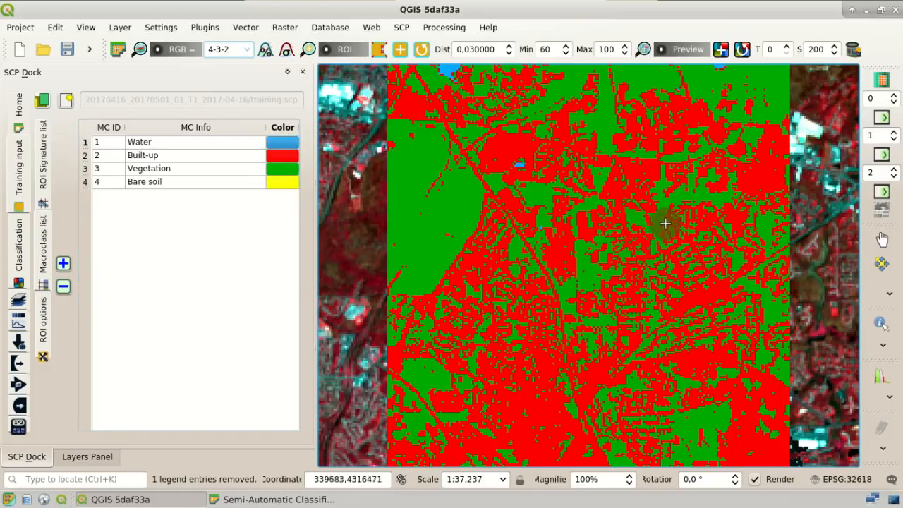
Step: Set the classification preview size to 300 and recompute the preview
scroll(665, 223, down, 2)
scroll(666, 223, up, 1)
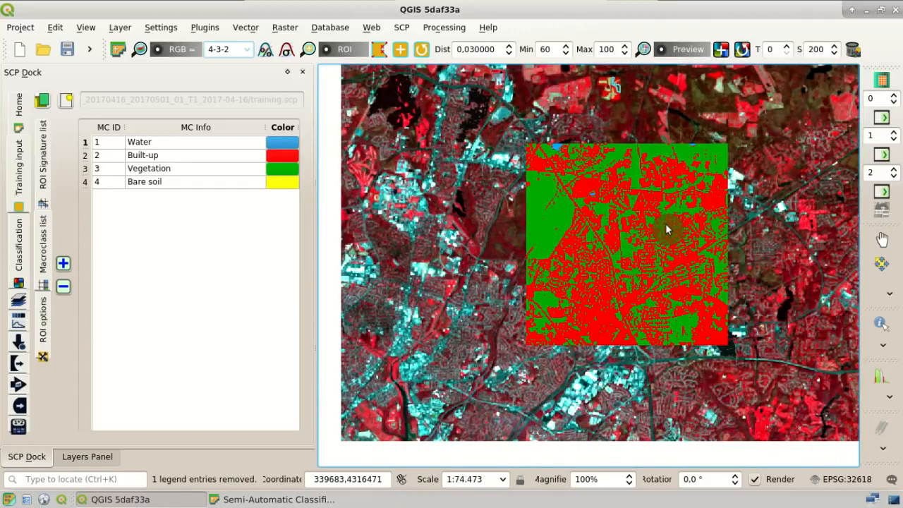
click(813, 49)
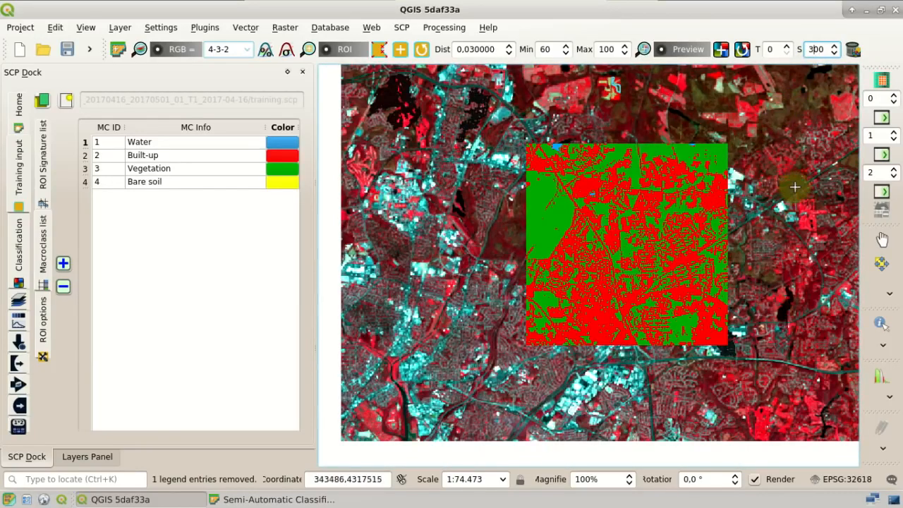
click(742, 49)
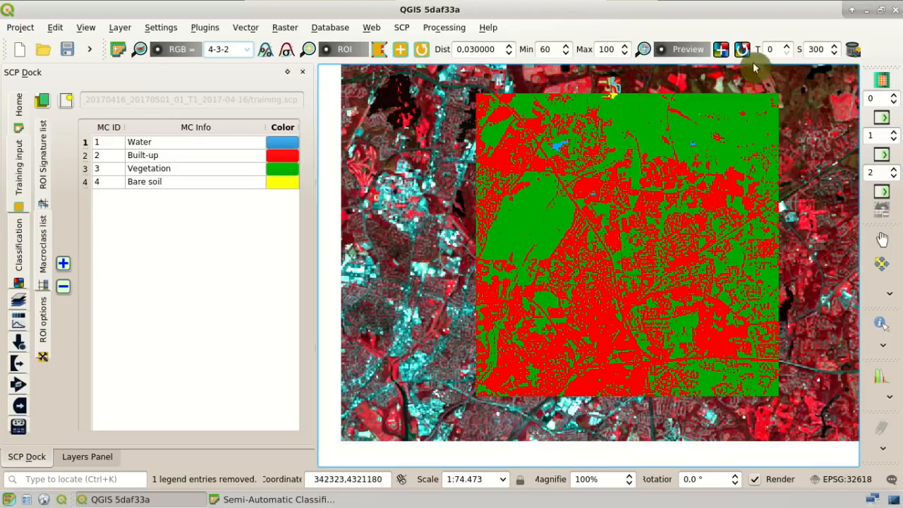
click(690, 51)
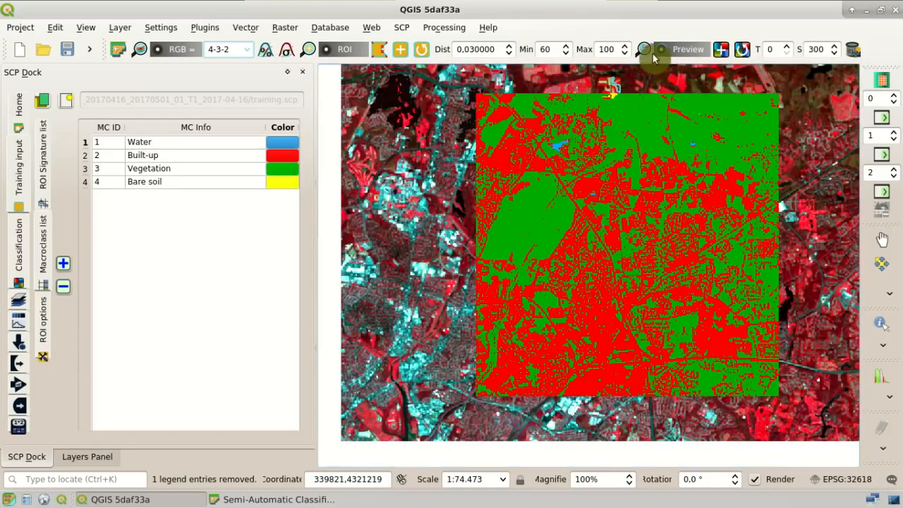
click(649, 53)
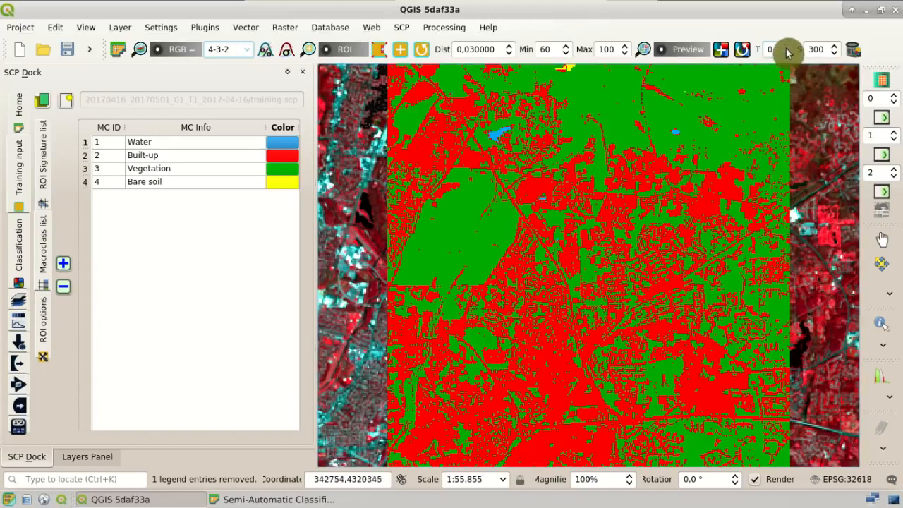
Step: Compare the classification preview with the image beneath it by varying the preview transparency up to 80, returning it to 0
scroll(787, 51, up, 5)
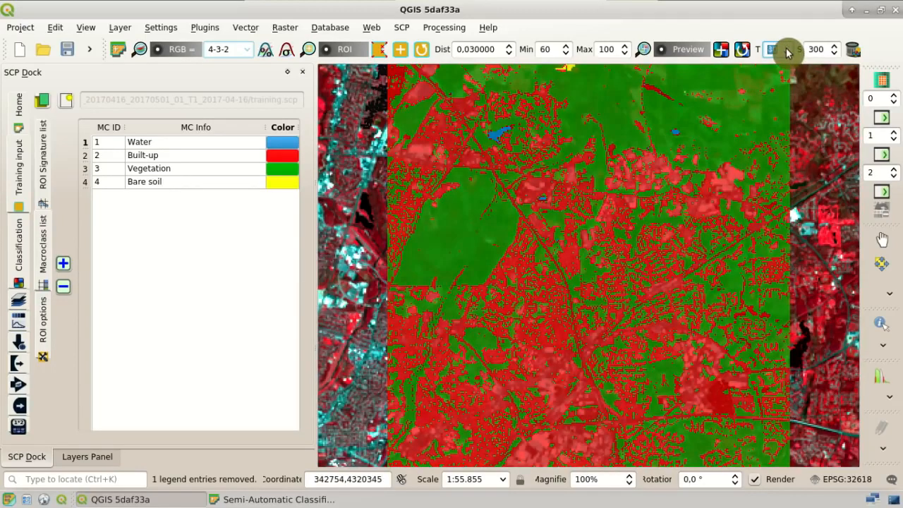
scroll(787, 52, up, 2)
scroll(787, 52, down, 6)
scroll(788, 53, down, 1)
scroll(787, 47, up, 5)
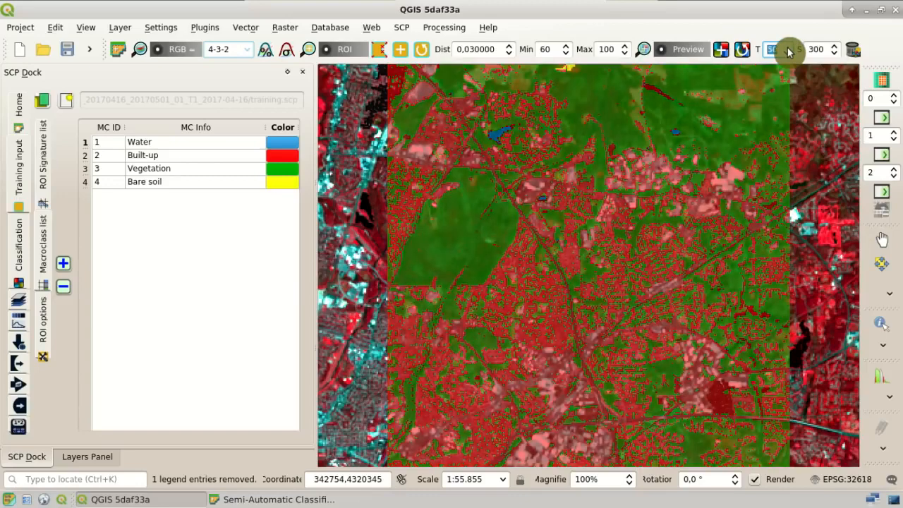
click(788, 47)
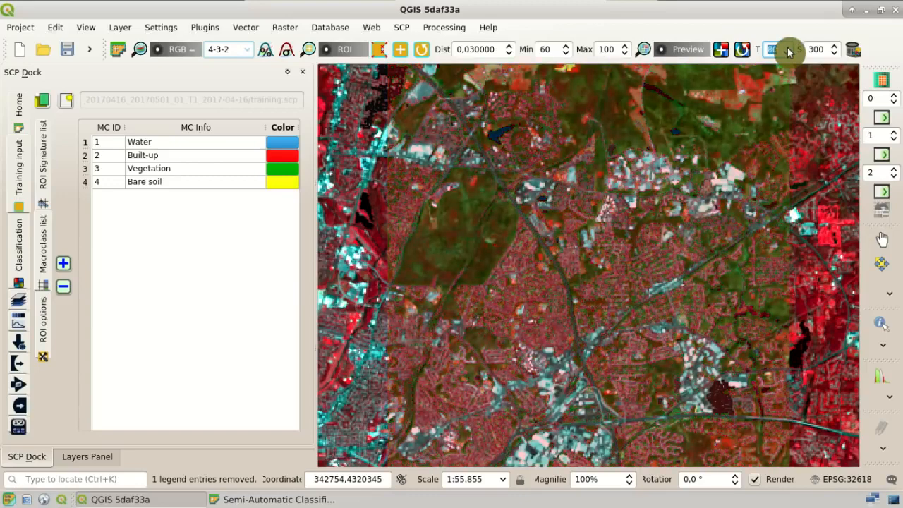
click(788, 53)
click(788, 53)
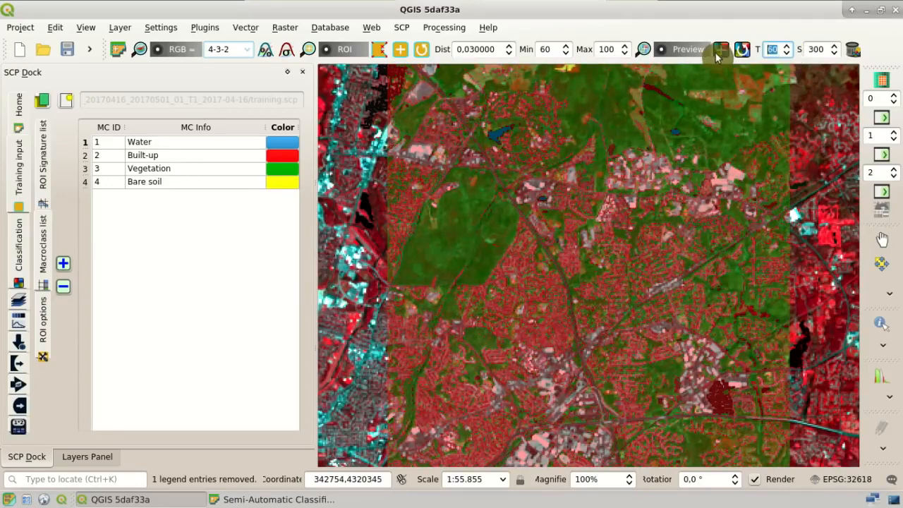
click(683, 56)
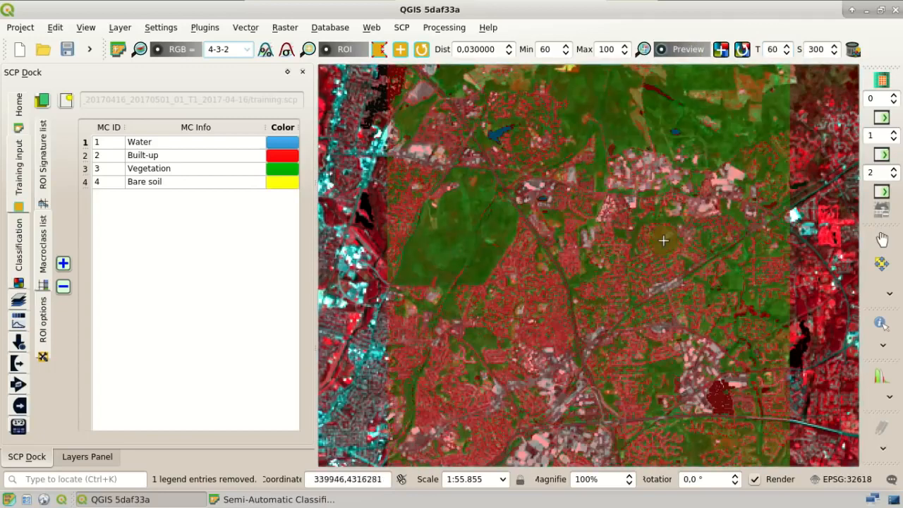
click(789, 56)
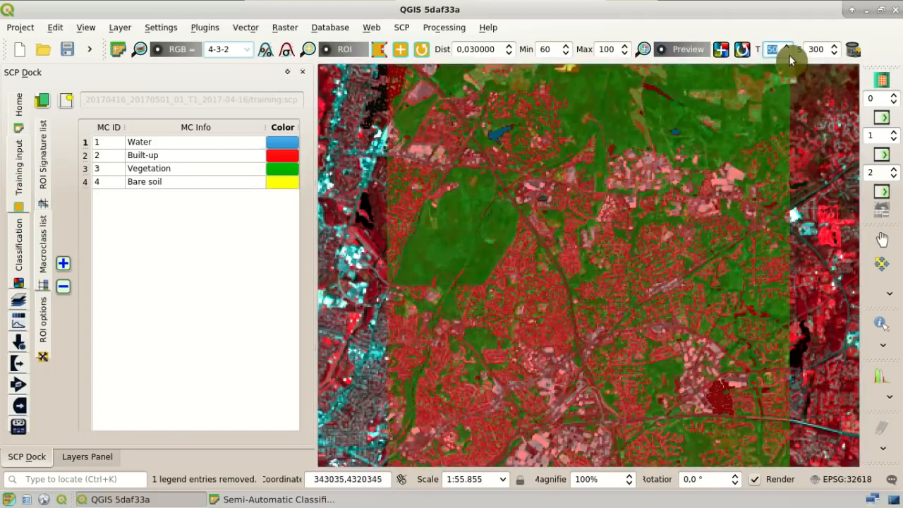
click(787, 55)
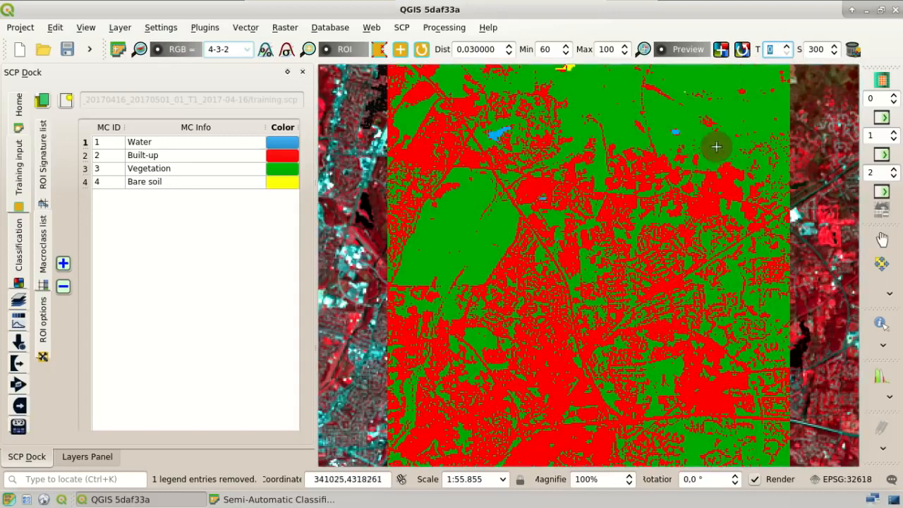
click(786, 54)
click(786, 55)
click(787, 55)
click(787, 55)
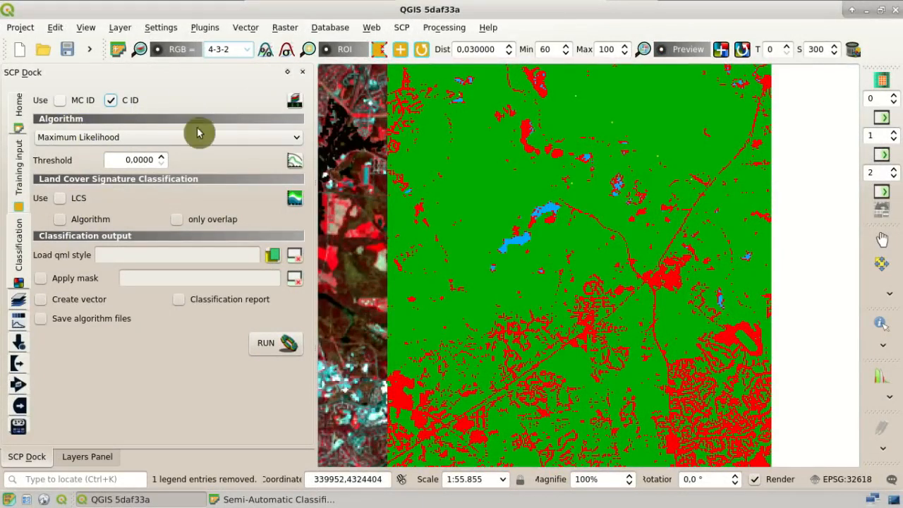
Step: Recompute the classification preview using C ID over the image's northeastern area and show the ROI signature list
click(745, 51)
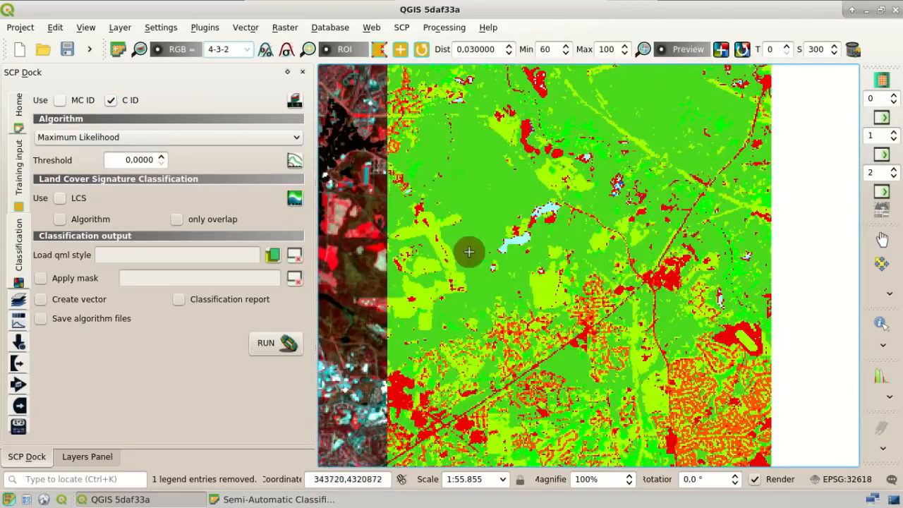
click(17, 148)
click(42, 151)
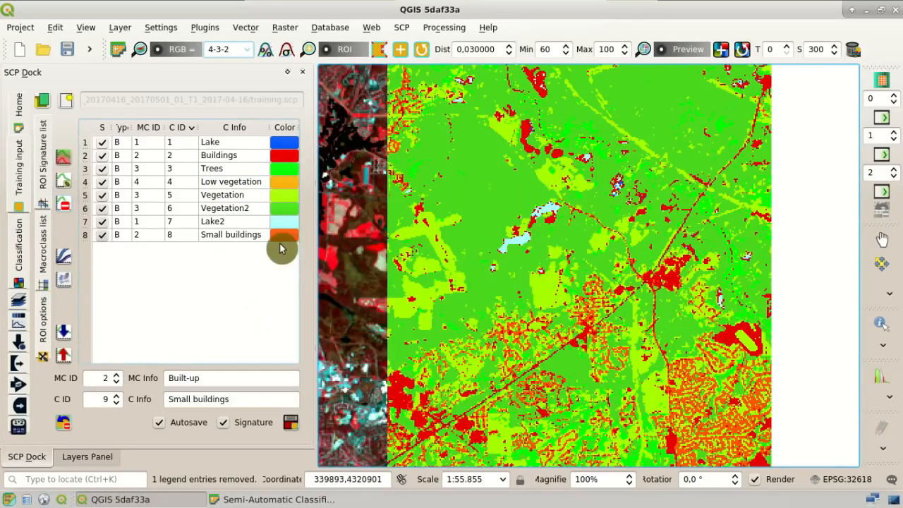
Step: Delete the Small buildings signature from the ROI signature list and recompute the classification preview
click(212, 238)
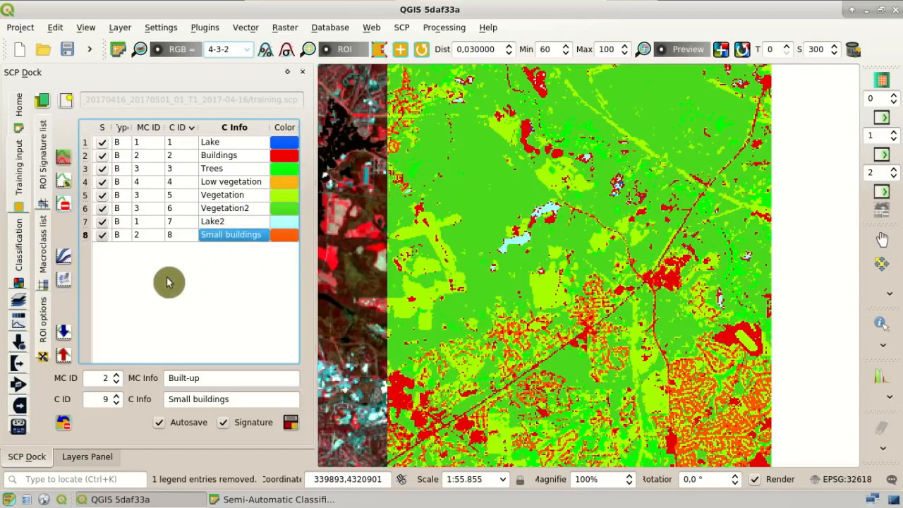
click(64, 206)
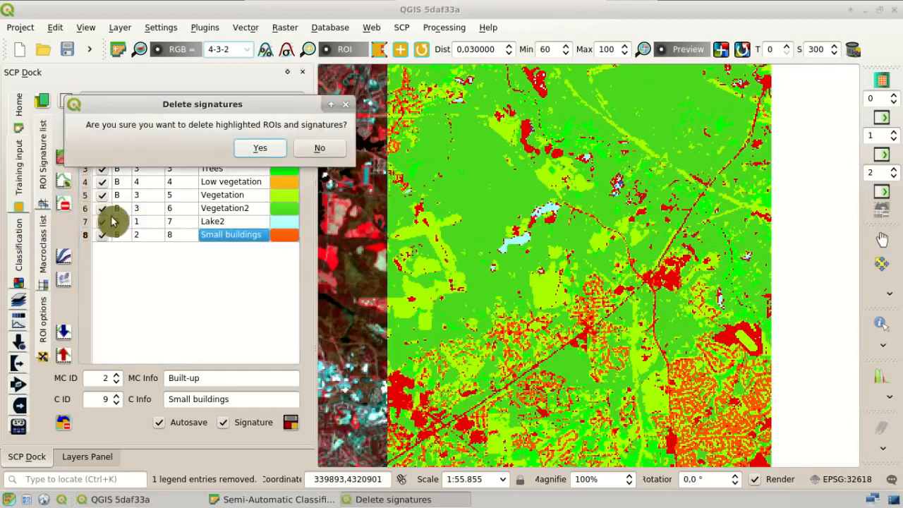
click(261, 149)
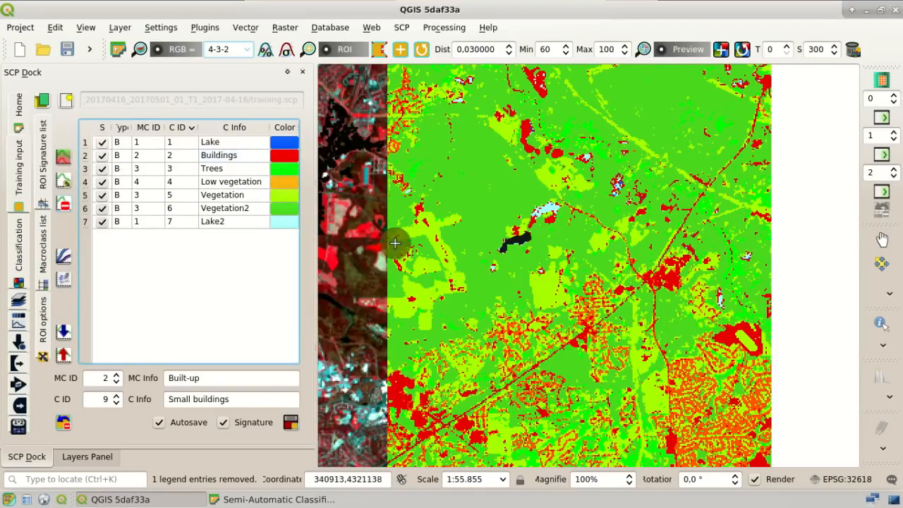
click(750, 52)
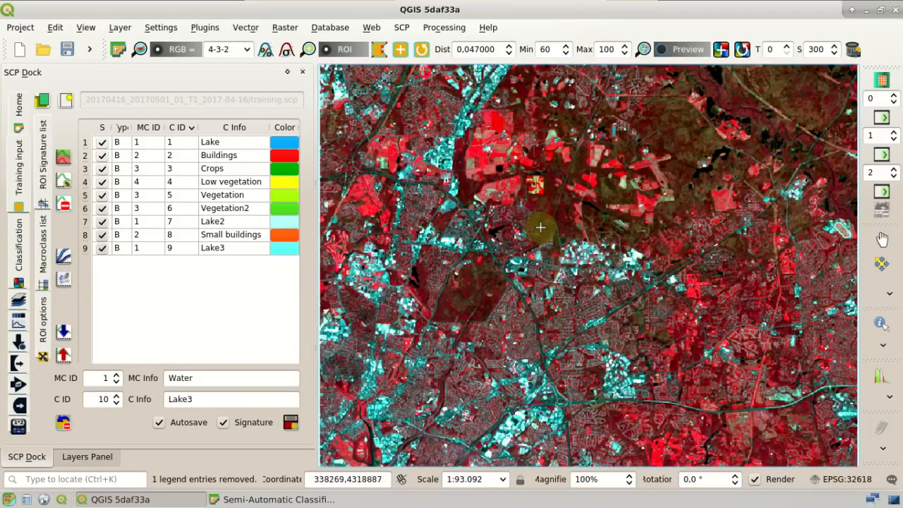
Step: Run the Maximum Likelihood classification using MC ID and save the output raster as classification in the Desktop folder
click(240, 144)
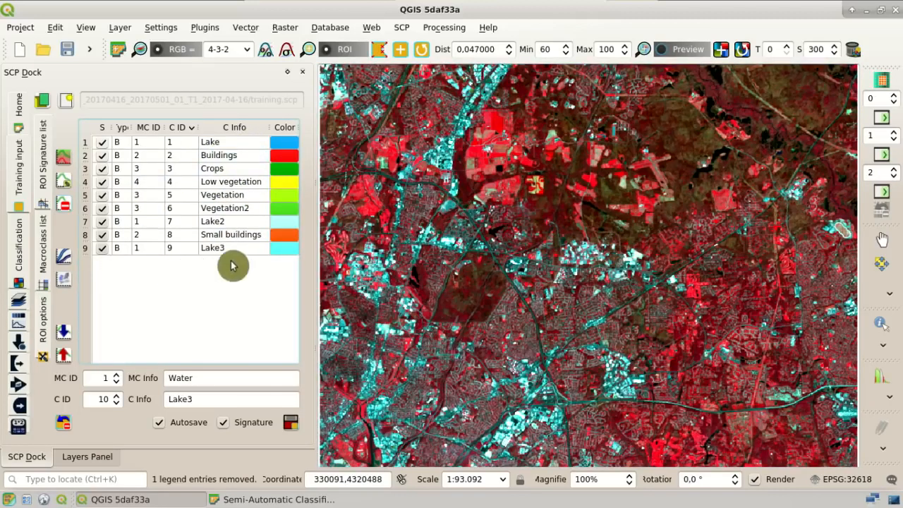
click(18, 258)
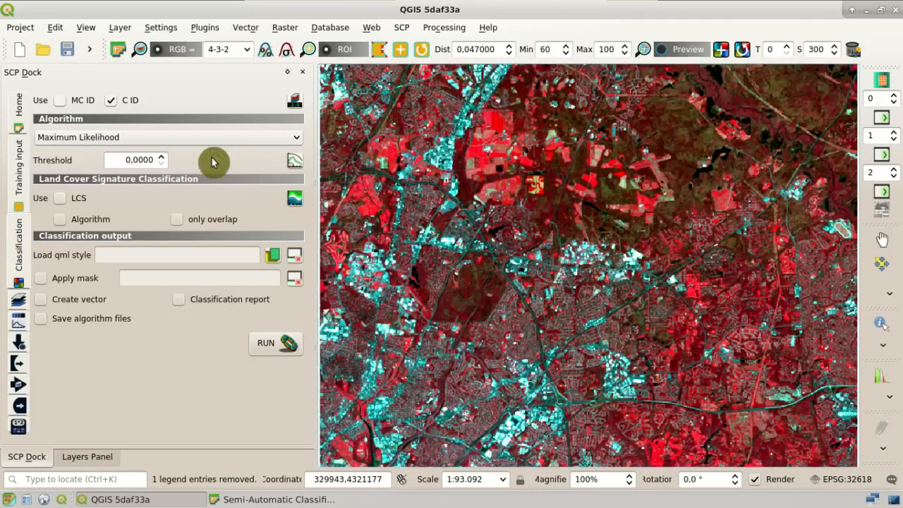
click(59, 101)
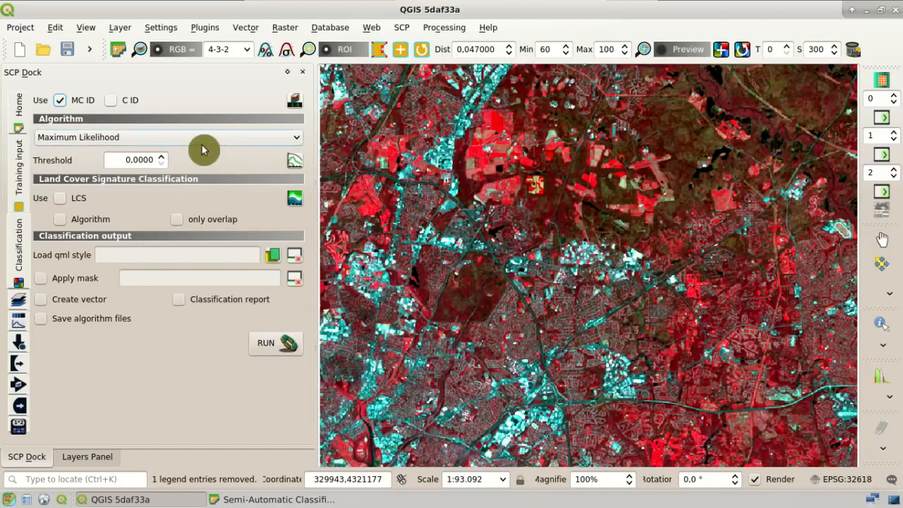
click(274, 353)
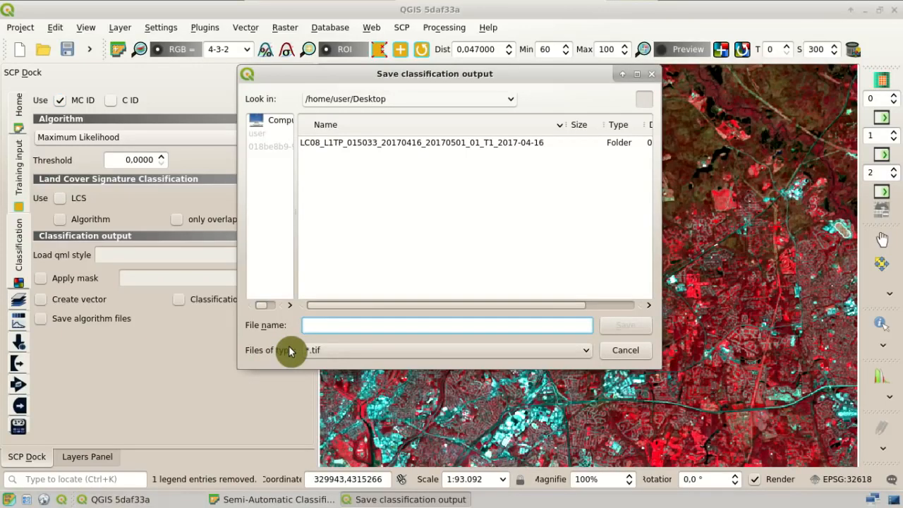
text(classification)
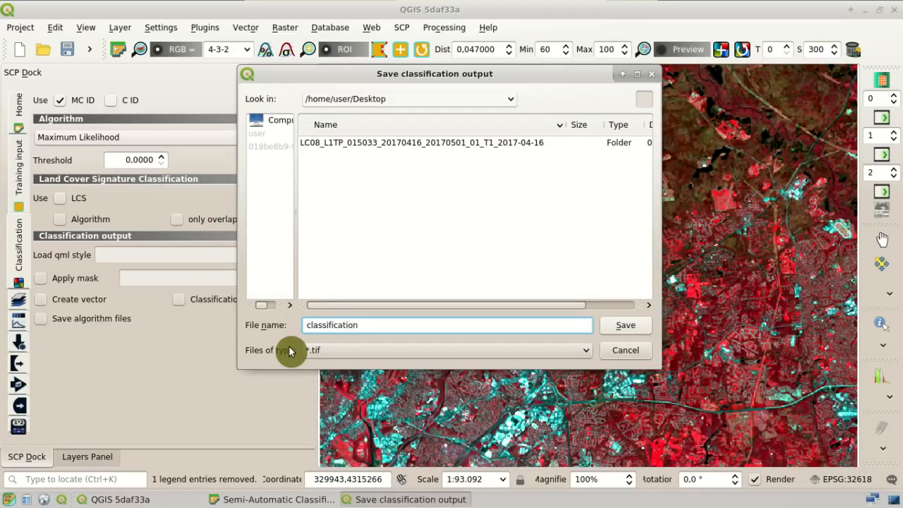
click(625, 325)
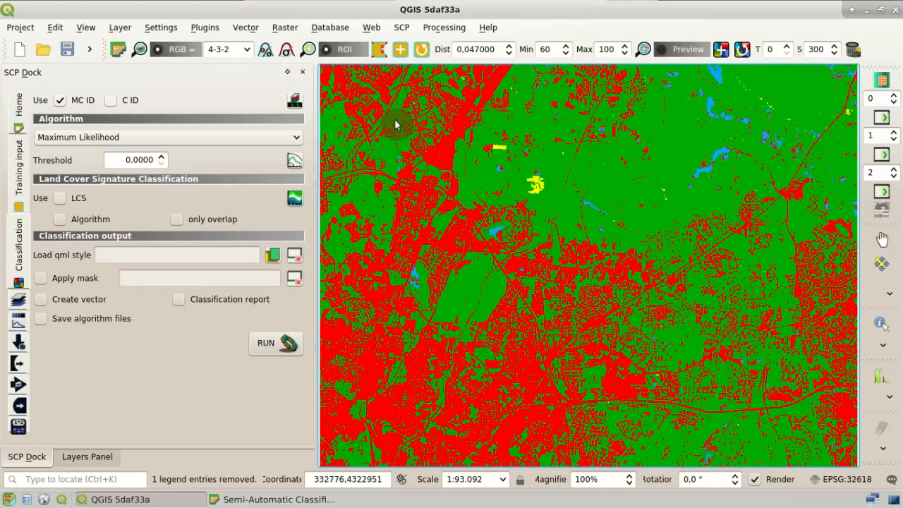
Step: Compare the built-up and vegetation areas of classification.tif with Virtual Band Set 1 by toggling the classification layer's visibility
click(105, 458)
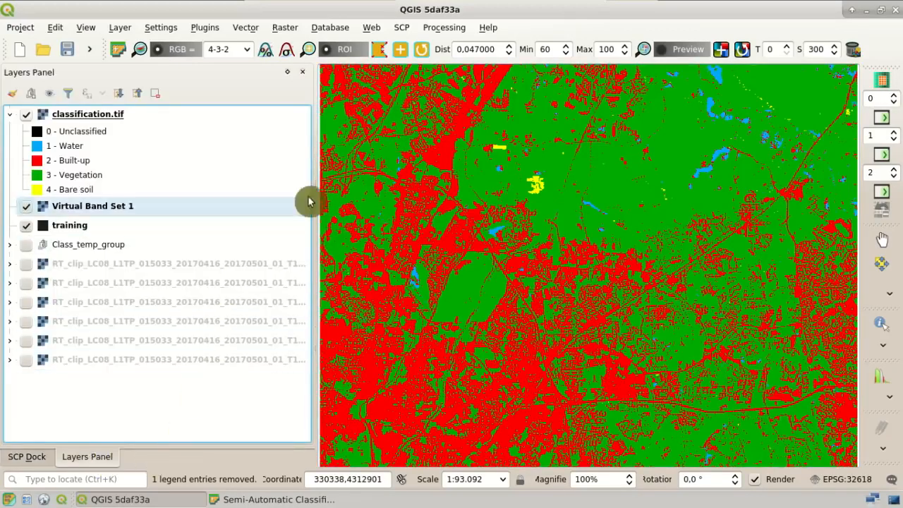
click(25, 115)
click(26, 117)
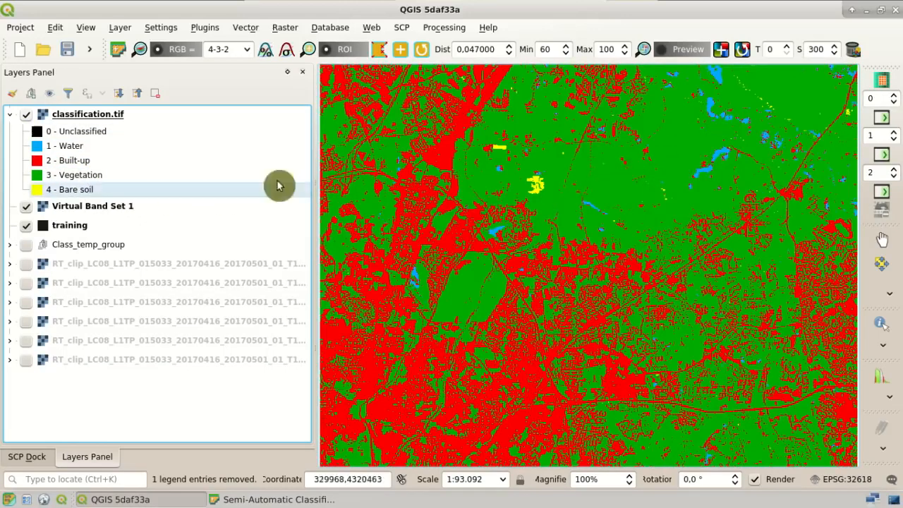
scroll(512, 316, up, 1)
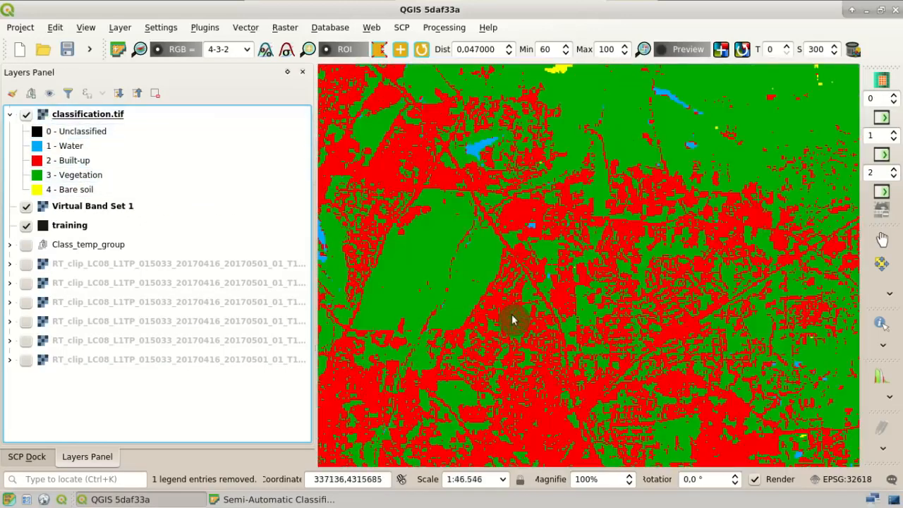
click(26, 114)
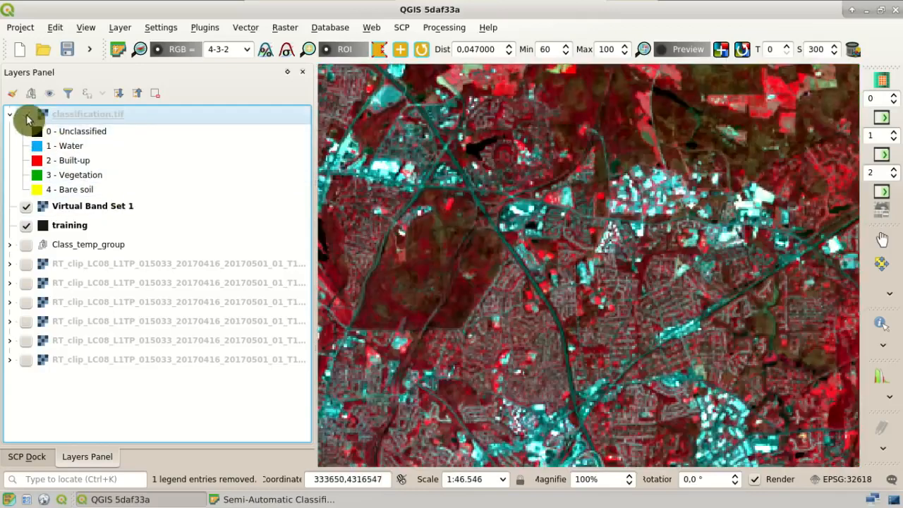
click(26, 114)
click(26, 115)
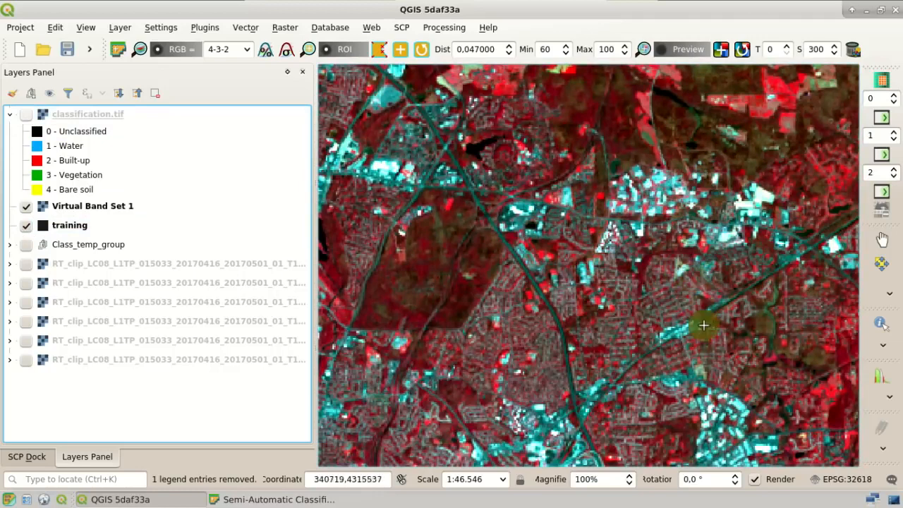
click(26, 114)
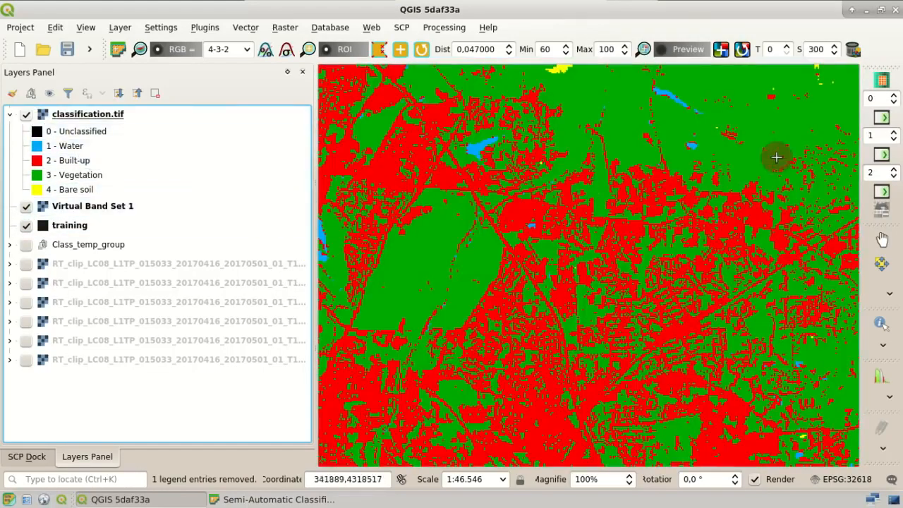
Step: Examine the small lakes and bare soil patches in the northeast by toggling classification.tif over the band composite at close range
scroll(776, 145, down, 1)
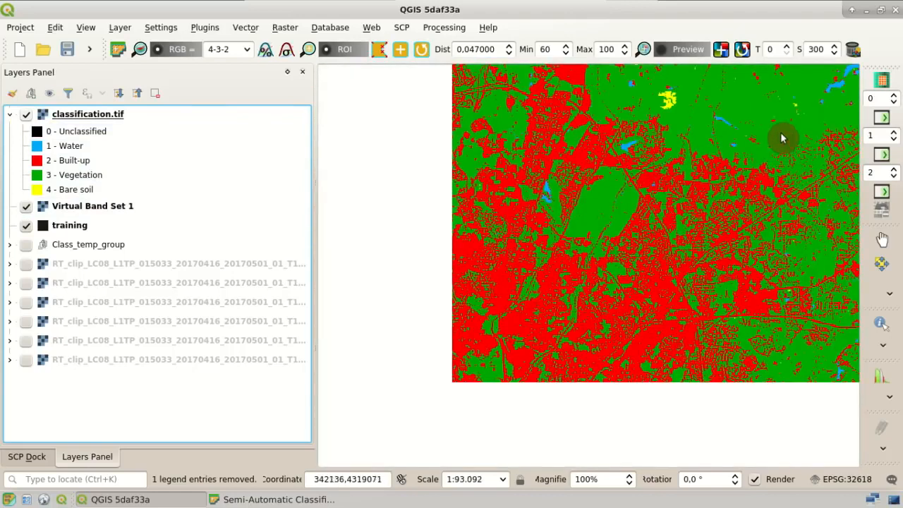
scroll(847, 79, up, 2)
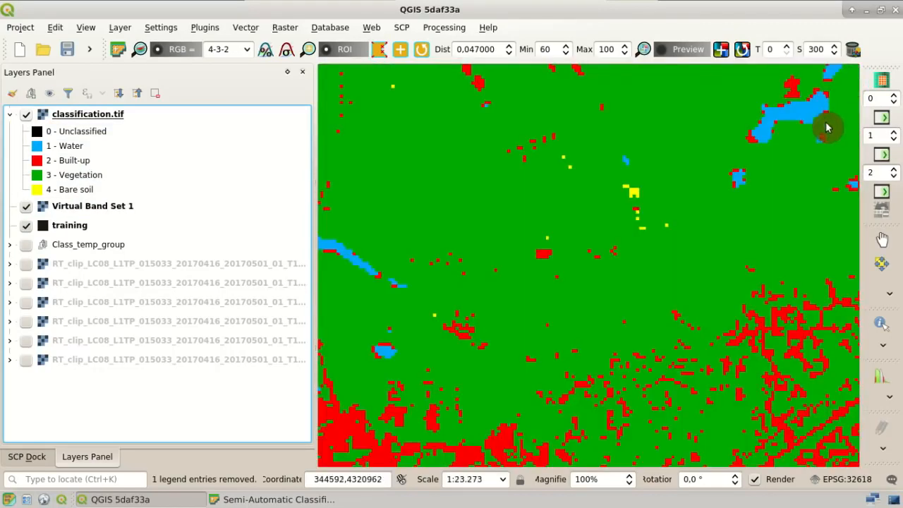
click(27, 118)
click(27, 118)
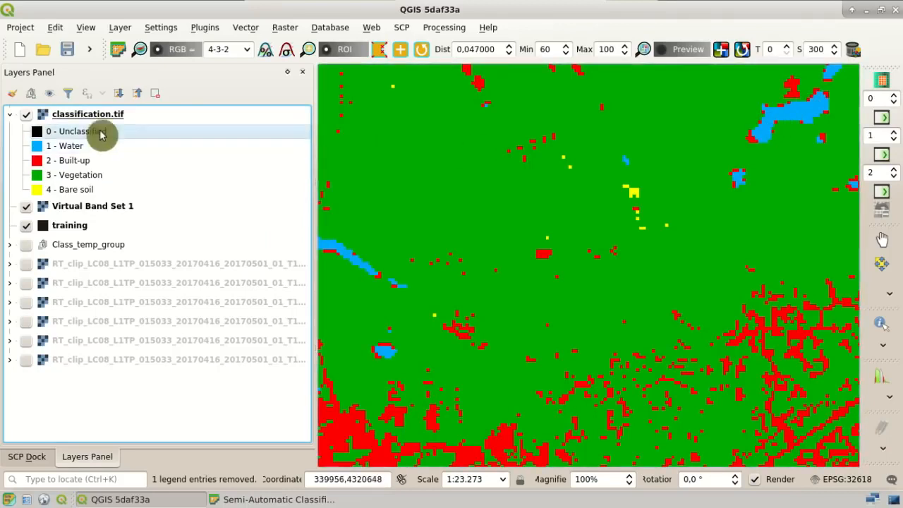
click(23, 118)
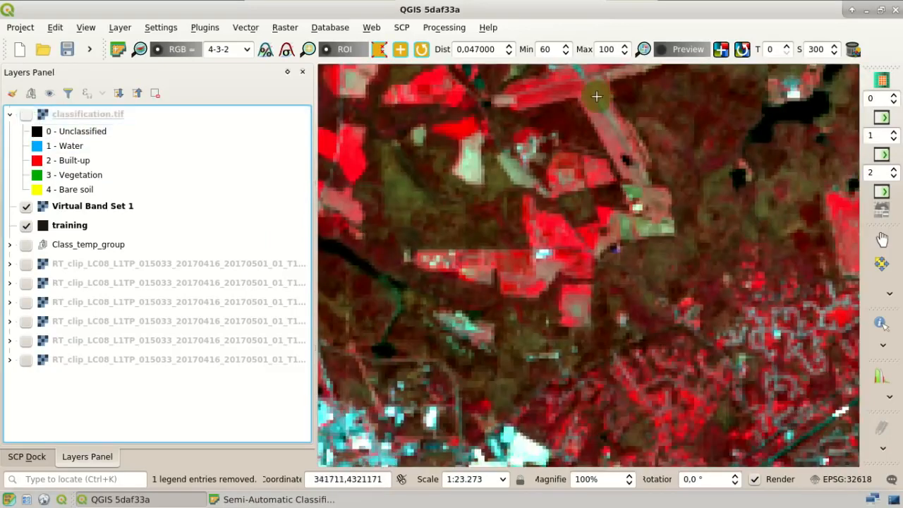
scroll(847, 90, up, 1)
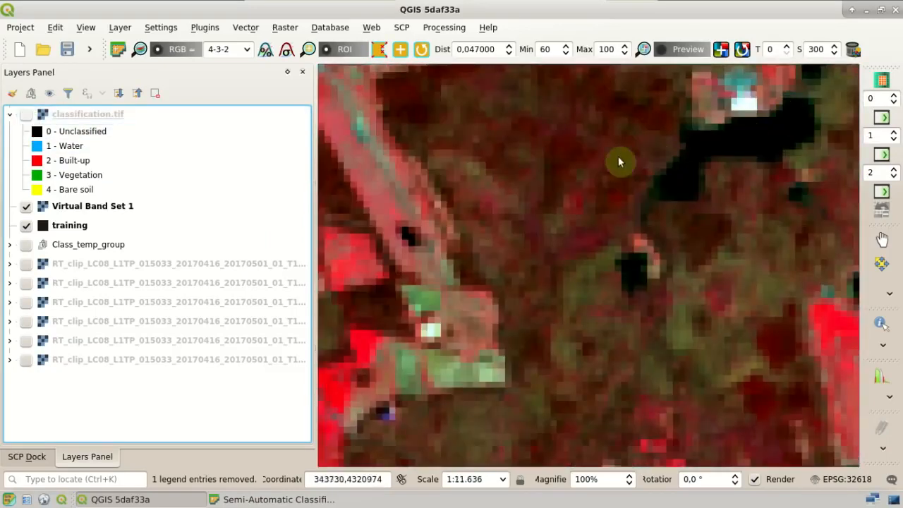
click(26, 115)
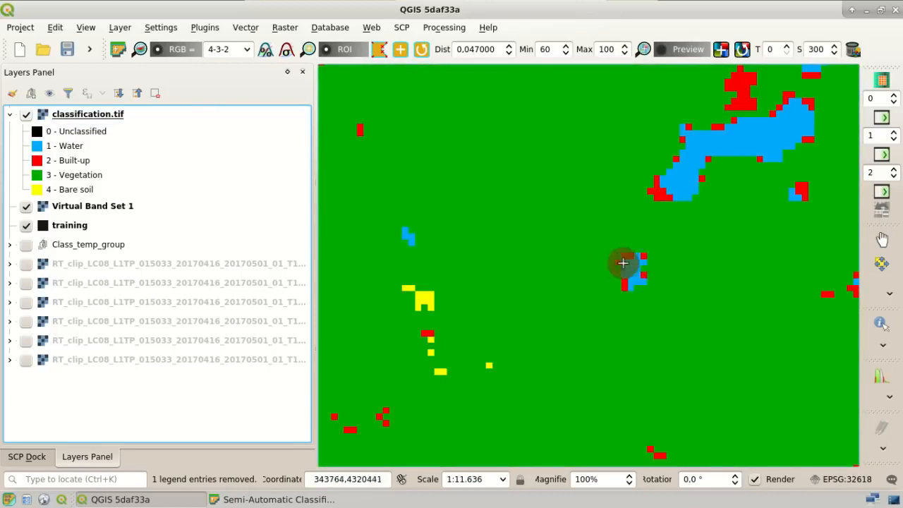
click(26, 115)
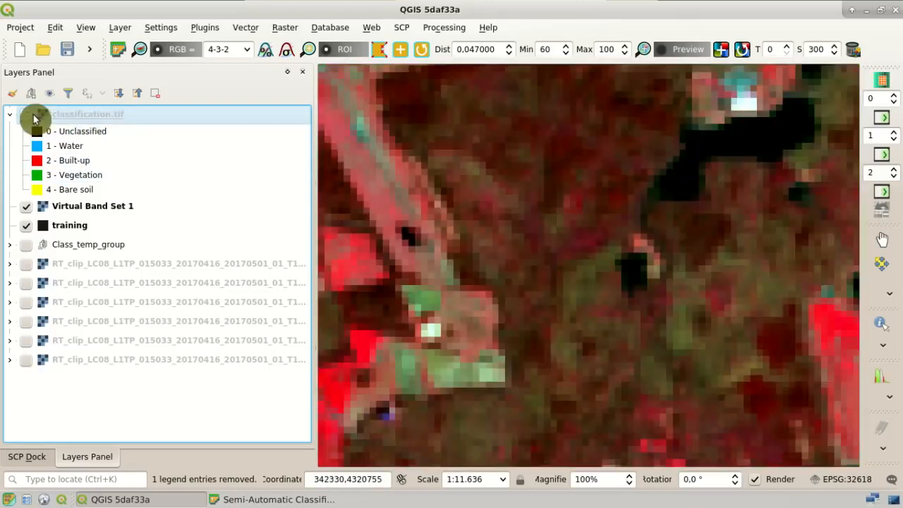
click(35, 116)
click(36, 116)
click(35, 117)
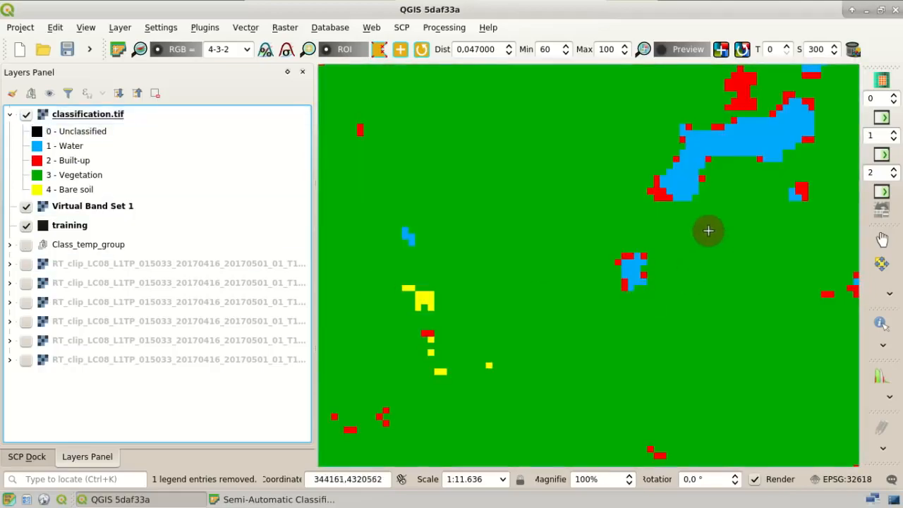